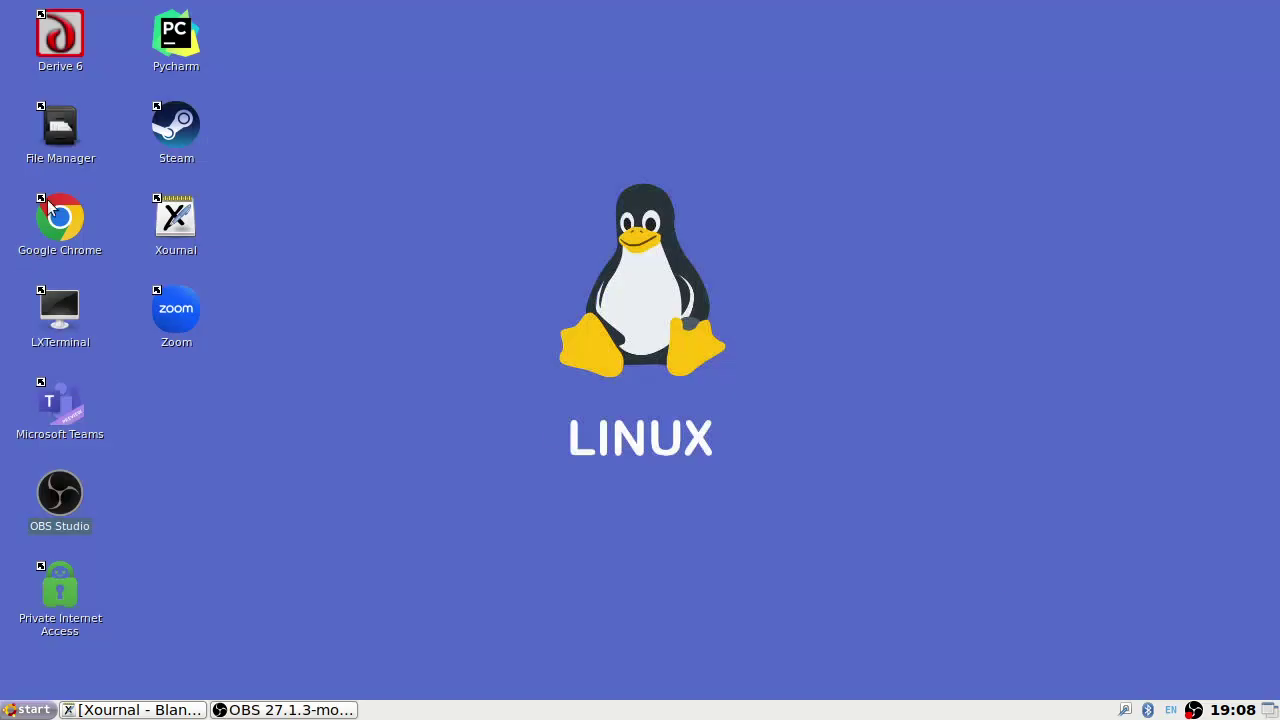
- Open the Calculus_Volume_1 PDF from the Documents folder in File Manager
{"action": "double_click", "coordinate": [58, 140]}
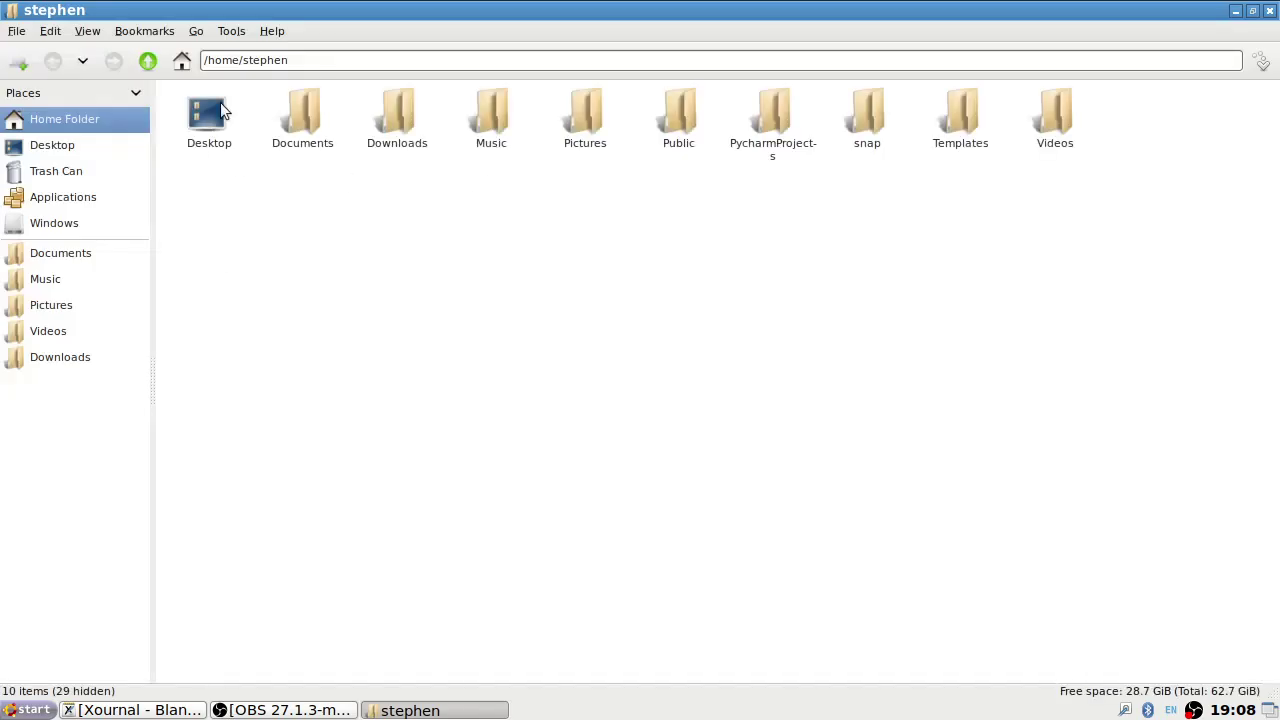
{"action": "double_click", "coordinate": [305, 118]}
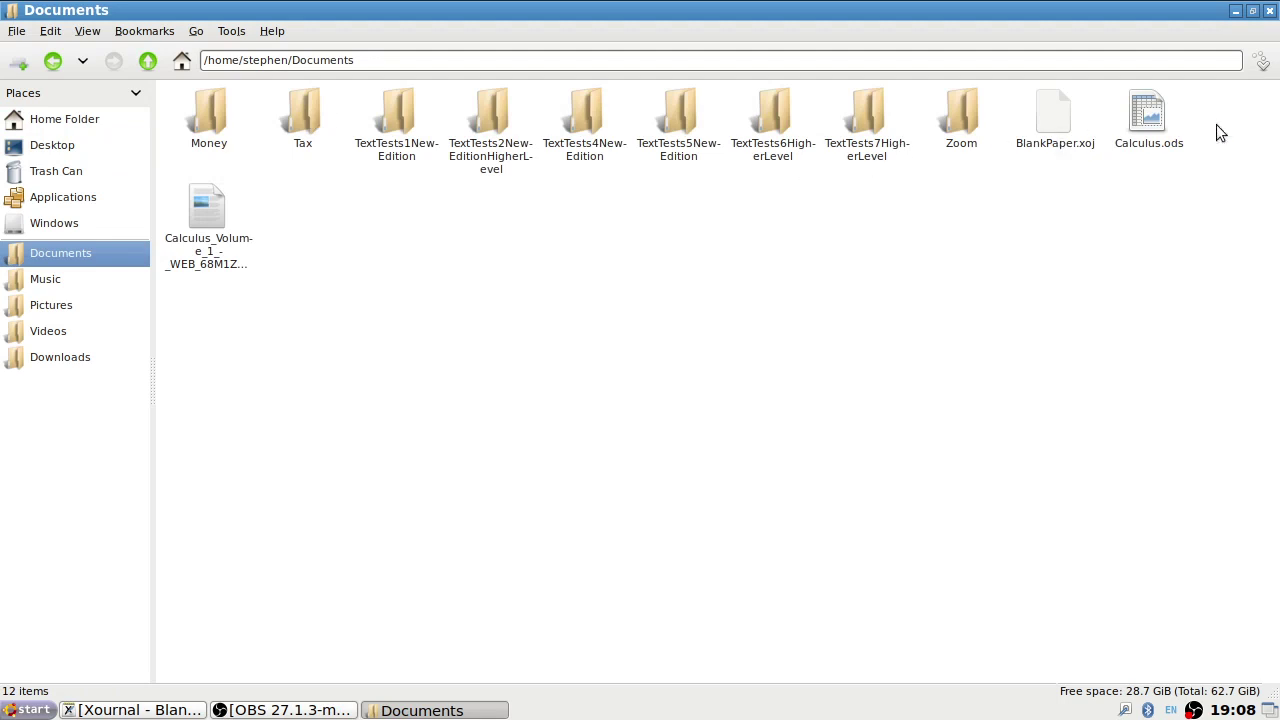
{"action": "left_click", "coordinate": [210, 204]}
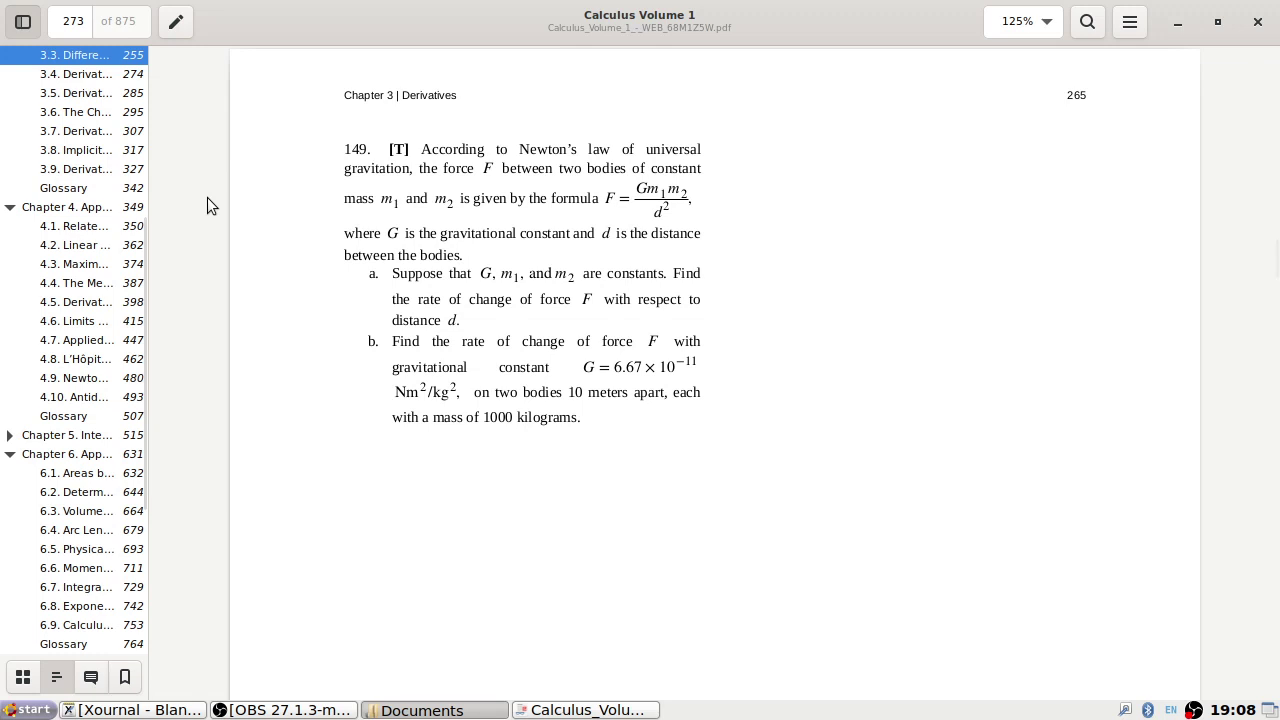
- Scroll the PDF back to page 272 so derivative exercises 131–148 are visible
{"action": "scroll", "coordinate": [543, 367], "scroll_direction": "up", "scroll_amount": 3}
{"action": "scroll", "coordinate": [543, 367], "scroll_direction": "up", "scroll_amount": 10}
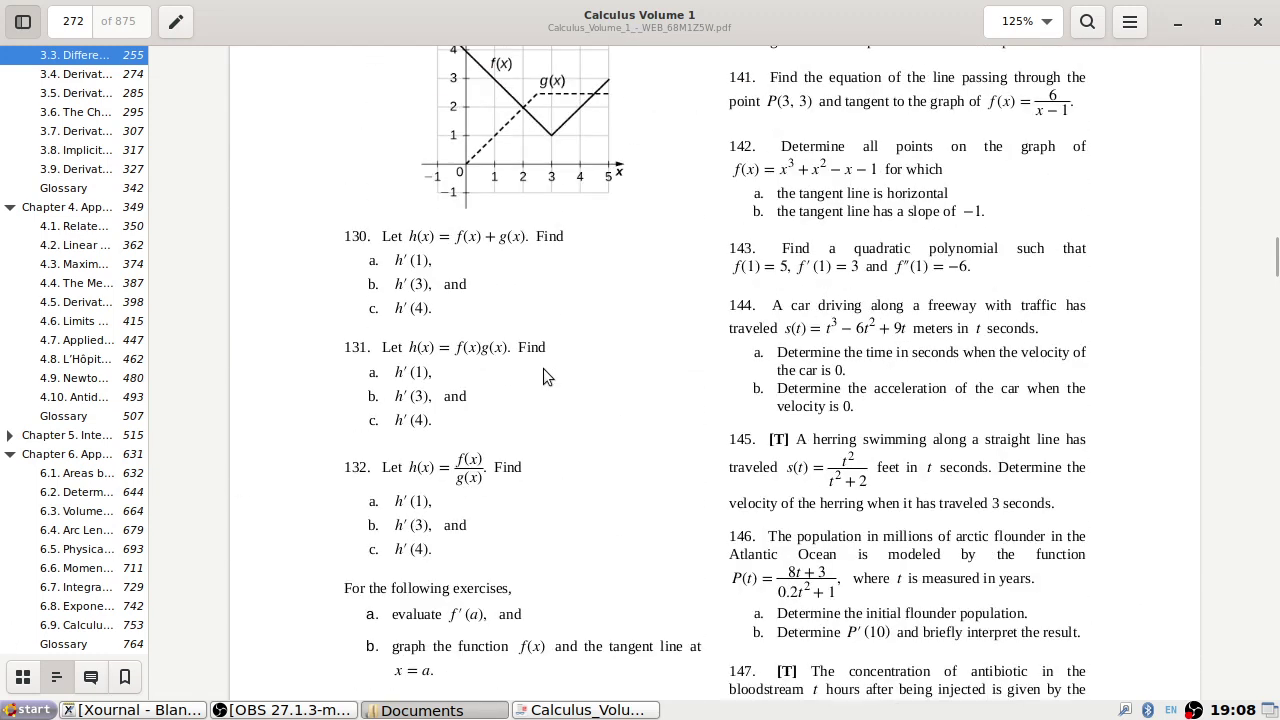
{"action": "scroll", "coordinate": [543, 369], "scroll_direction": "down", "scroll_amount": 5}
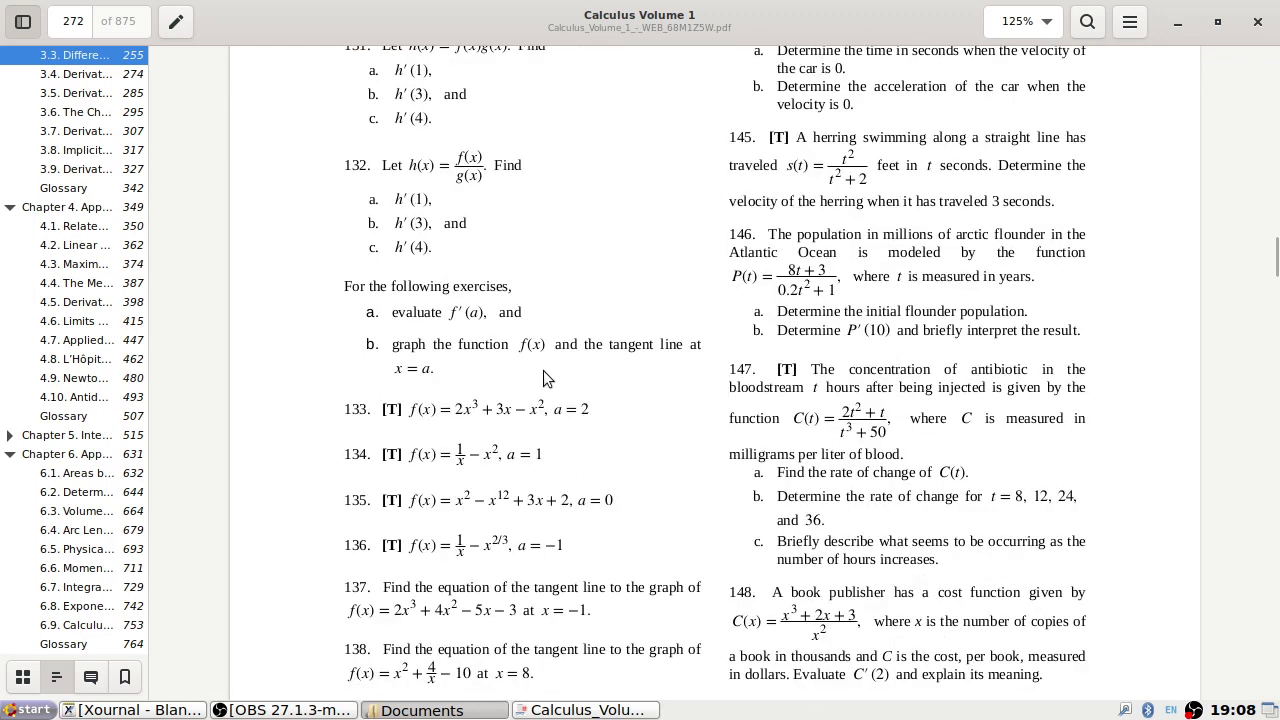
- Launch Derive 6 from its desktop icon, run it from the Execute File prompt, then return to the textbook
{"action": "left_click", "coordinate": [1264, 708]}
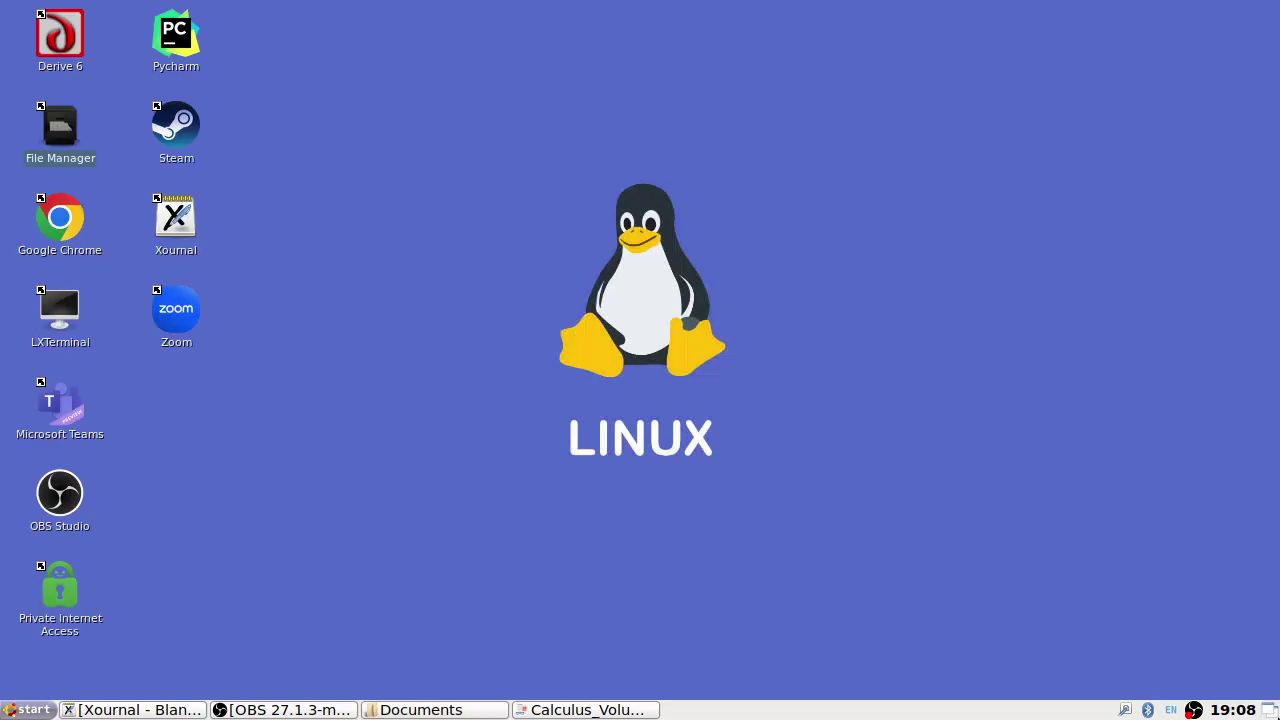
{"action": "double_click", "coordinate": [70, 37]}
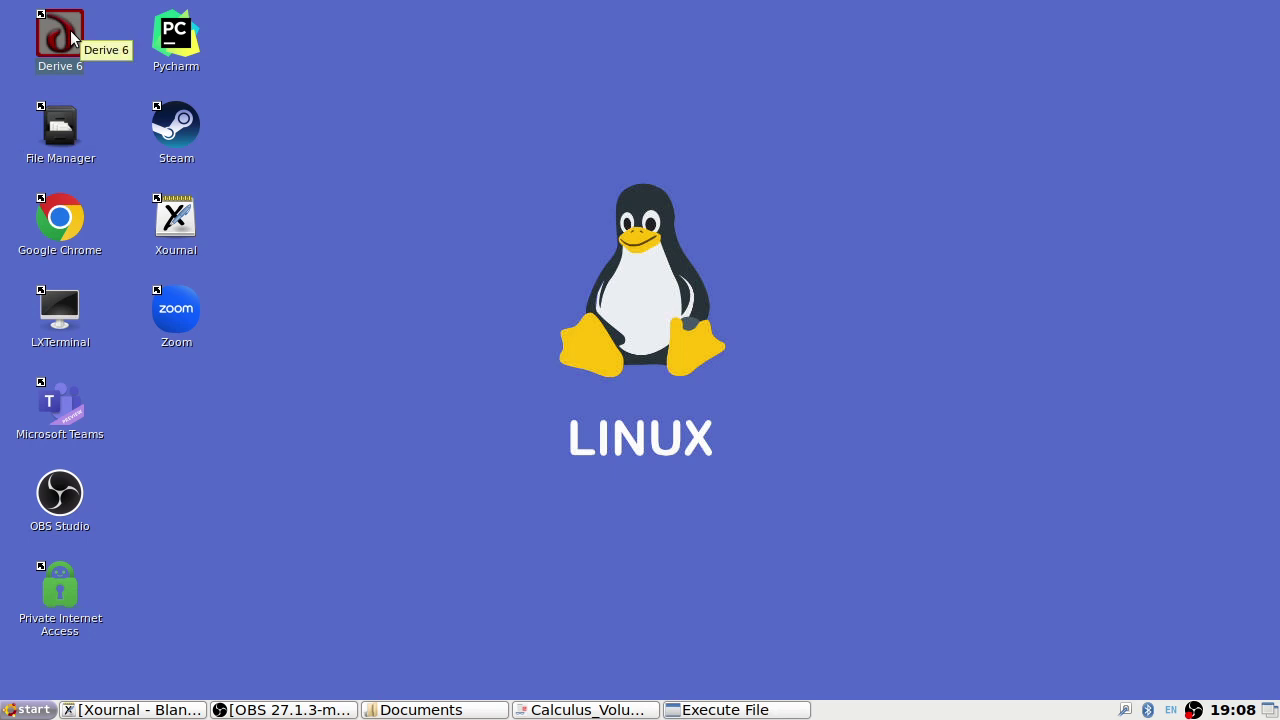
{"action": "key", "text": "alt+Tab"}
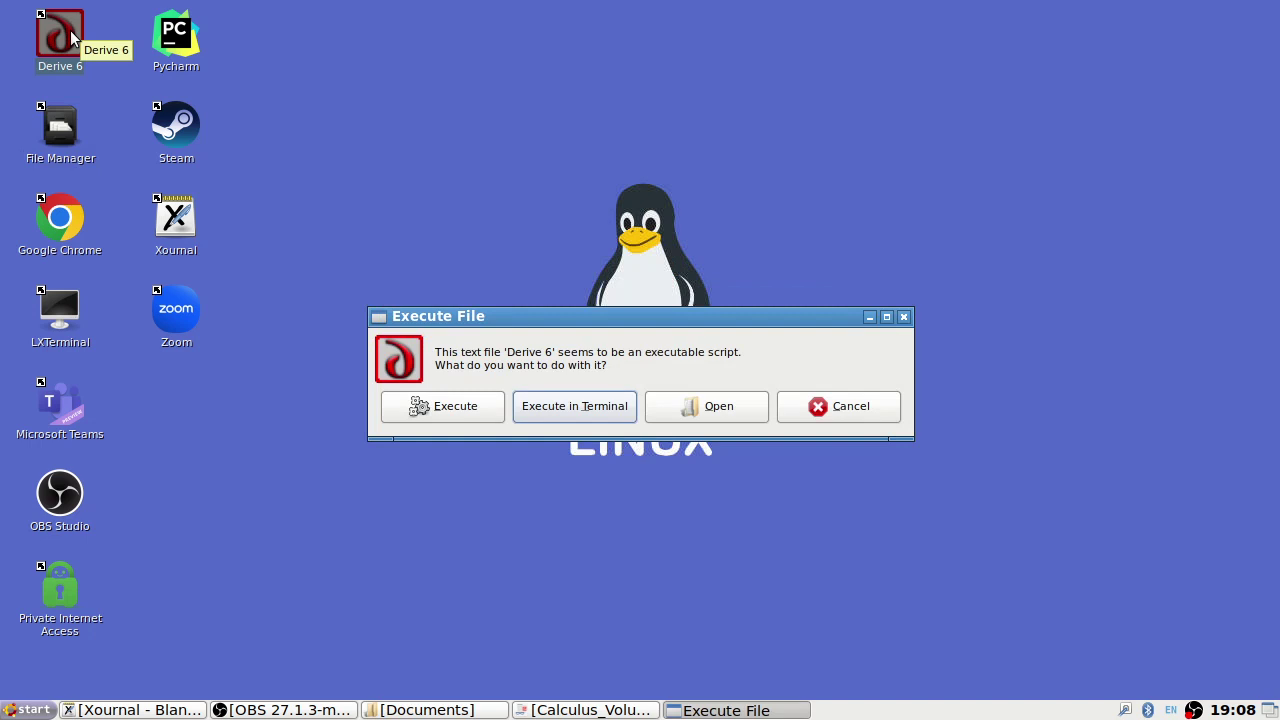
{"action": "left_click", "coordinate": [448, 414]}
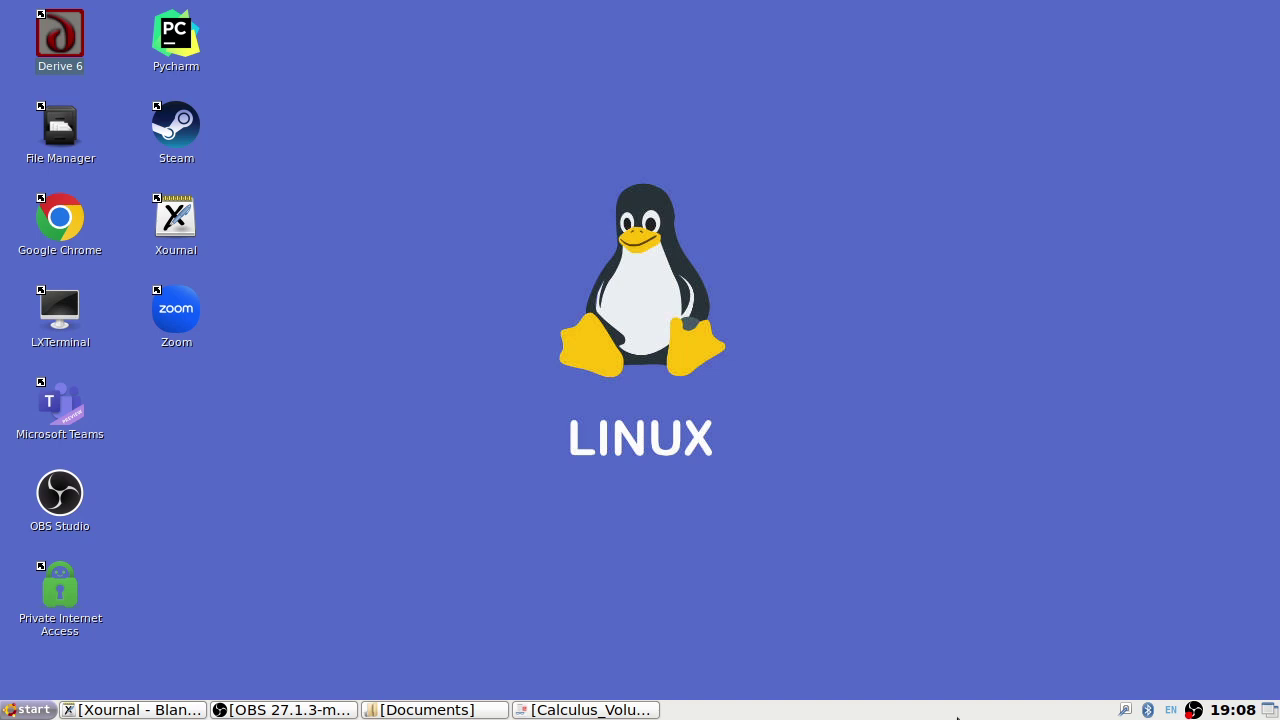
{"action": "left_click", "coordinate": [585, 710]}
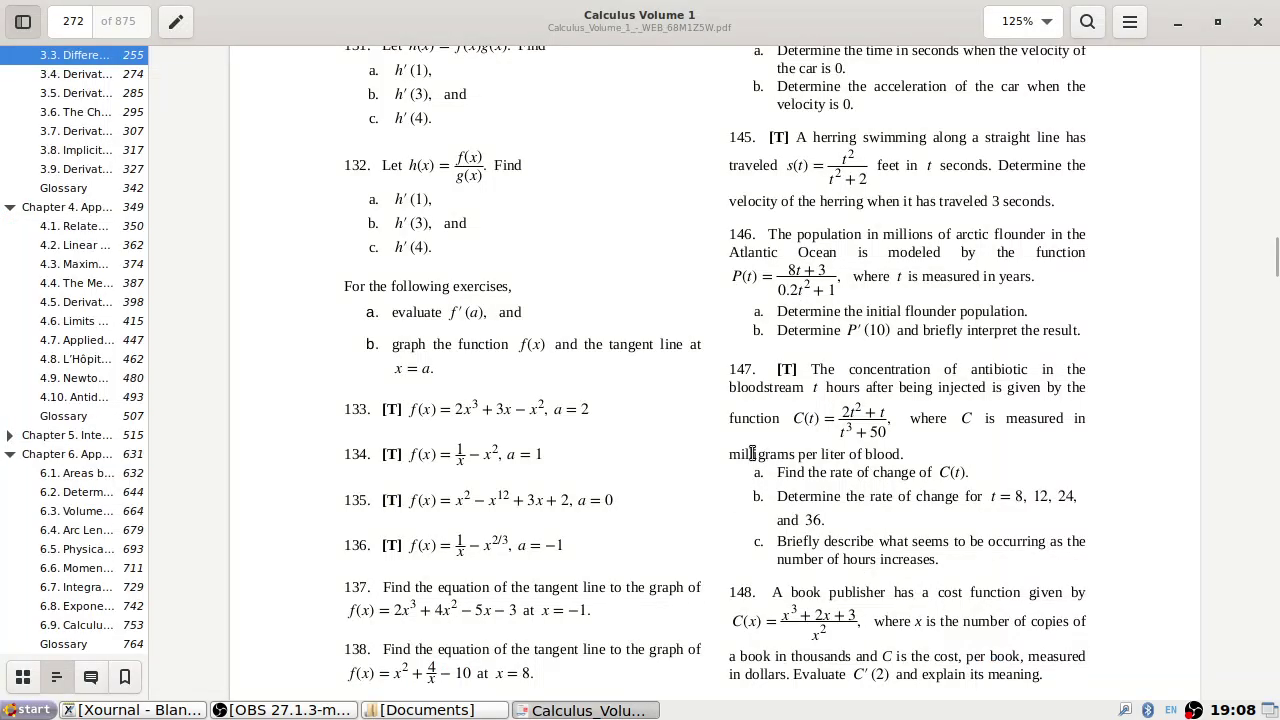
- Nudge the textbook page up to show exercises 144–148 and switch to the empty Derive 6 worksheet
{"action": "scroll", "coordinate": [753, 455], "scroll_direction": "up", "scroll_amount": 2}
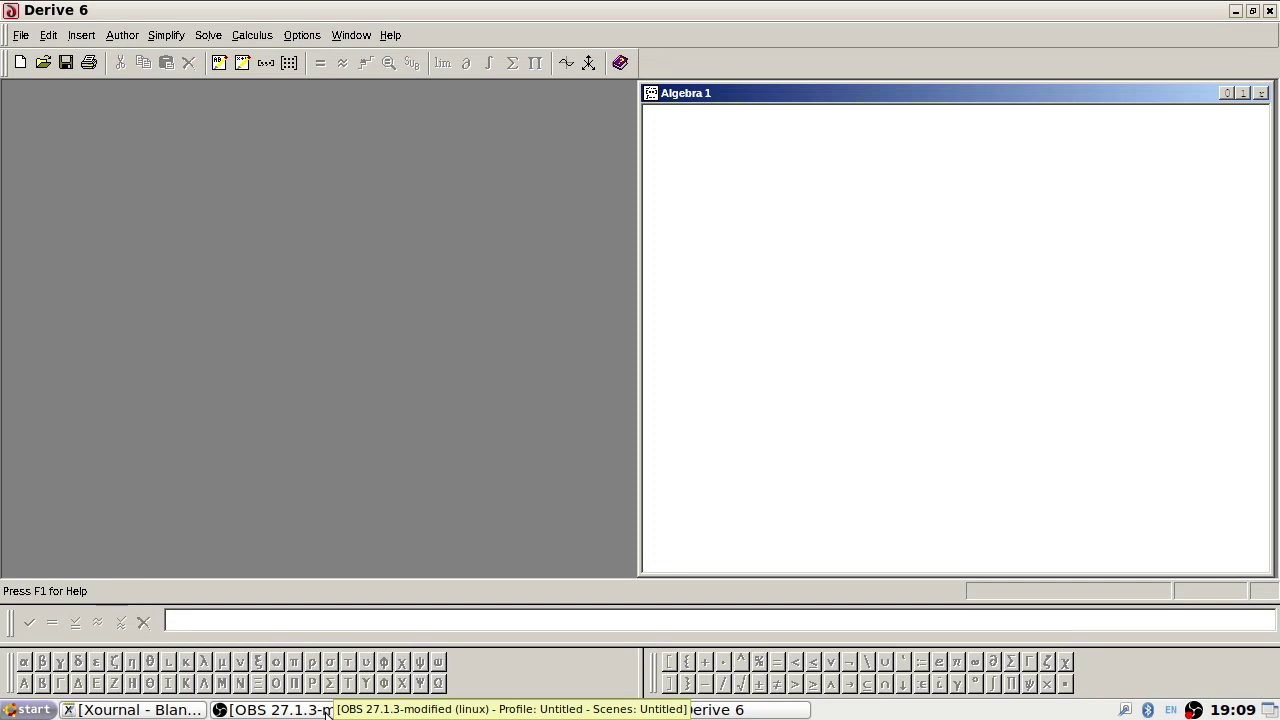
{"action": "left_click", "coordinate": [327, 709]}
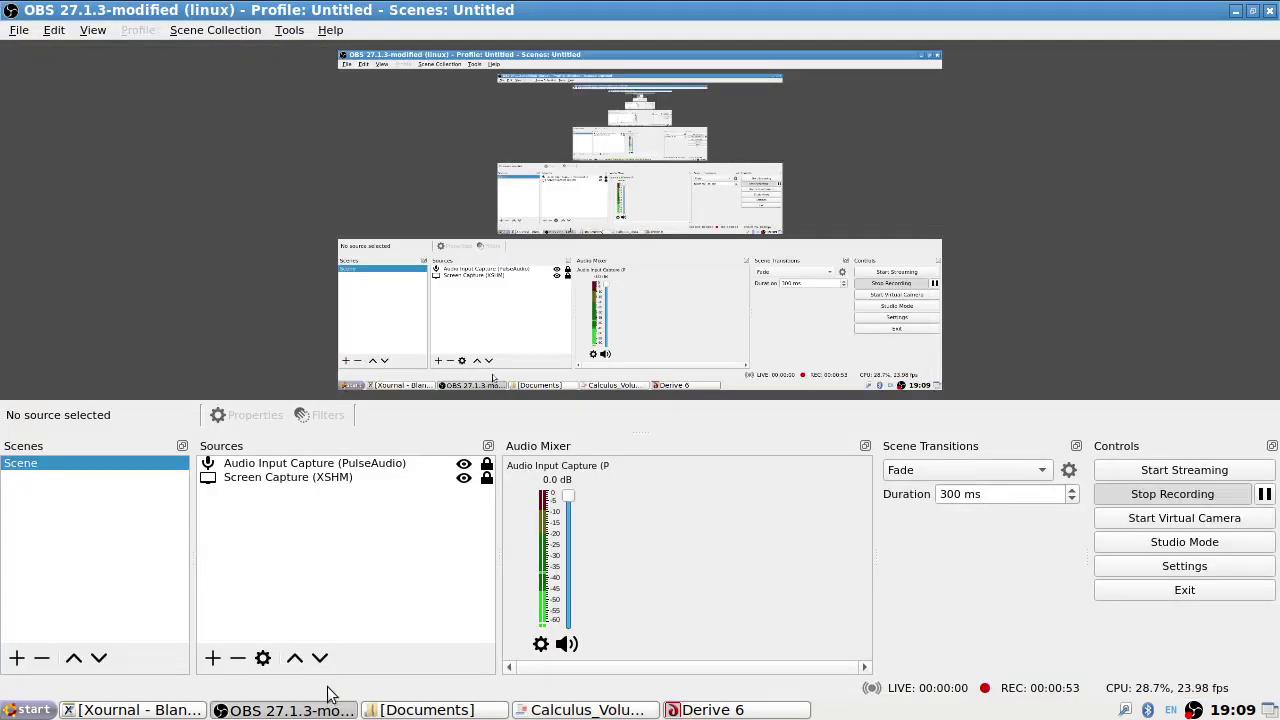
- Read exercise 145's herring position function in the textbook alongside Derive 6
{"action": "left_click", "coordinate": [722, 710]}
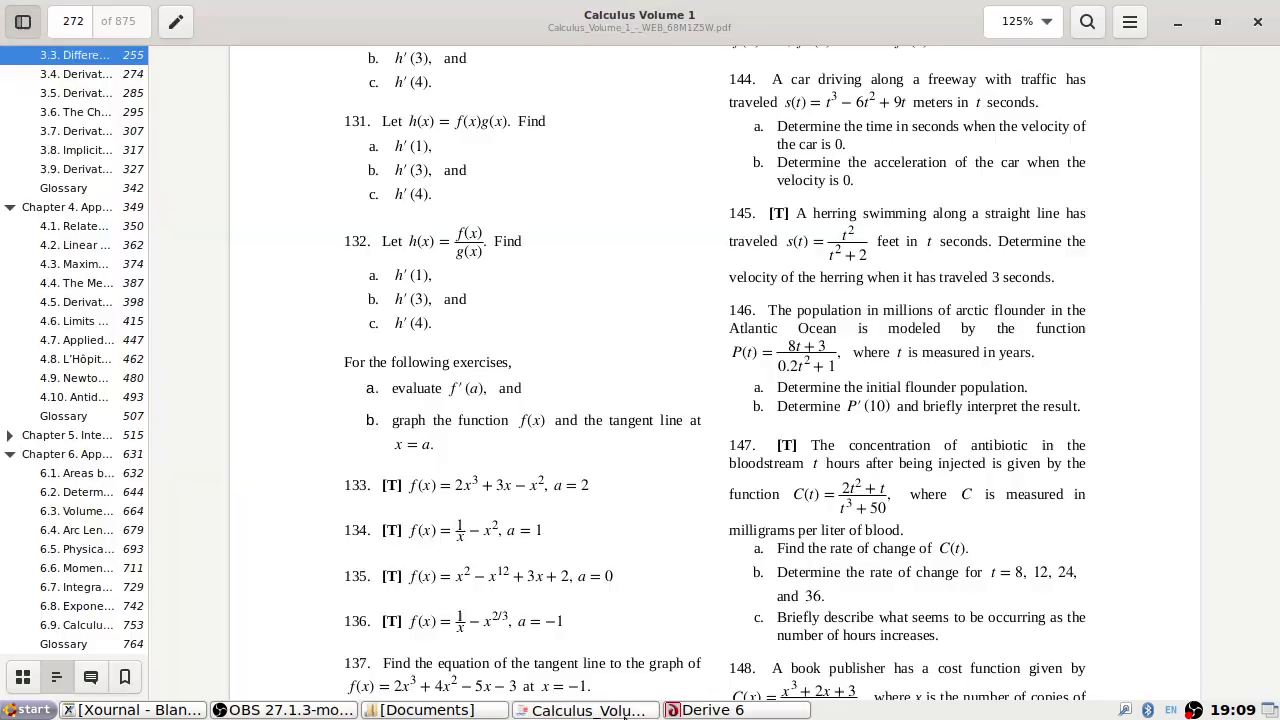
{"action": "left_click", "coordinate": [587, 710]}
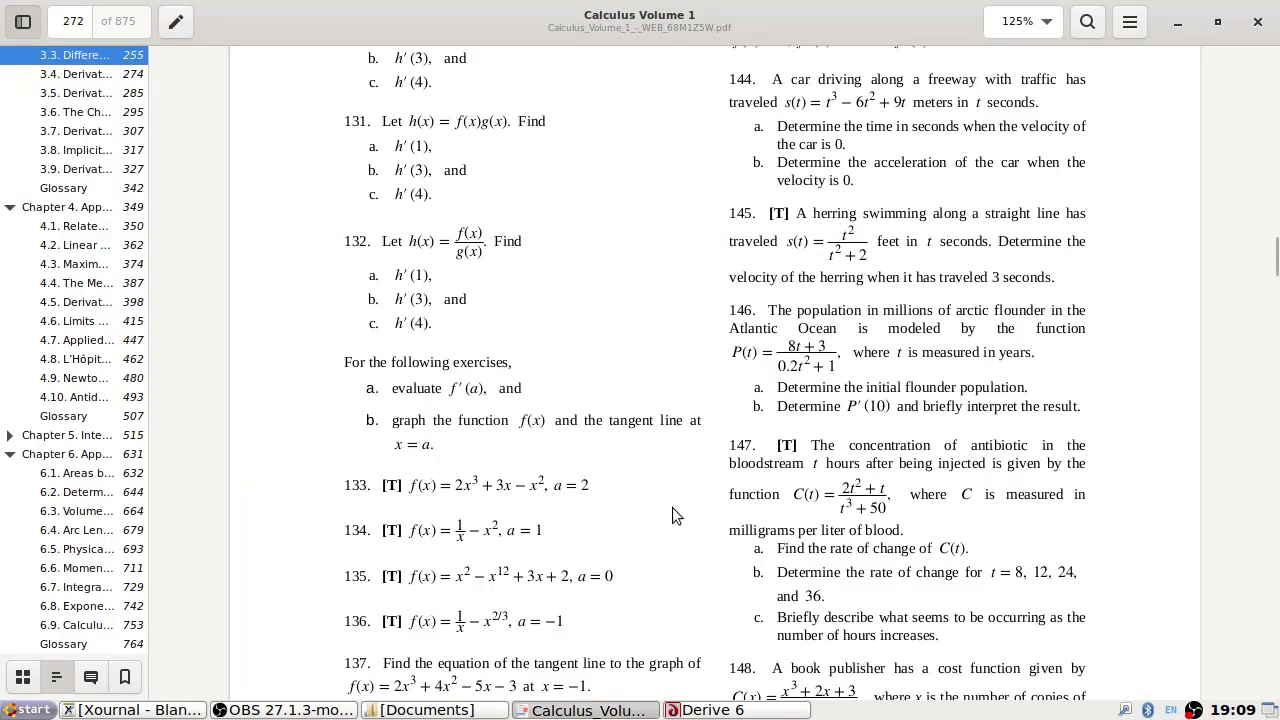
{"action": "key", "text": "alt+Tab"}
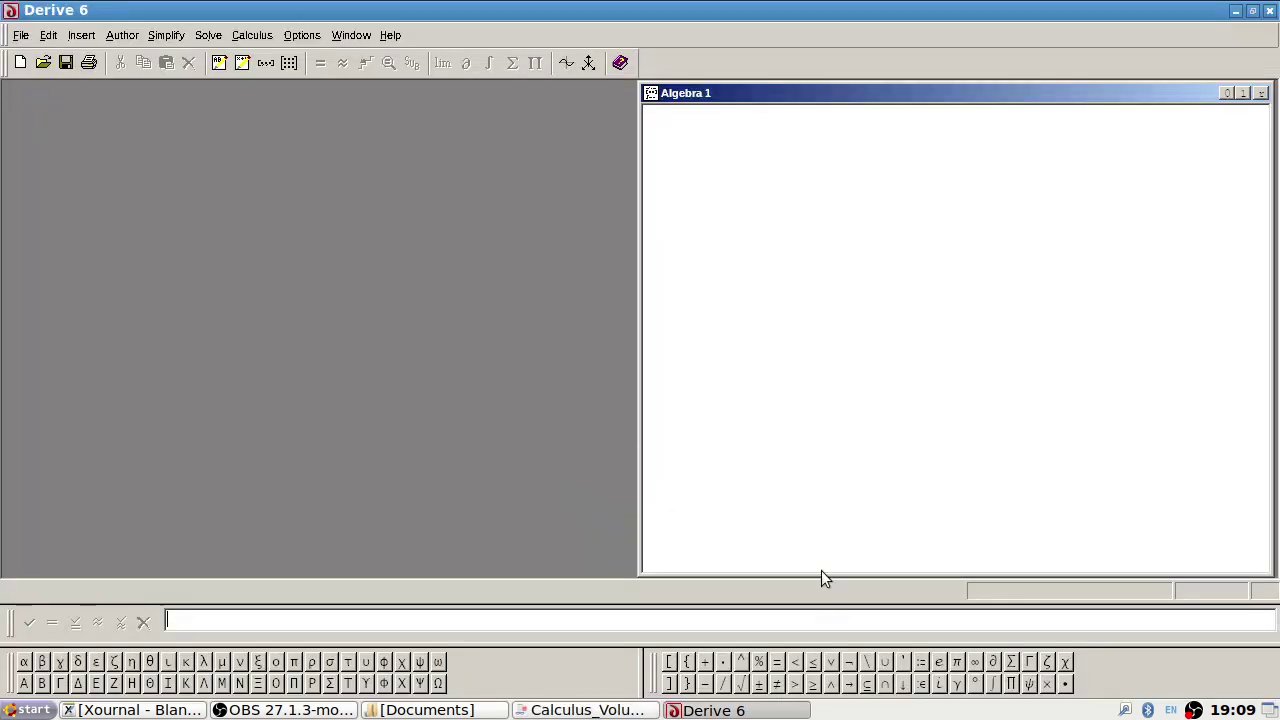
{"action": "key", "text": "alt+Tab"}
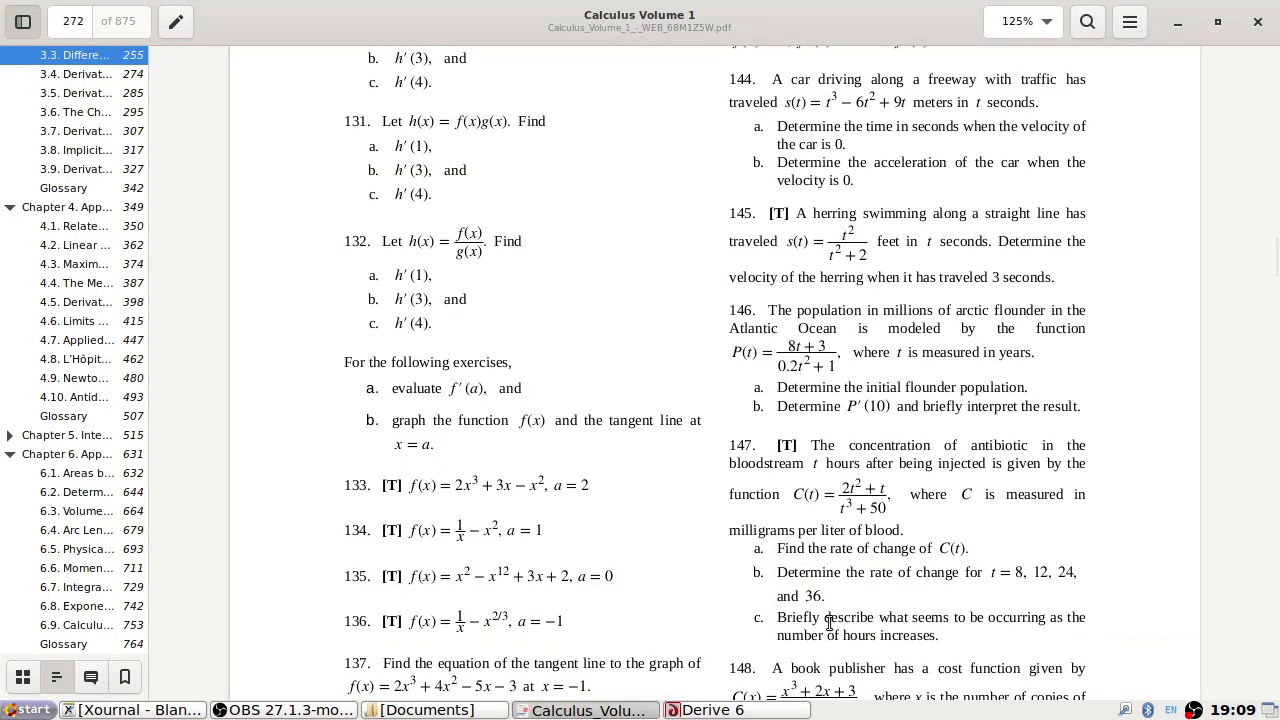
{"action": "key", "text": "alt+Tab"}
- Enter t^2/(t^2+2) in Derive's entry line as expression #1
{"action": "left_click", "coordinate": [829, 622]}
{"action": "type", "text": "t^2/("}
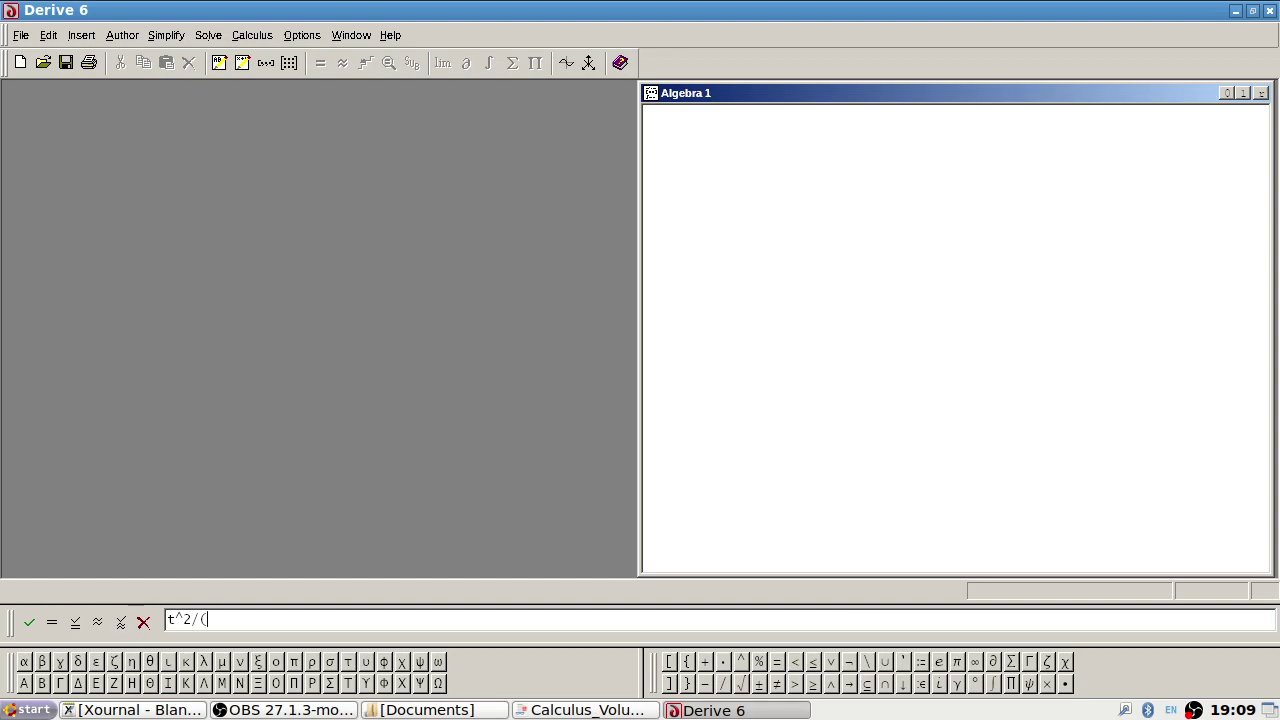
{"action": "key", "text": "alt+Tab"}
{"action": "key", "text": "alt+Tab"}
{"action": "type", "text": "t^2"}
{"action": "key", "text": "alt+Tab"}
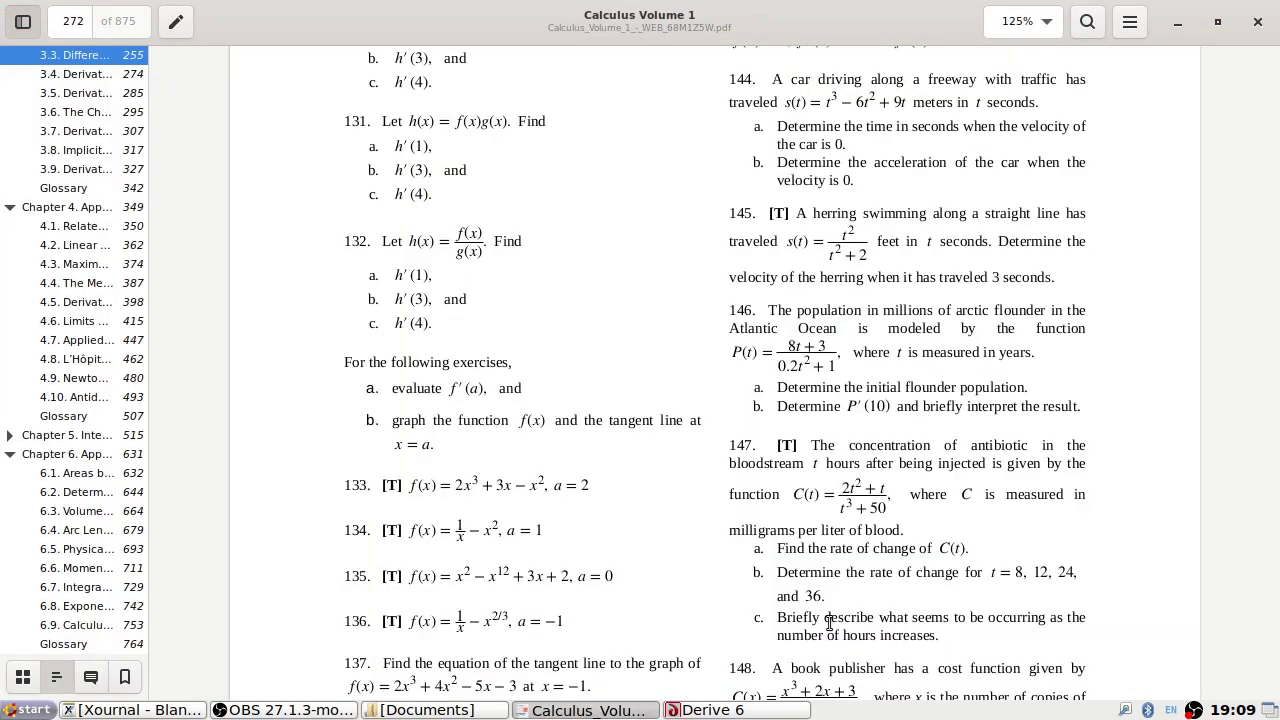
{"action": "key", "text": "alt+Tab"}
{"action": "type", "text": "+2)"}
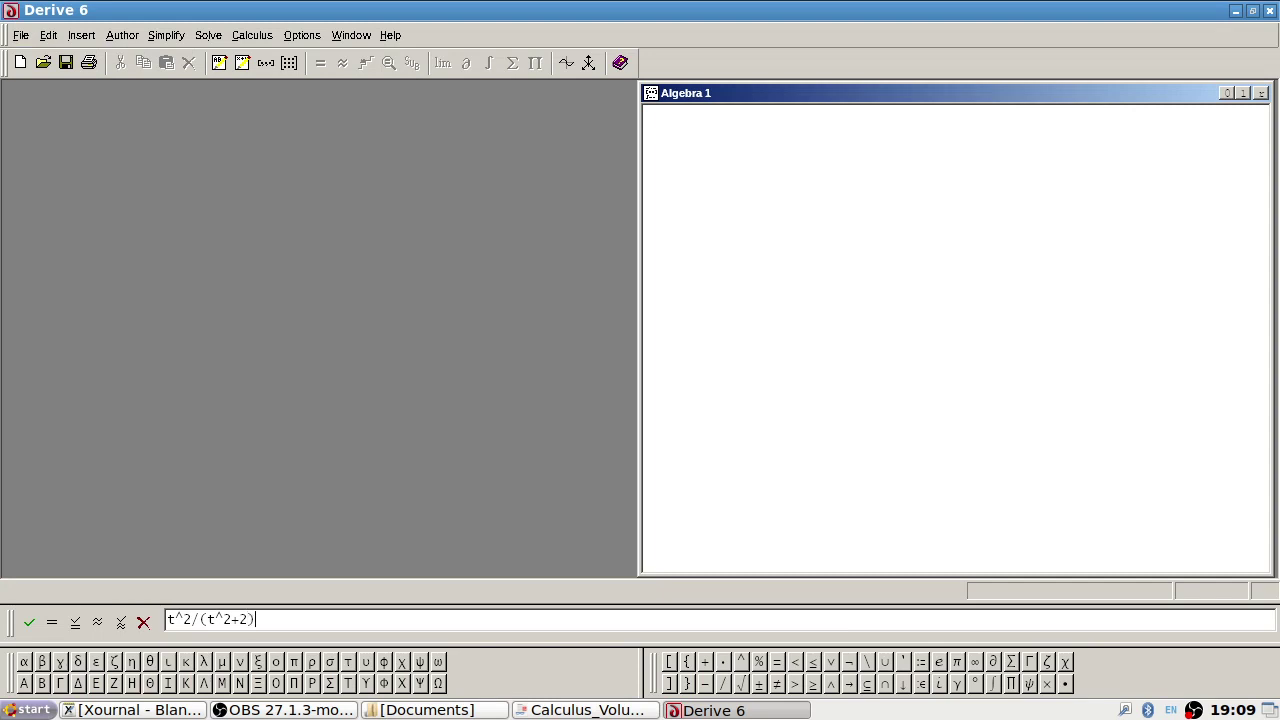
{"action": "key", "text": "Return"}
{"action": "key", "text": "alt+Tab"}
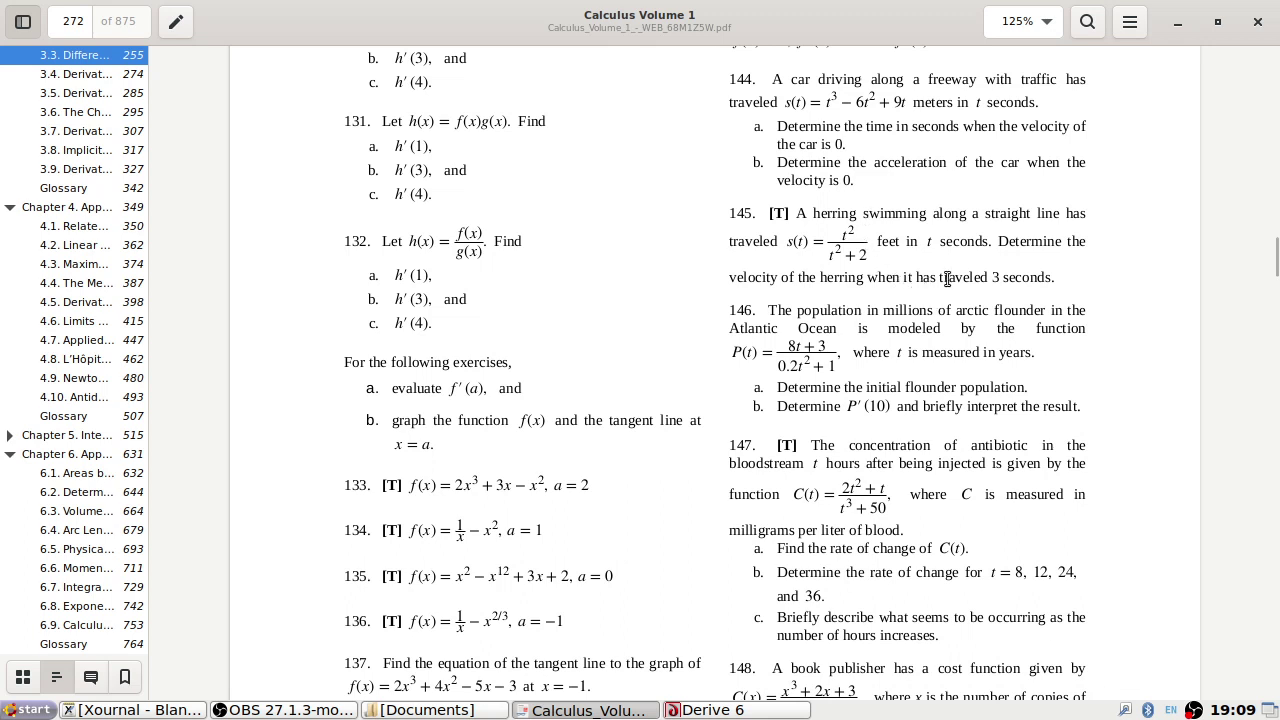
{"action": "key", "text": "alt+Tab"}
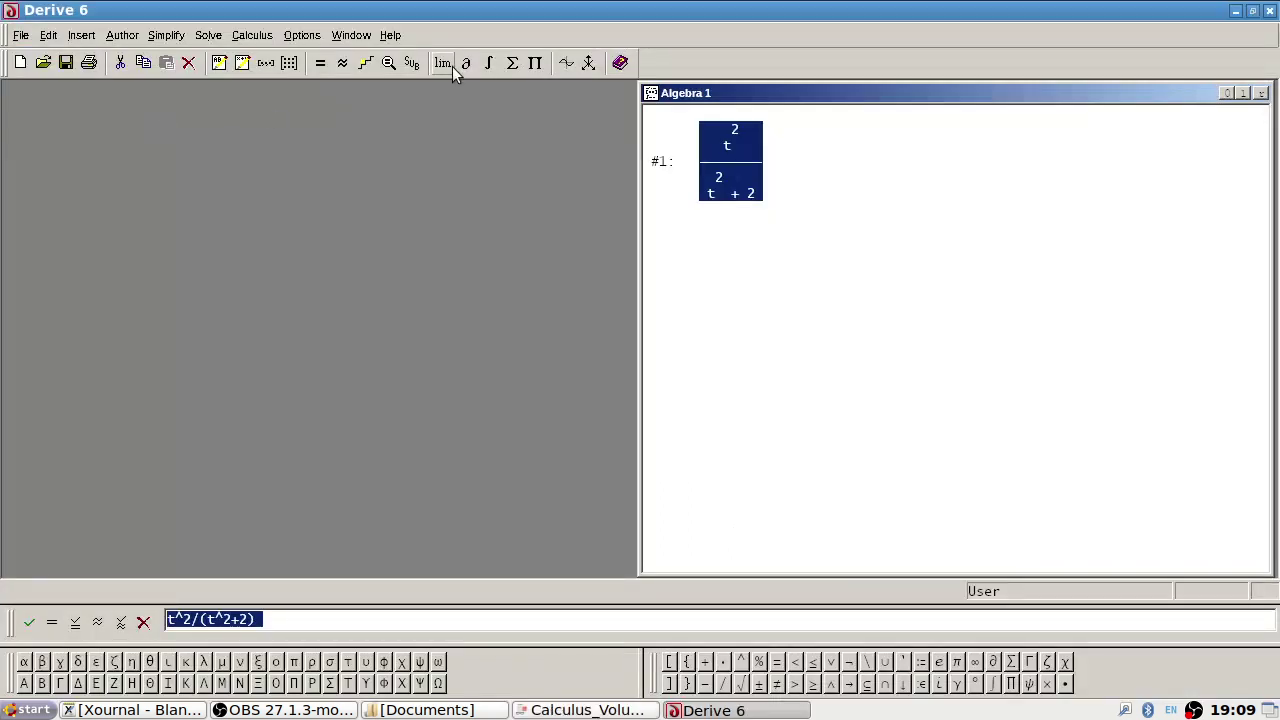
- Differentiate #1 to 4t/(t^2+2)^2 and evaluate it at t = 3, giving 12/121
{"action": "left_click", "coordinate": [466, 63]}
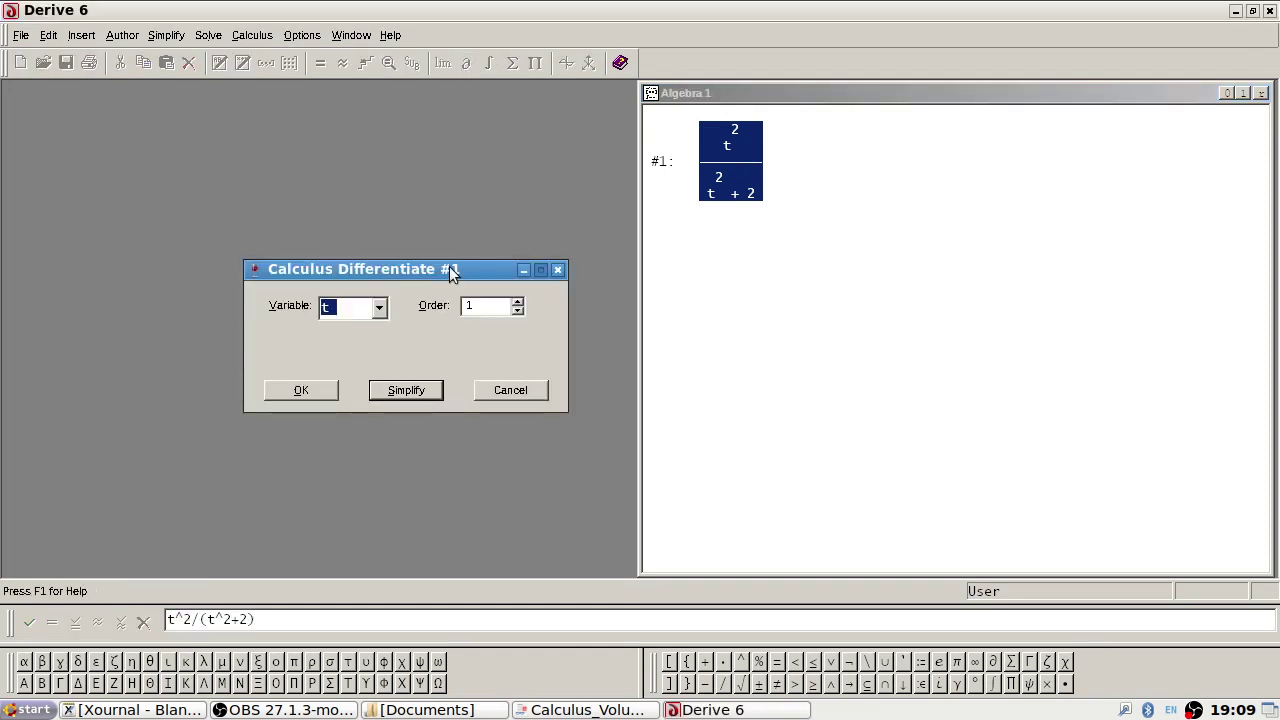
{"action": "left_click", "coordinate": [416, 397]}
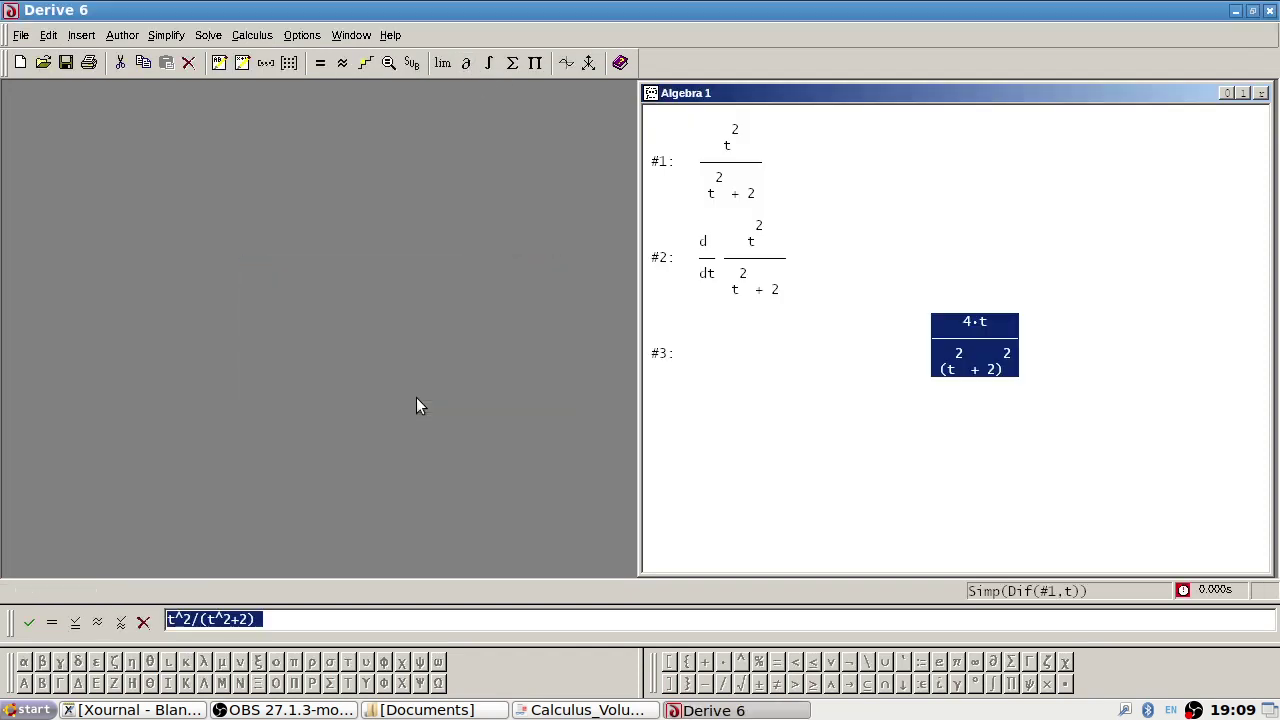
{"action": "left_click", "coordinate": [416, 63]}
{"action": "type", "text": "3"}
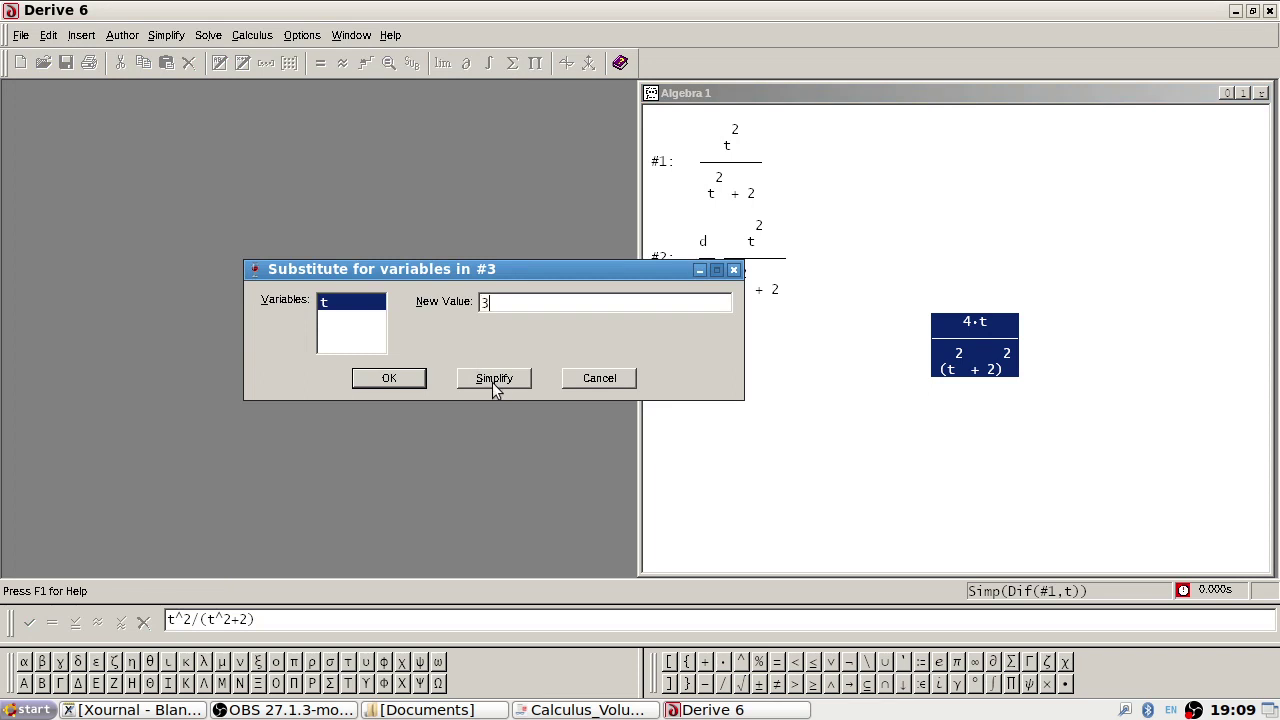
{"action": "left_click", "coordinate": [493, 379]}
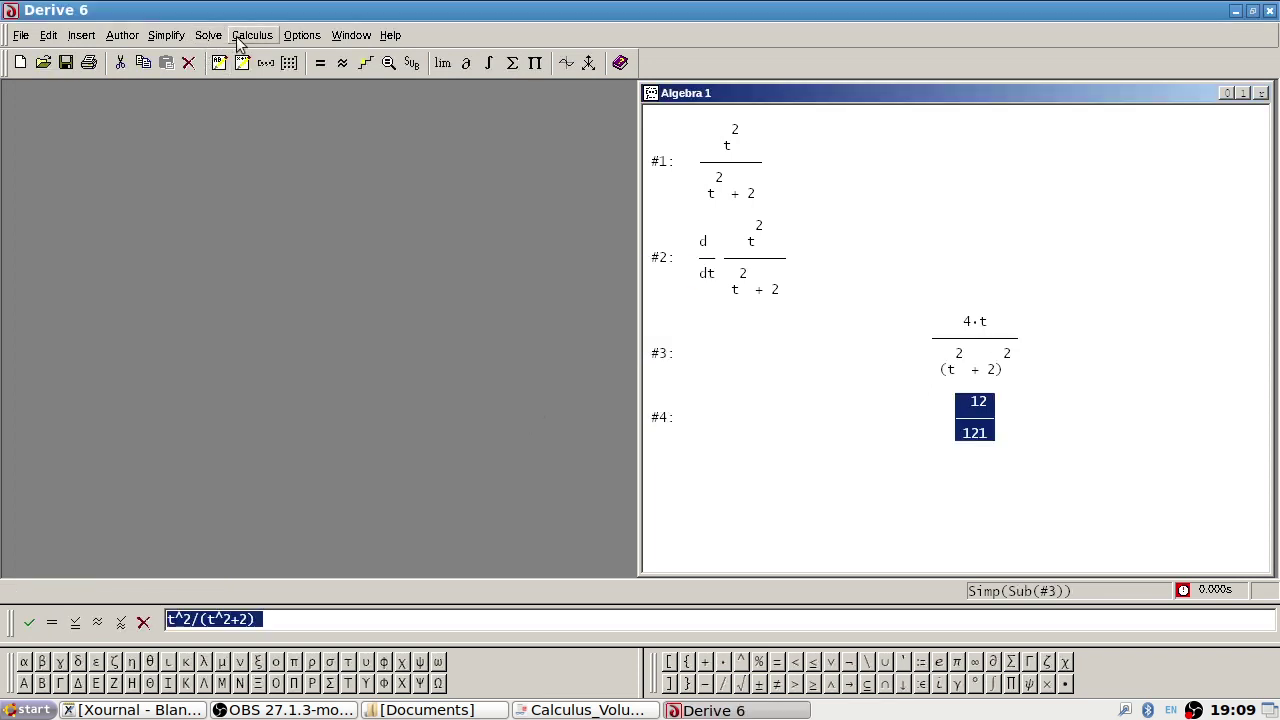
- Approximate 12/121 as 0.09917355371 and compare it with the textbook
{"action": "left_click", "coordinate": [168, 35]}
{"action": "left_click", "coordinate": [245, 136]}
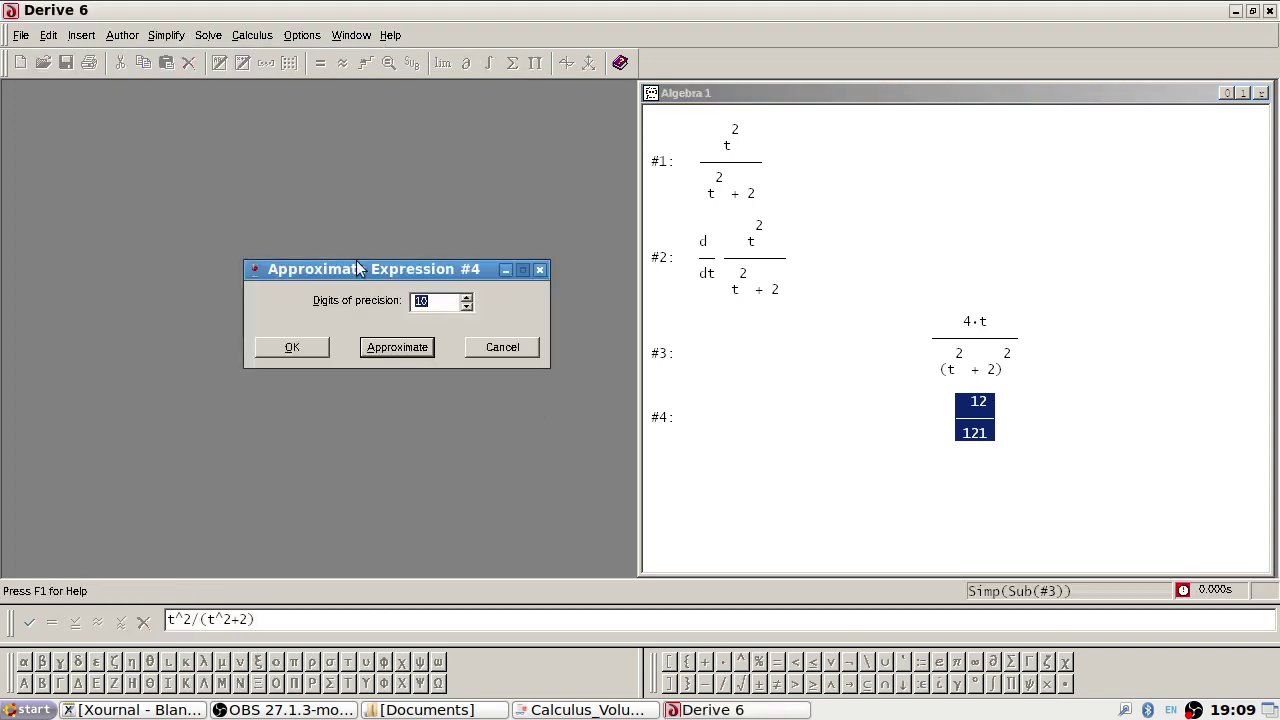
{"action": "left_click", "coordinate": [393, 350]}
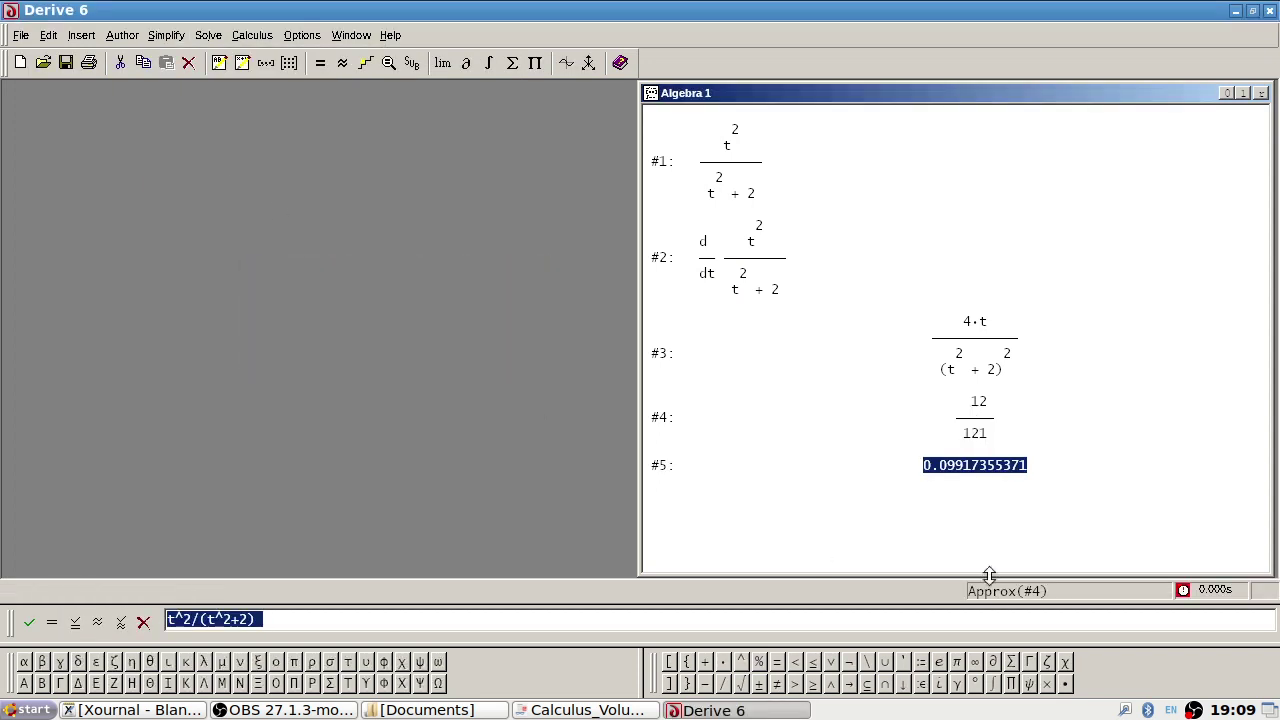
{"action": "key", "text": "alt+Tab"}
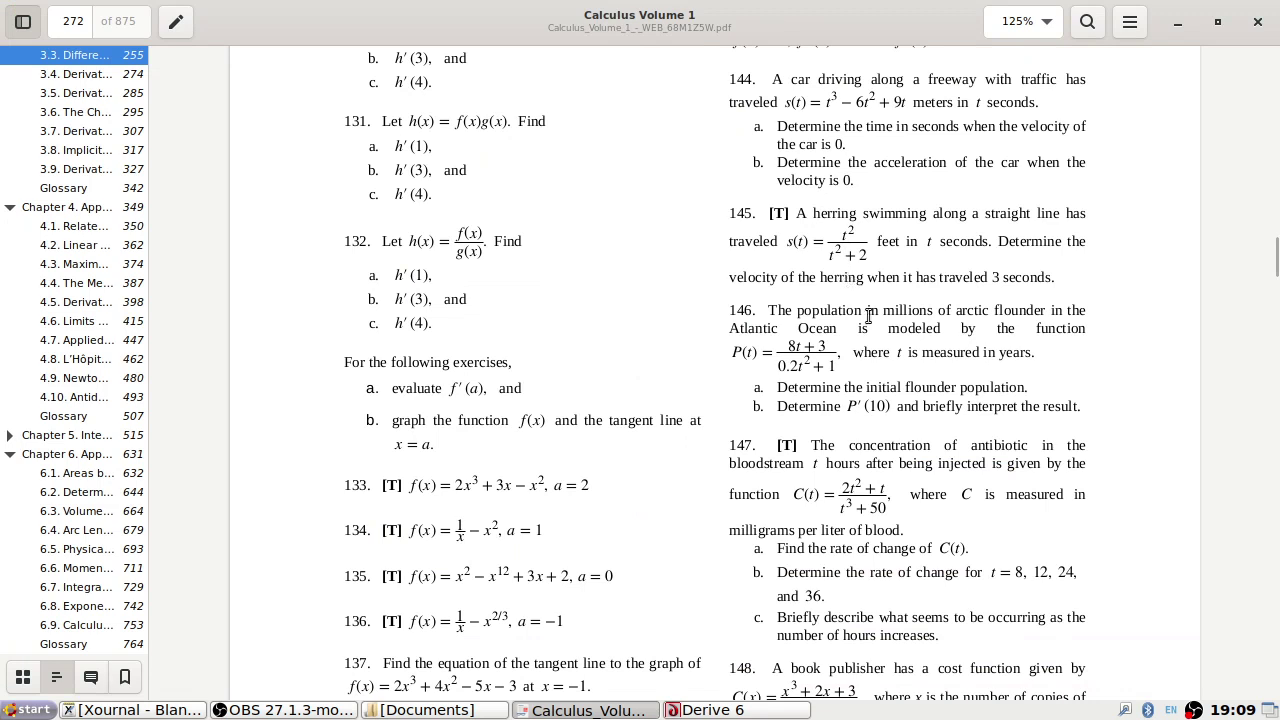
- Glance at Derive 6, then return to exercise 146's flounder model P(t)=(8t+3)/(0.2t²+1)
{"action": "key", "text": "alt+Tab"}
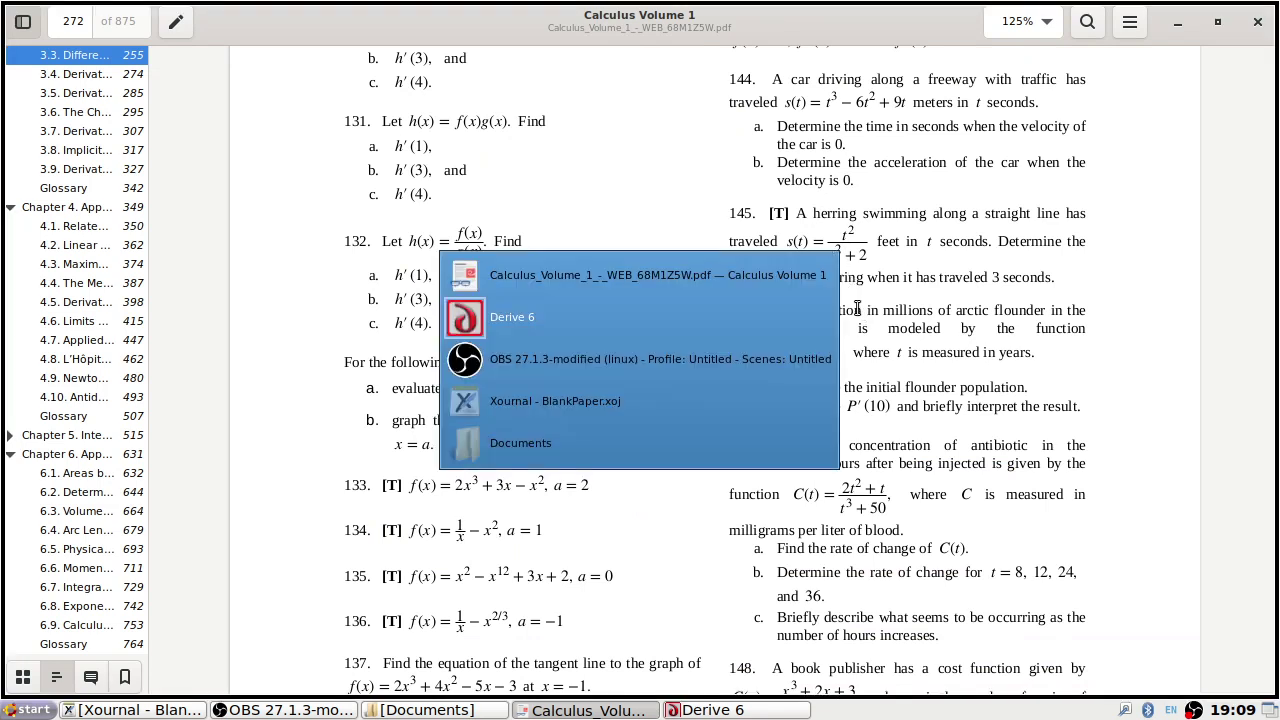
{"action": "key", "text": "alt+Tab"}
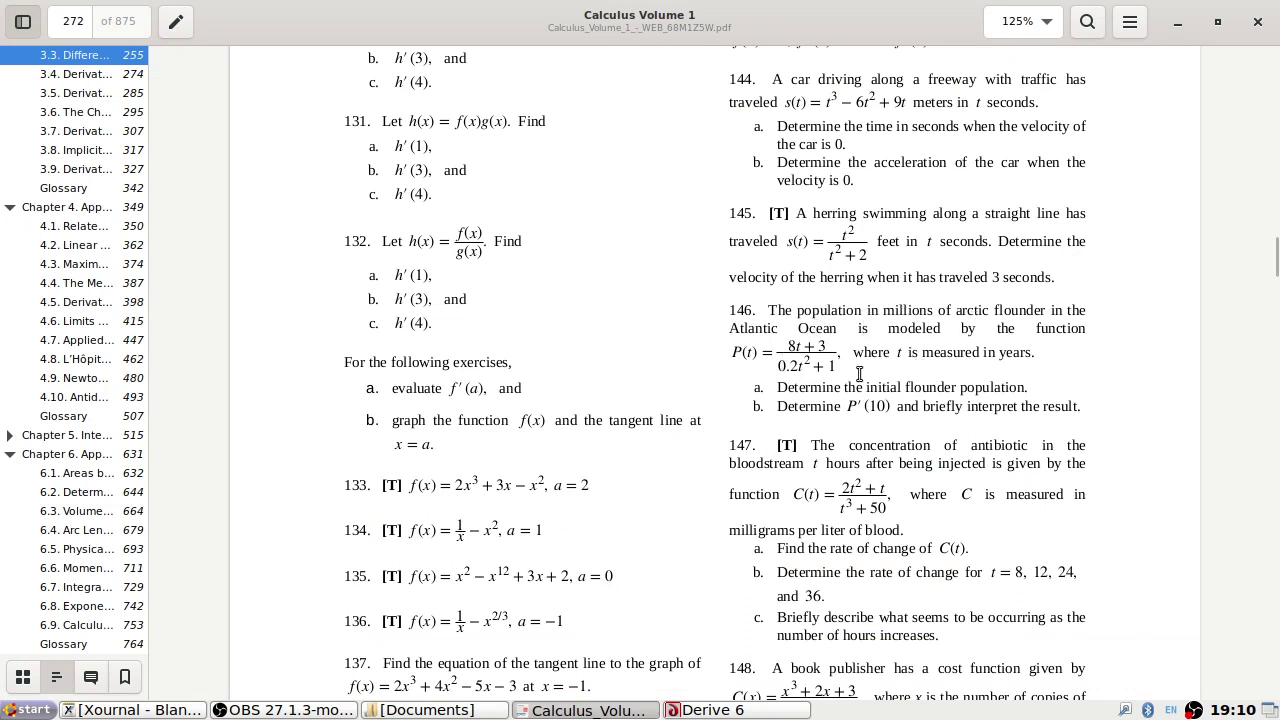
- Enter the flounder model (8t+3)/(0.2t^2+1) as expression #6
{"action": "key", "text": "alt+Tab"}
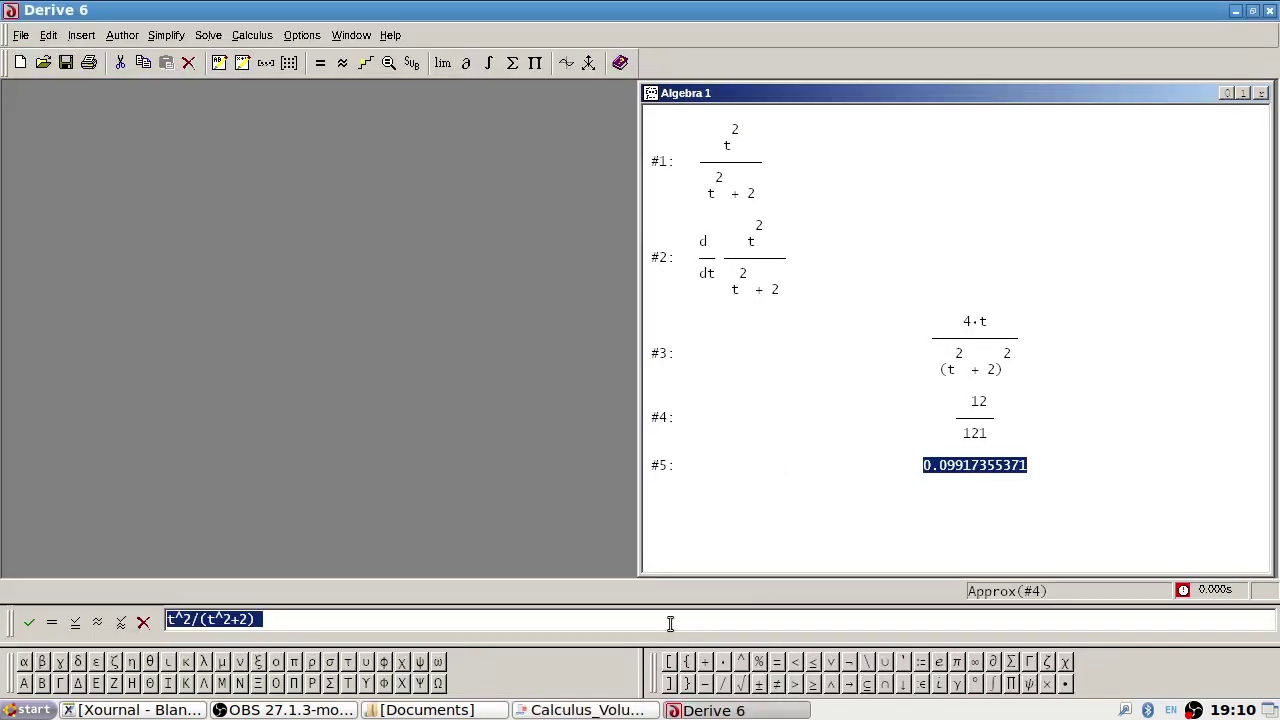
{"action": "type", "text": "(8"}
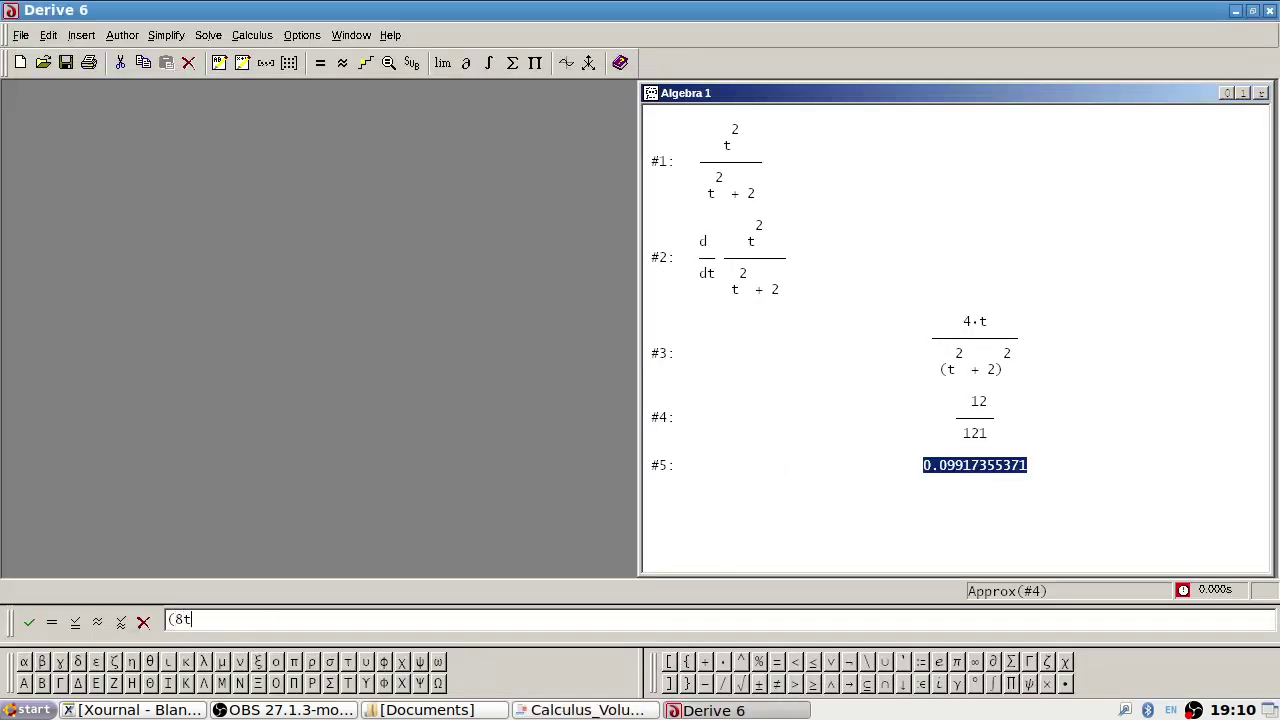
{"action": "type", "text": "t"}
{"action": "key", "text": "alt+Tab"}
{"action": "key", "text": "alt+Tab"}
{"action": "type", "text": "+3)9"}
{"action": "key", "text": "alt+Tab"}
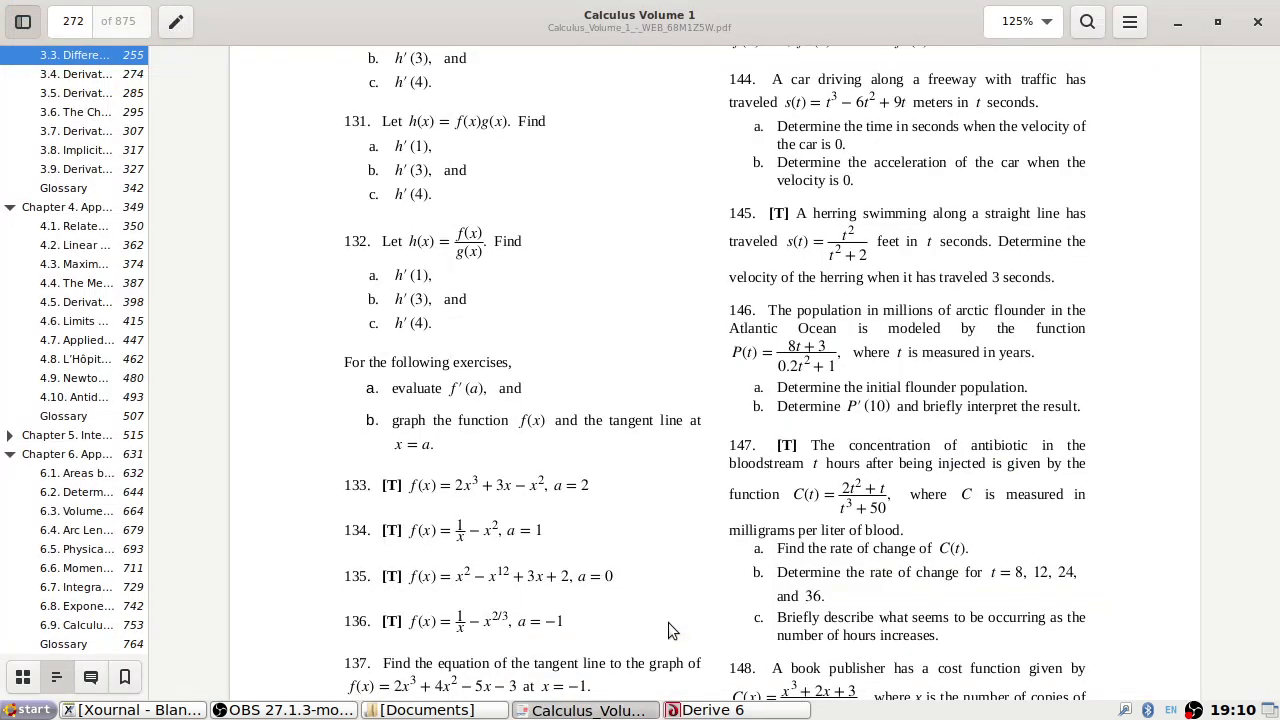
{"action": "key", "text": "alt+Tab"}
{"action": "type", "text": "0.2"}
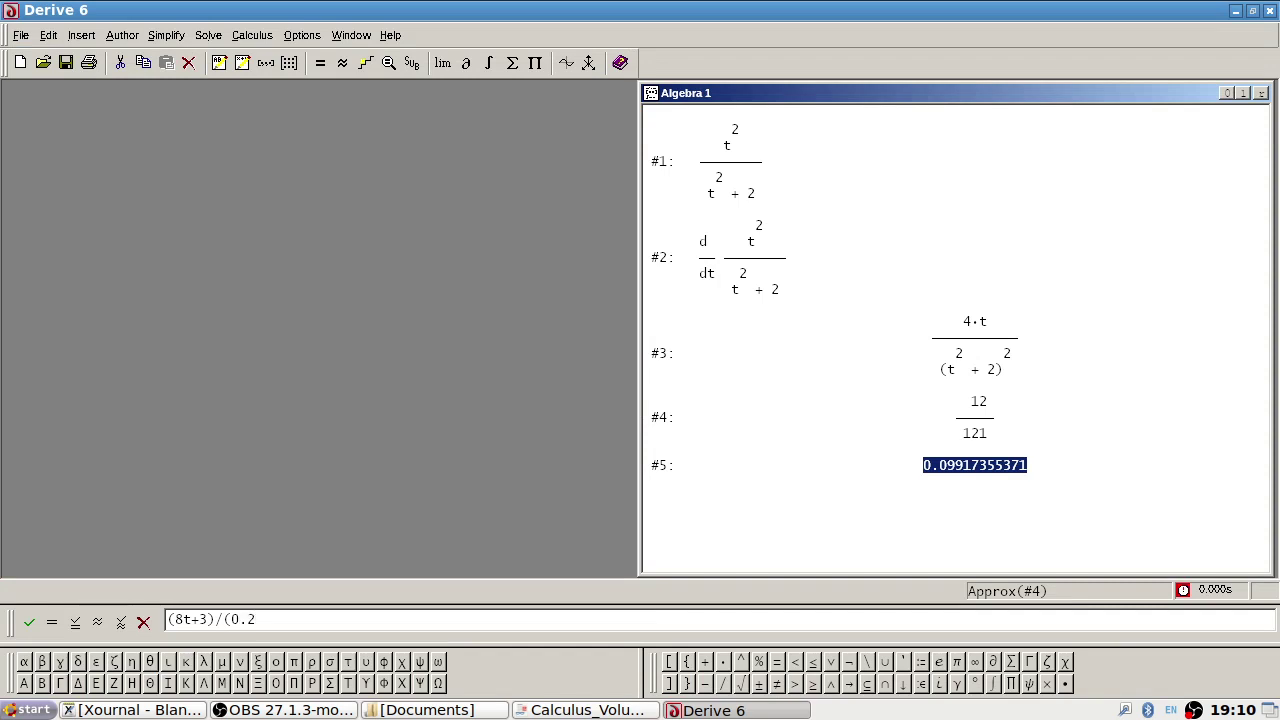
{"action": "type", "text": "t^2"}
{"action": "key", "text": "alt+Tab"}
{"action": "key", "text": "alt+Tab"}
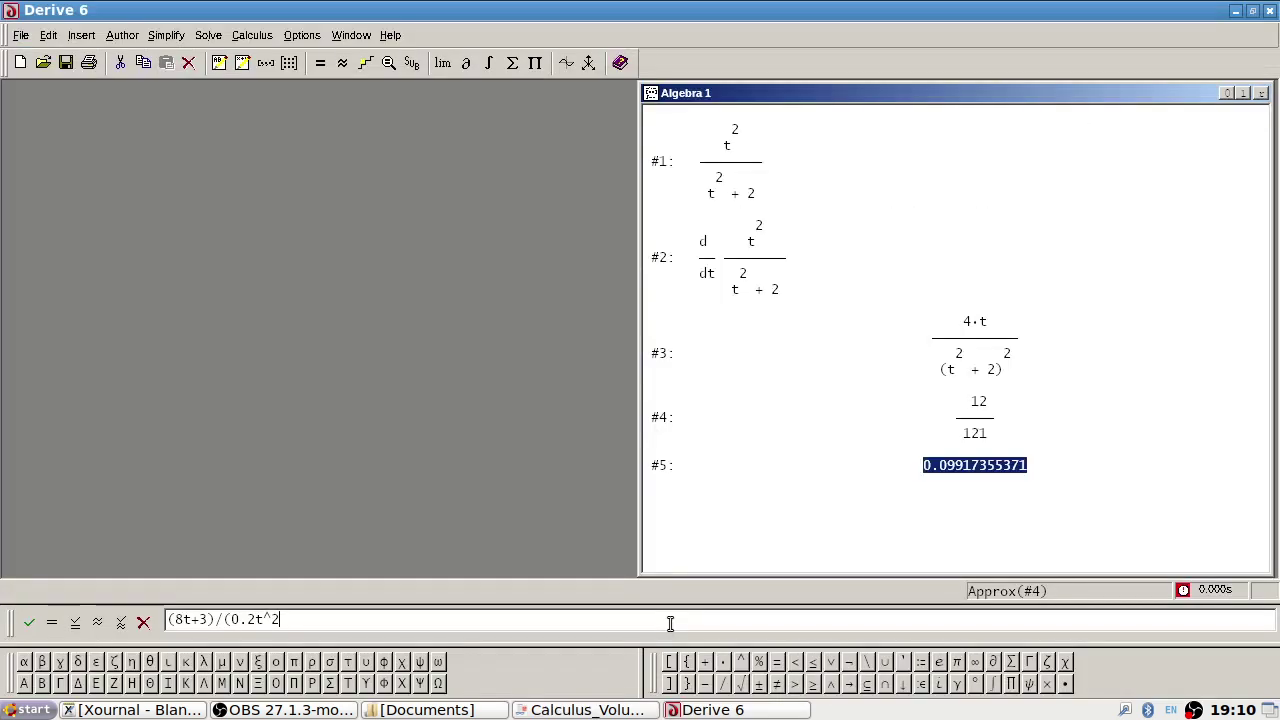
{"action": "type", "text": "+1)"}
{"action": "key", "text": "Return"}
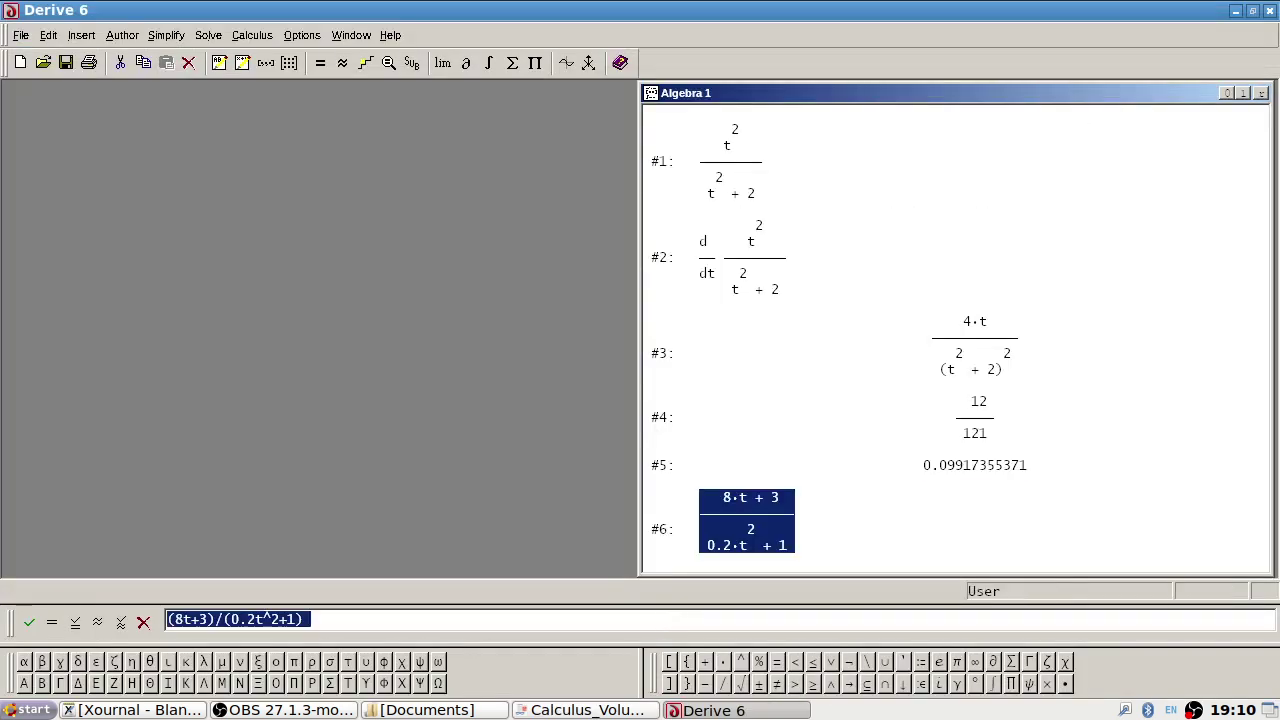
- Evaluate #6 at t = 0, giving an initial population of 3
{"action": "key", "text": "alt+Tab"}
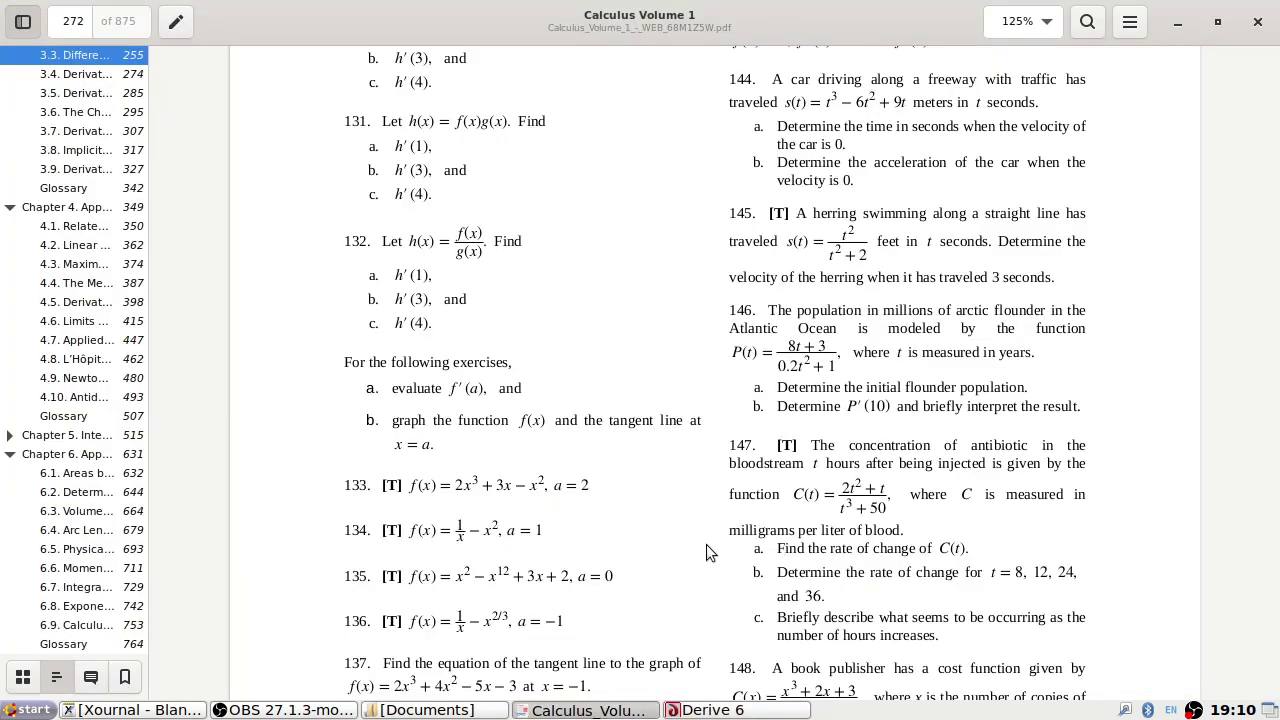
{"action": "key", "text": "alt+Tab"}
{"action": "left_click", "coordinate": [411, 63]}
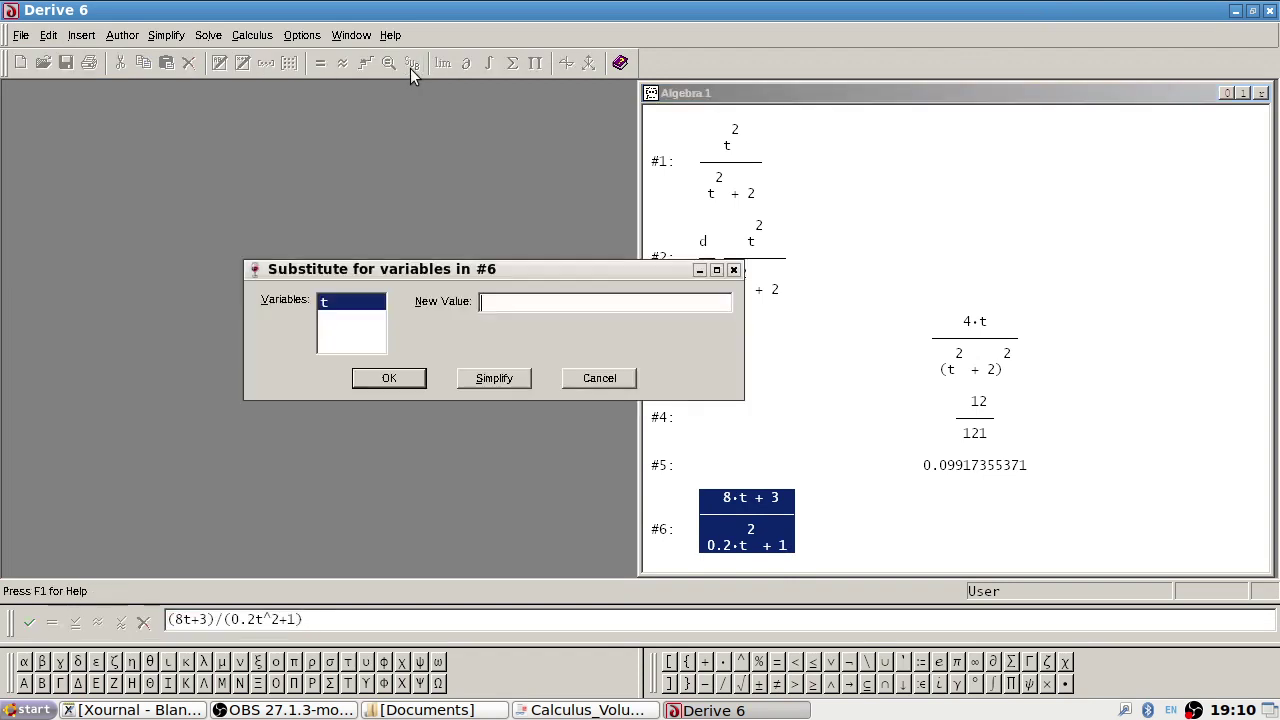
{"action": "type", "text": "0"}
{"action": "left_click", "coordinate": [494, 378]}
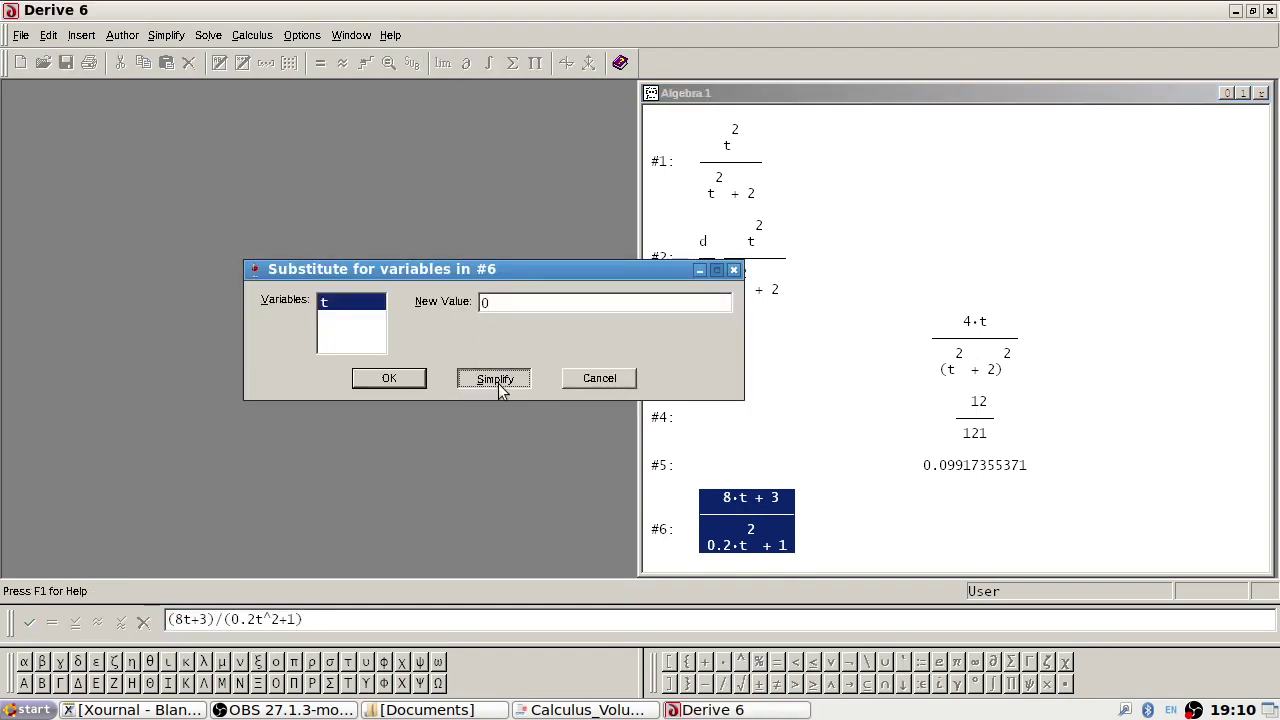
- Read part b in the textbook and set up differentiating #6 with respect to t
{"action": "key", "text": "alt+Tab"}
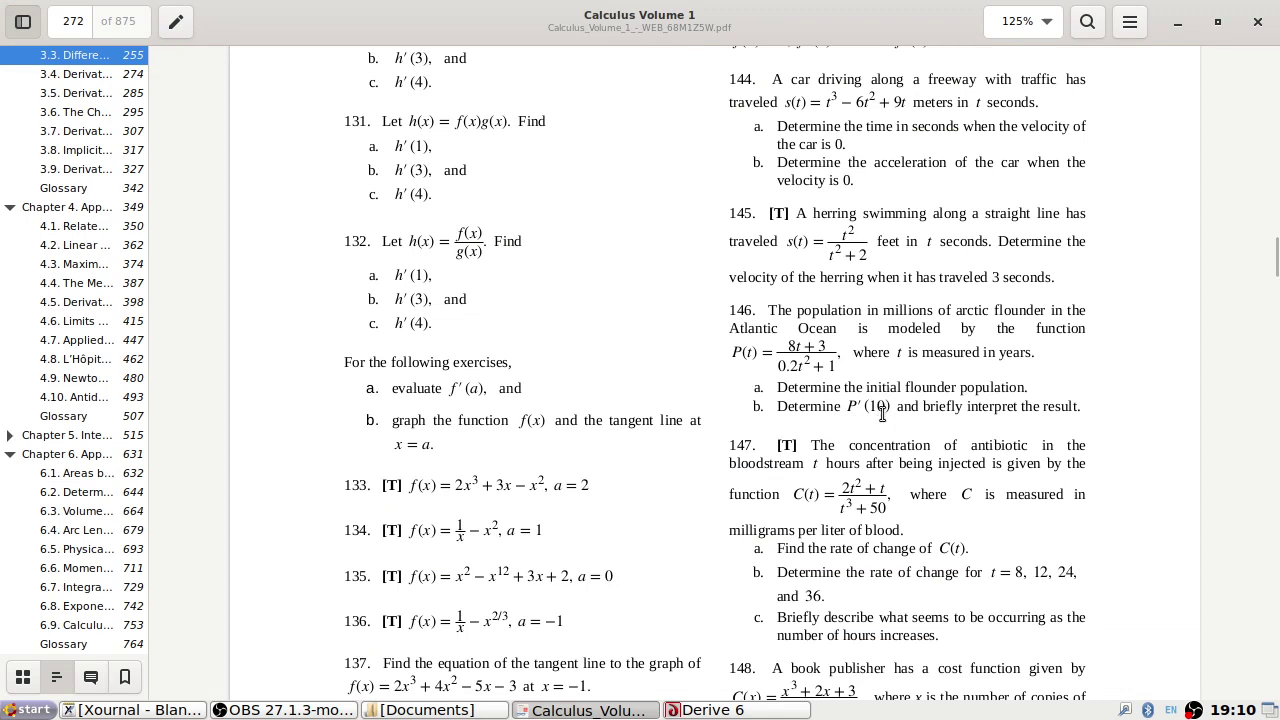
{"action": "key", "text": "alt+Tab"}
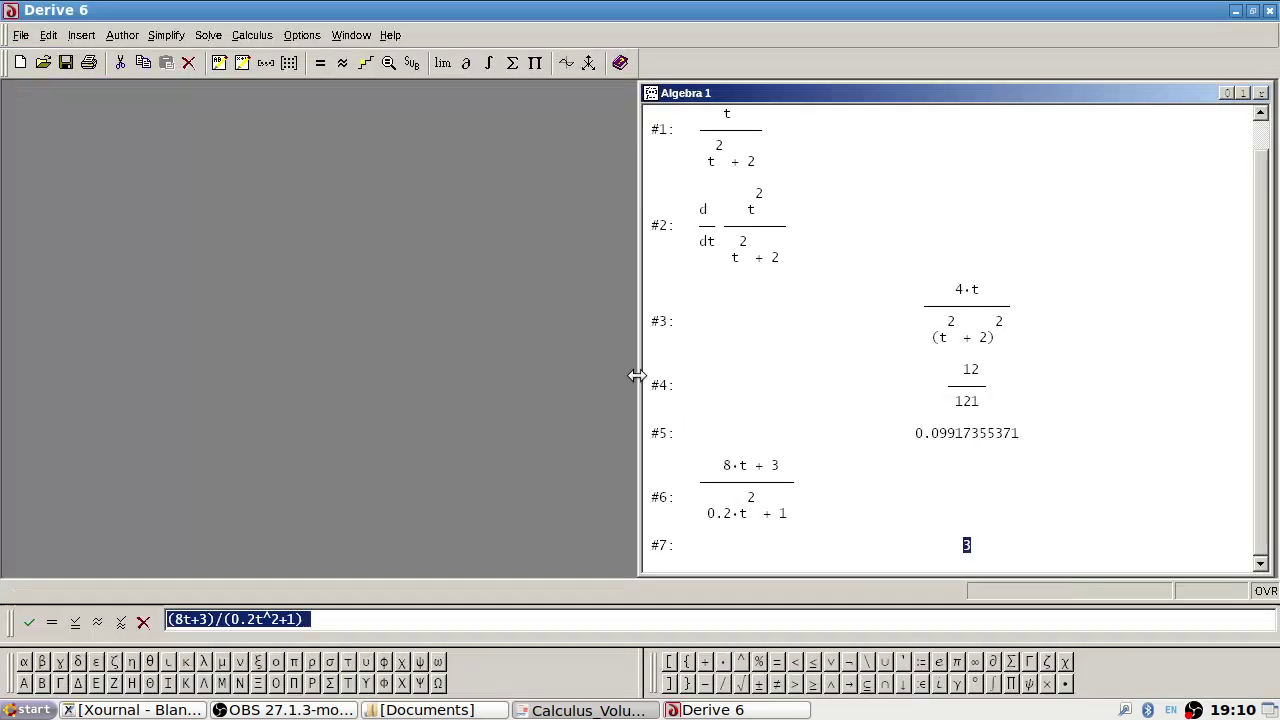
{"action": "left_click", "coordinate": [760, 490]}
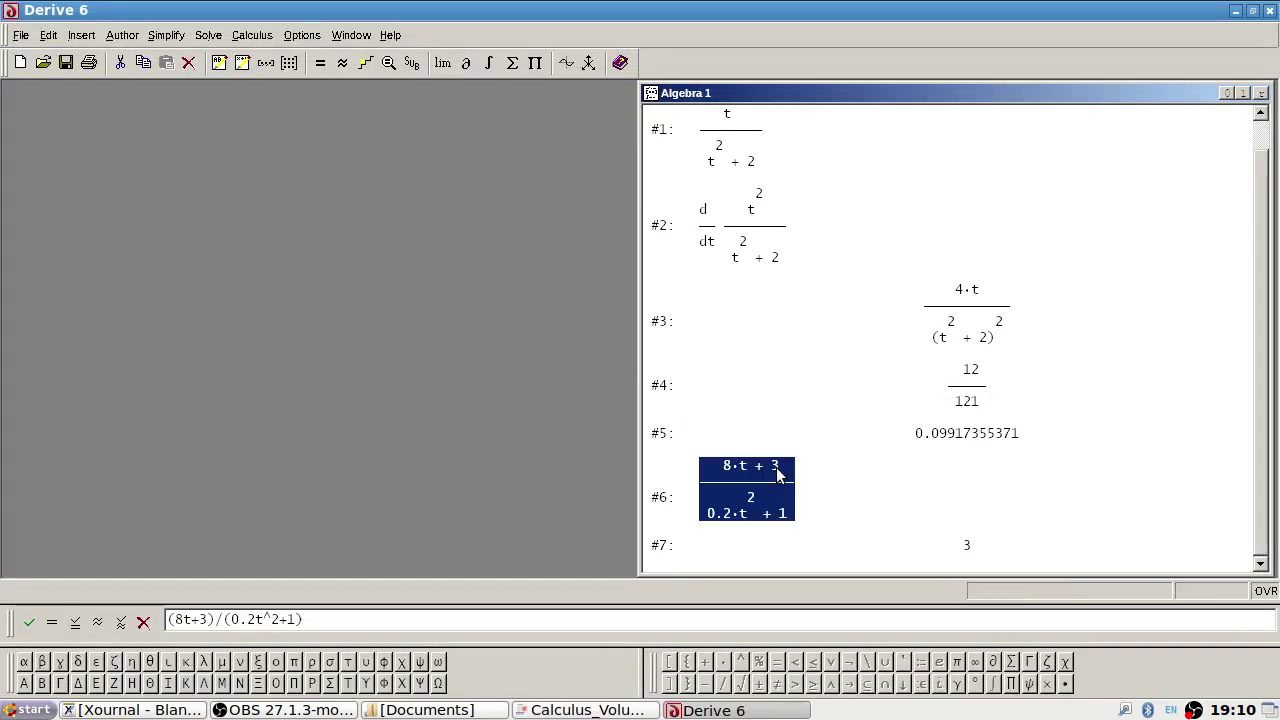
{"action": "left_click", "coordinate": [466, 63]}
- Differentiate #6 and evaluate the derivative at t = 10, giving −164/441
{"action": "left_click", "coordinate": [428, 390]}
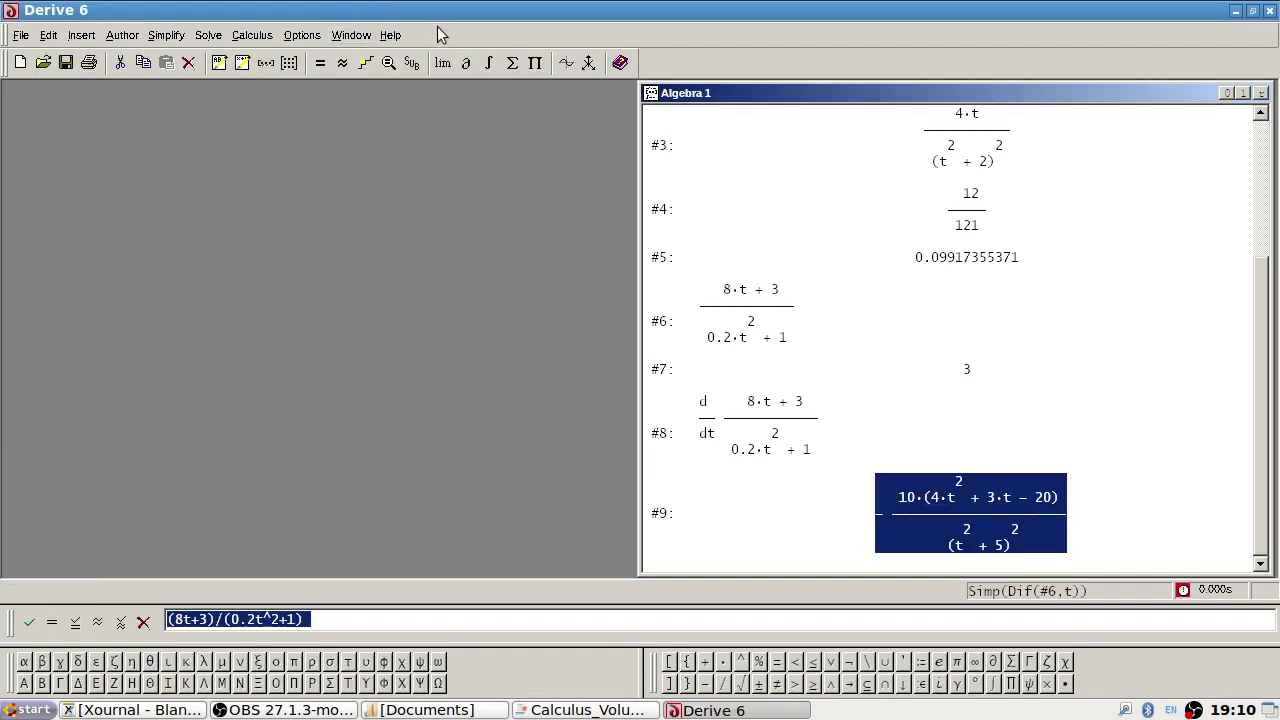
{"action": "left_click", "coordinate": [411, 63]}
{"action": "type", "text": "10"}
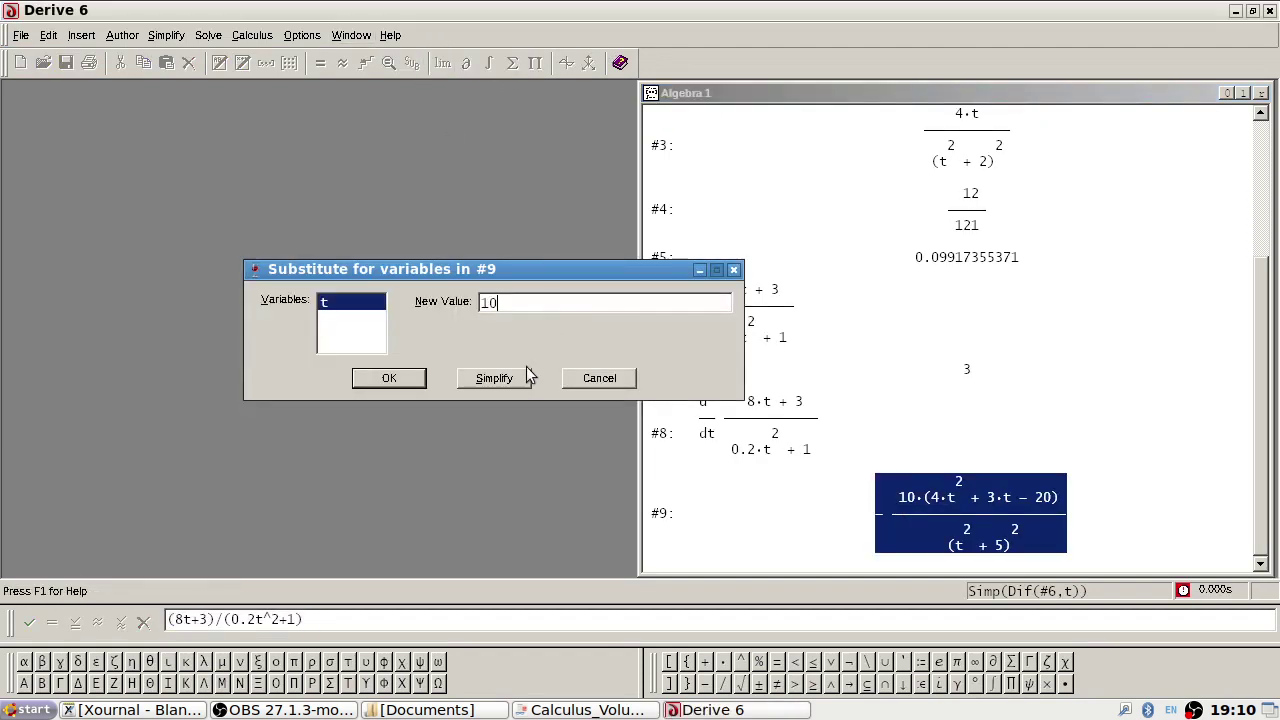
{"action": "left_click", "coordinate": [513, 382]}
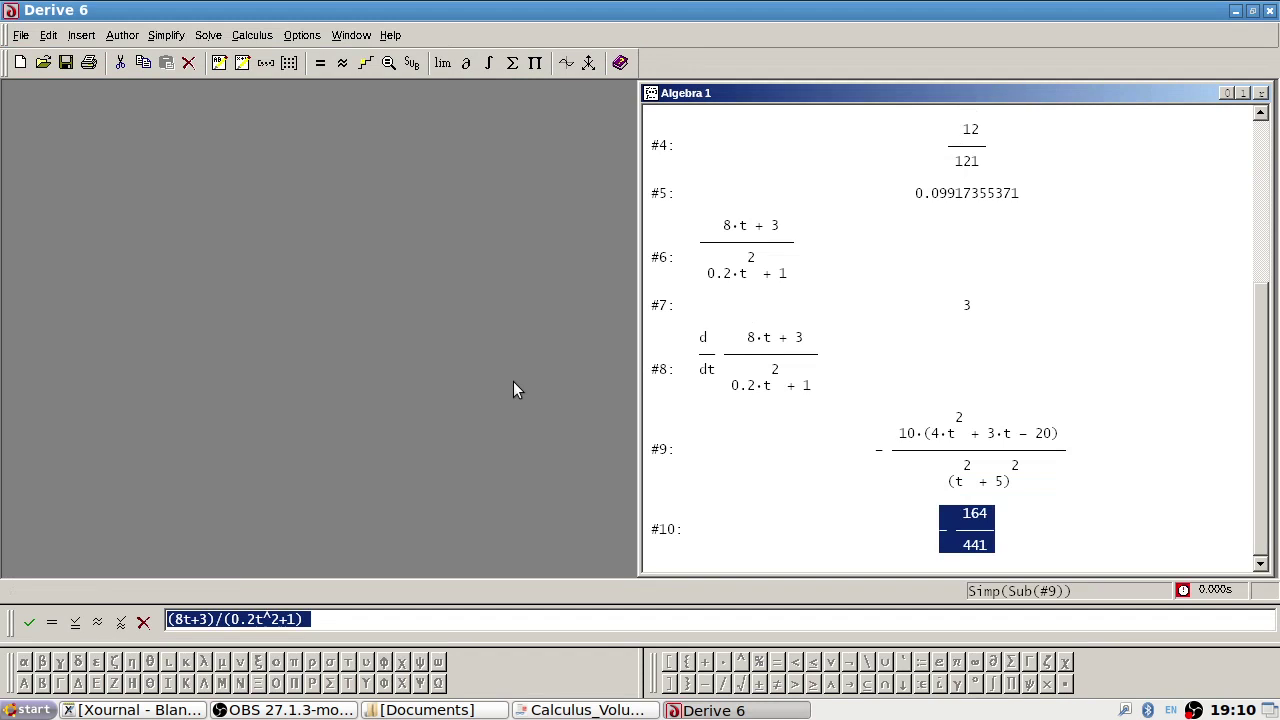
- Approximate −164/441 as −0.3718820861 and check it against the textbook, scrolling further down
{"action": "left_click", "coordinate": [168, 36]}
{"action": "left_click", "coordinate": [204, 137]}
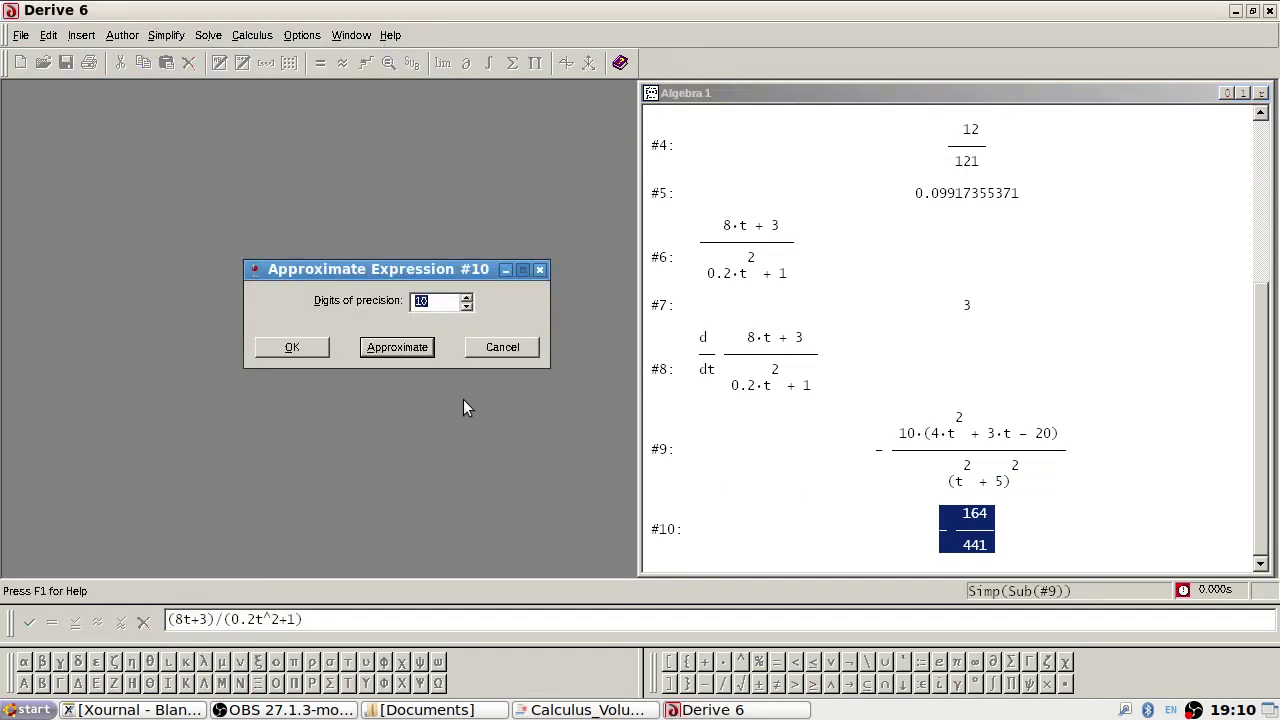
{"action": "left_click", "coordinate": [412, 346]}
{"action": "key", "text": "alt+Tab"}
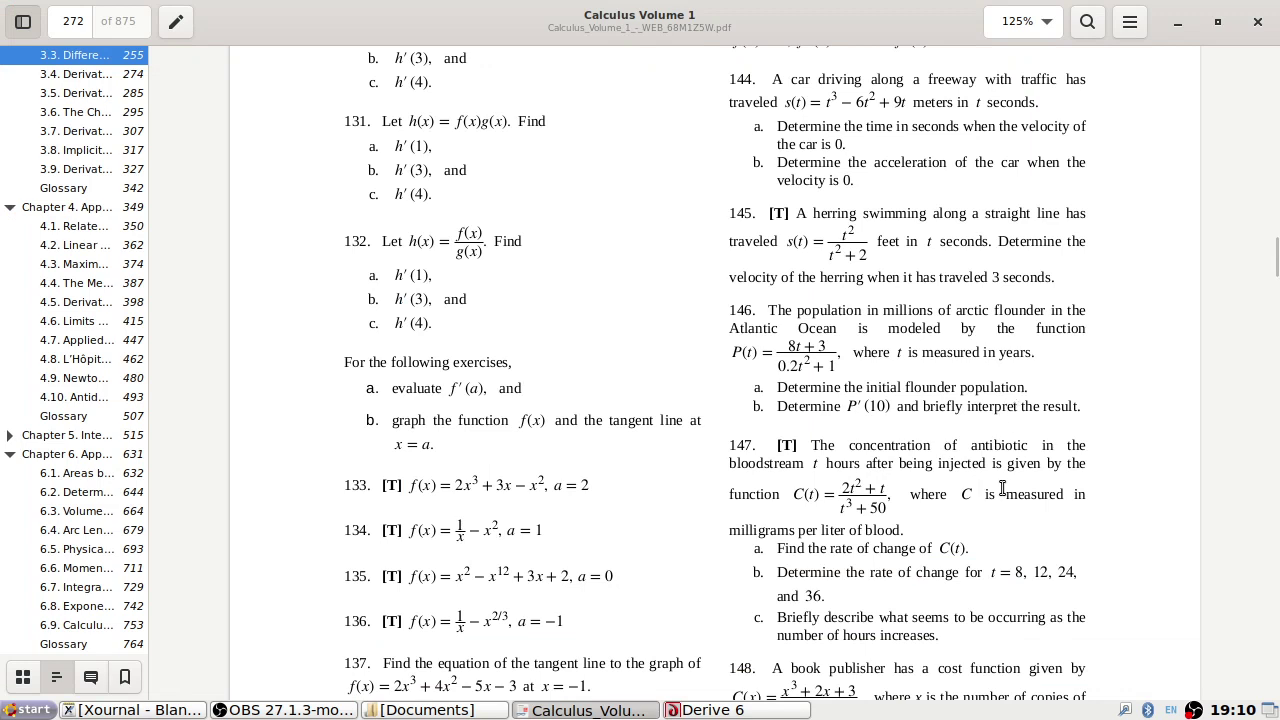
{"action": "key", "text": "alt+Tab"}
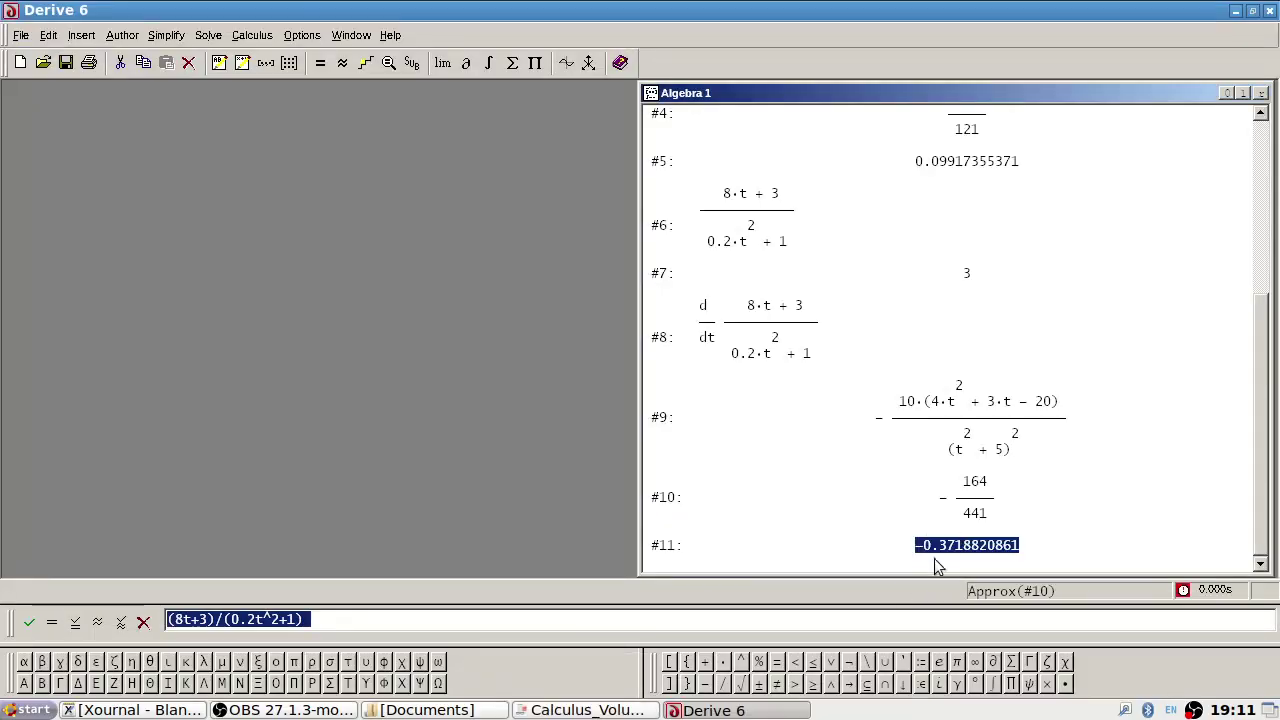
{"action": "key", "text": "alt+Tab"}
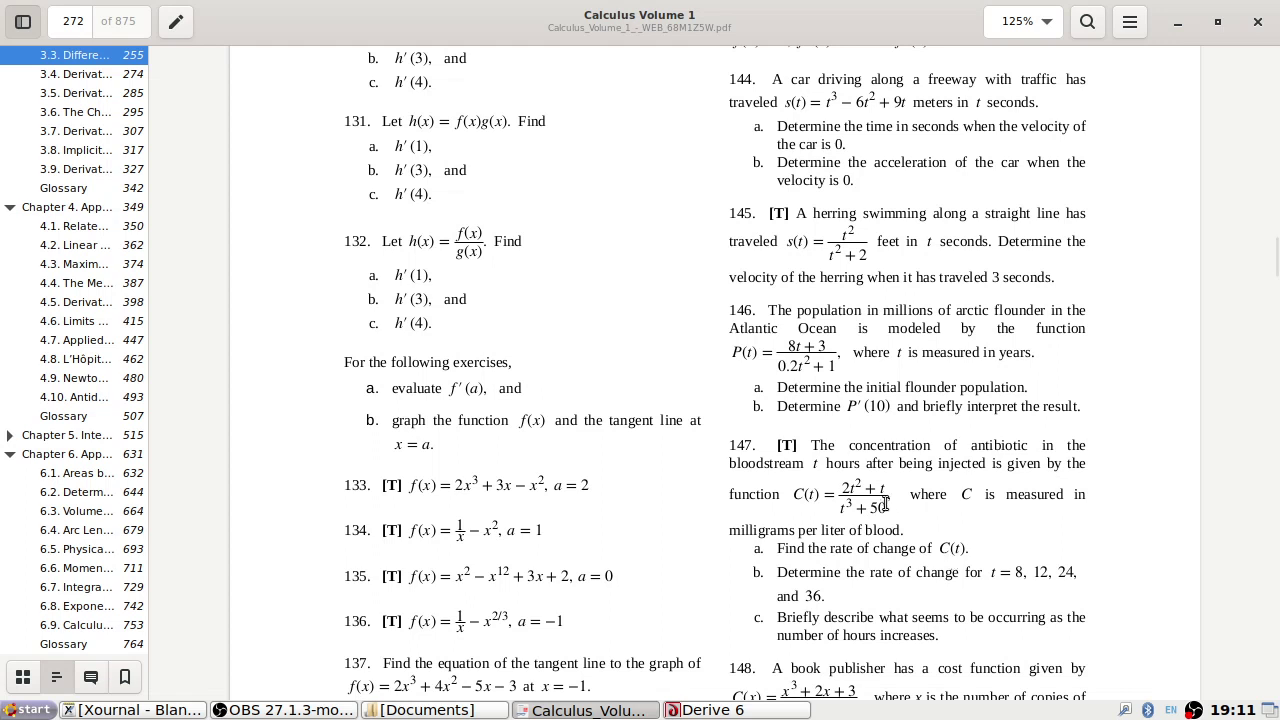
{"action": "scroll", "coordinate": [885, 500], "scroll_direction": "down", "scroll_amount": 2}
{"action": "scroll", "coordinate": [885, 500], "scroll_direction": "down", "scroll_amount": 4}
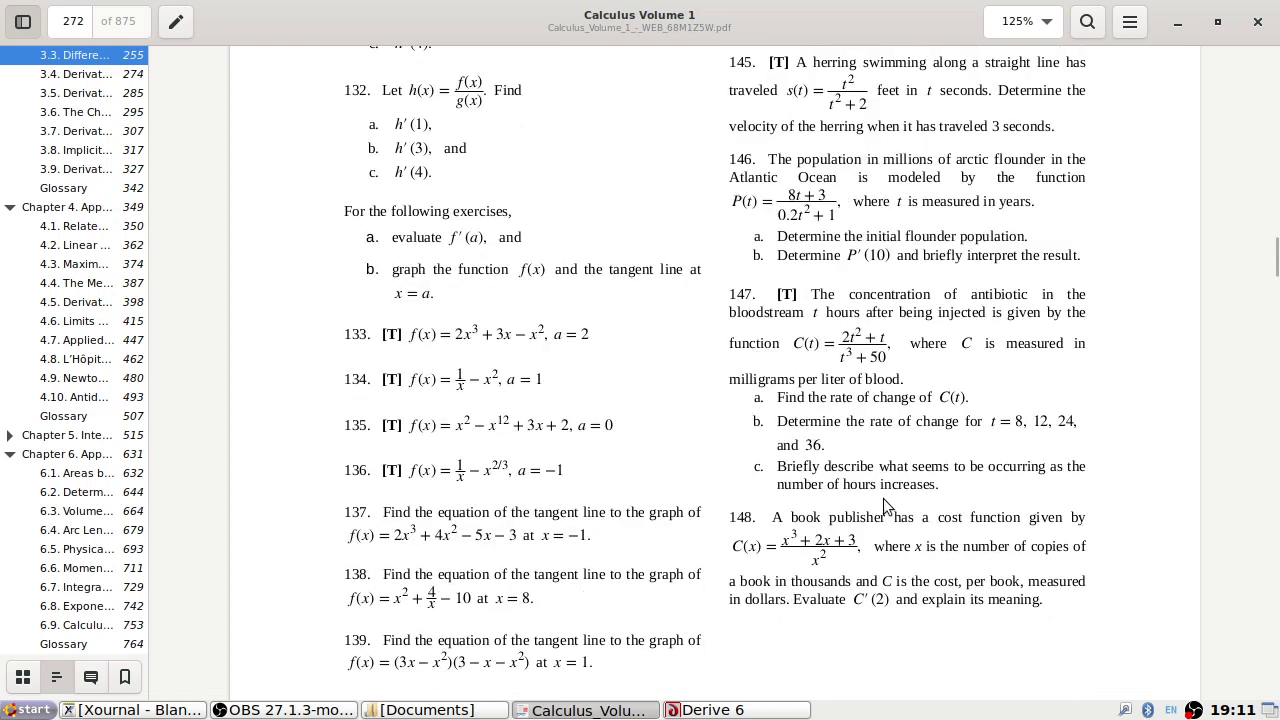
- Enter exercise 147's concentration function (2t^2+t)/(t^3+50) as expression #12
{"action": "left_click", "coordinate": [737, 710]}
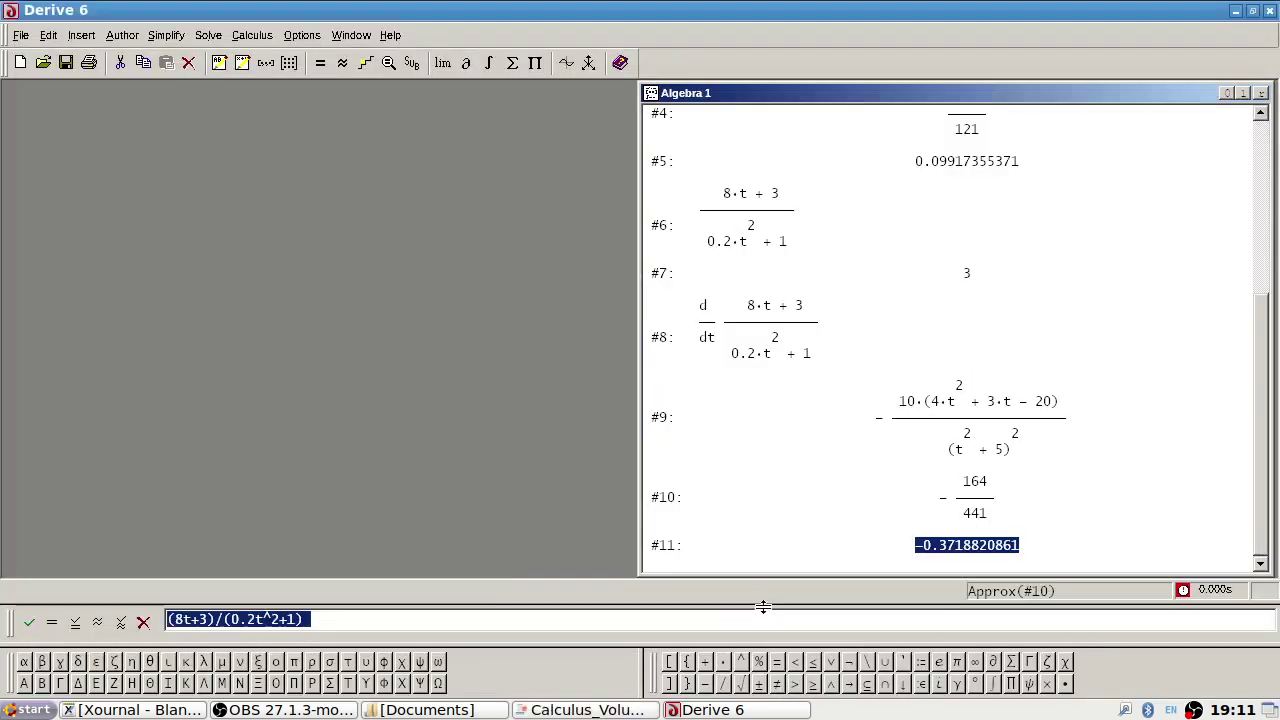
{"action": "type", "text": "2"}
{"action": "key", "text": "BackSpace"}
{"action": "key", "text": "alt+Tab"}
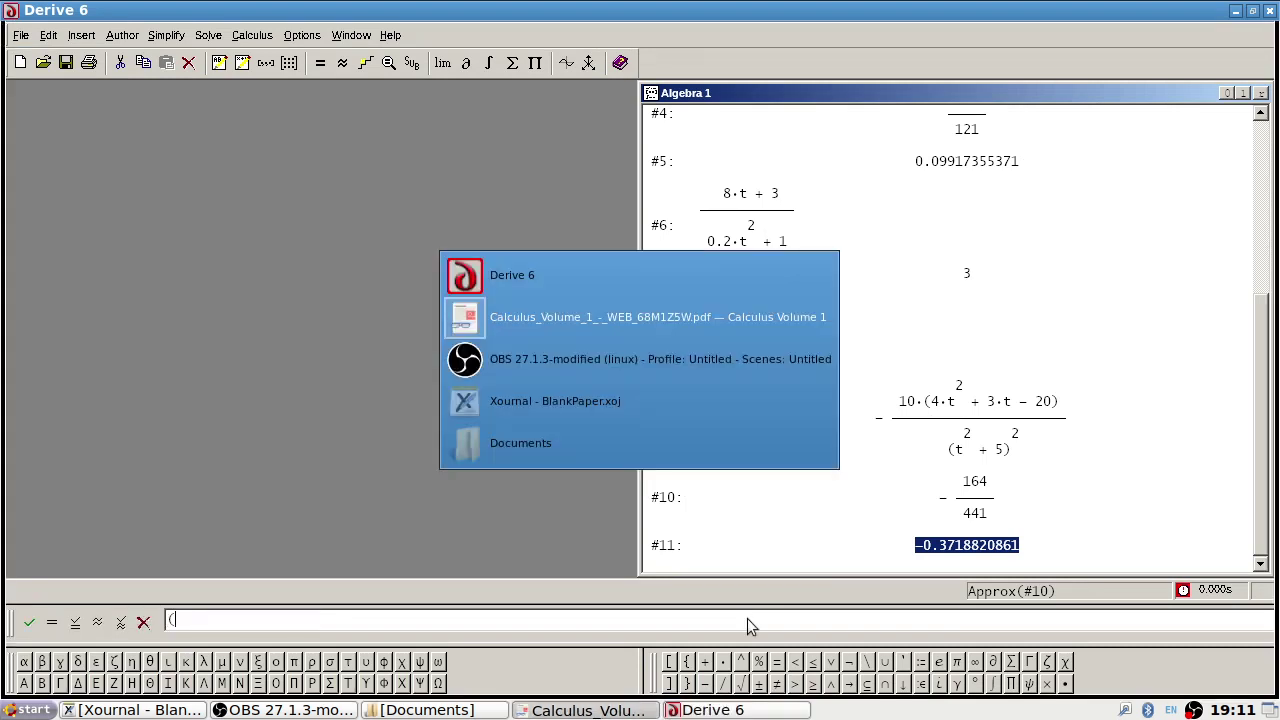
{"action": "key", "text": "alt+Tab"}
{"action": "type", "text": "(2"}
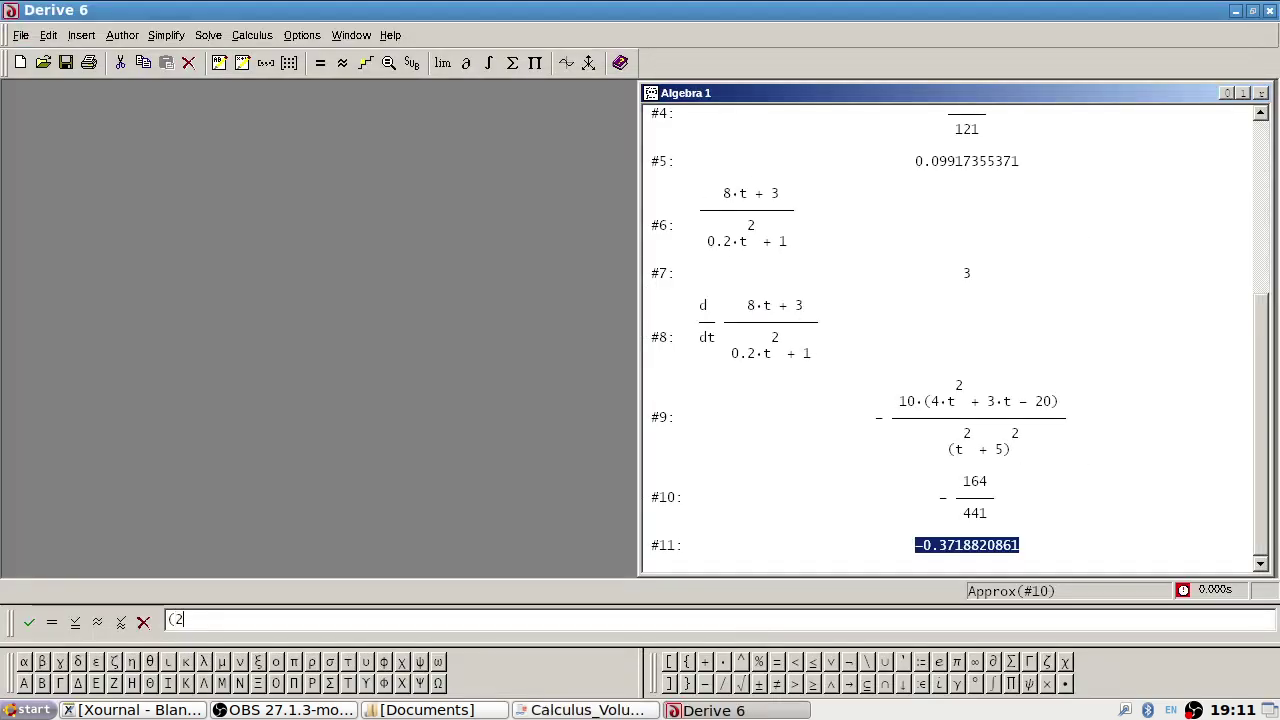
{"action": "type", "text": "t^"}
{"action": "key", "text": "alt+Tab"}
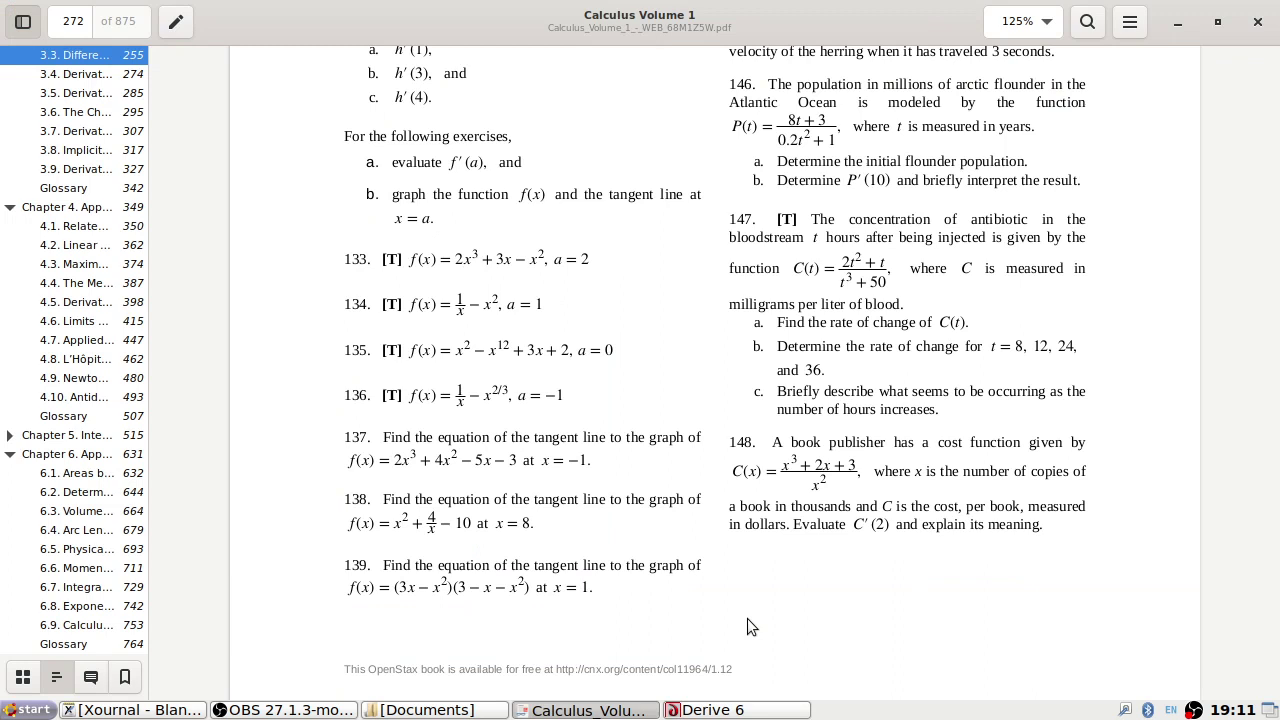
{"action": "key", "text": "alt+Tab"}
{"action": "type", "text": "2+"}
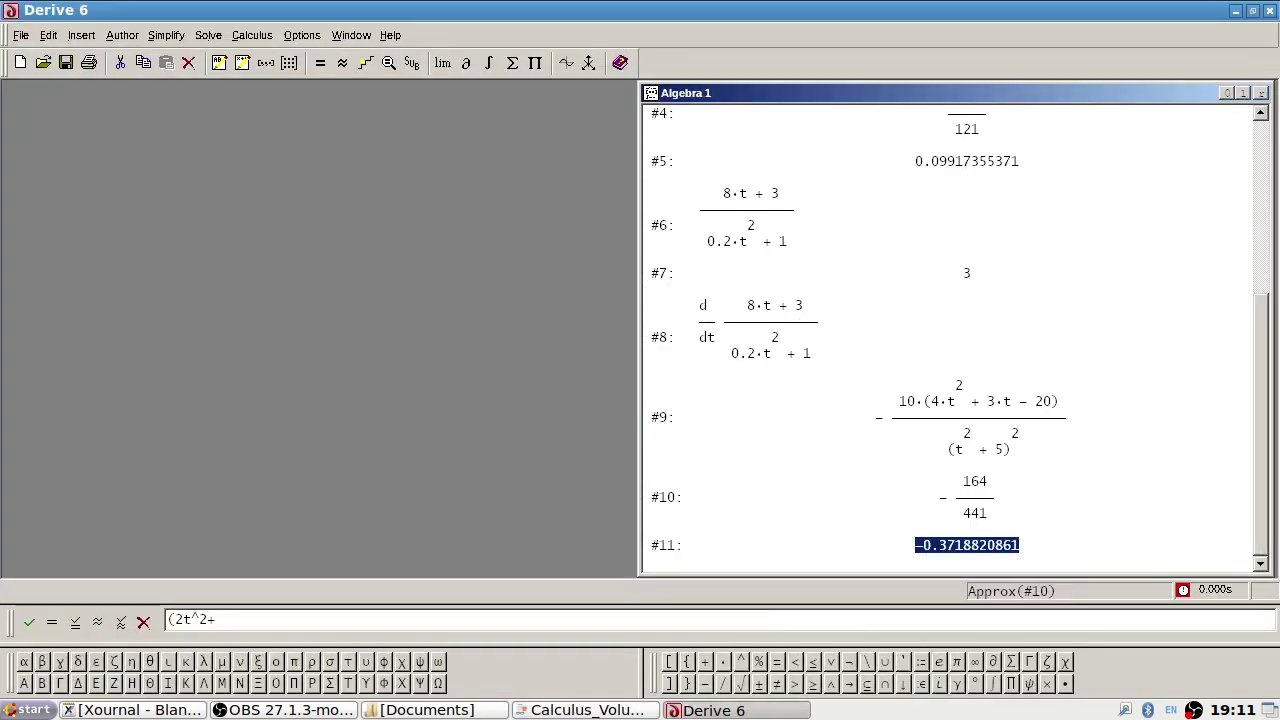
{"action": "type", "text": "t)/"}
{"action": "key", "text": "alt+Tab"}
- Compare the new entry with exercise 147 in the textbook, then bring Derive 6 back
{"action": "key", "text": "alt+Tab"}
{"action": "type", "text": "/(t^3+50)"}
{"action": "key", "text": "Return"}
{"action": "key", "text": "alt+Tab"}
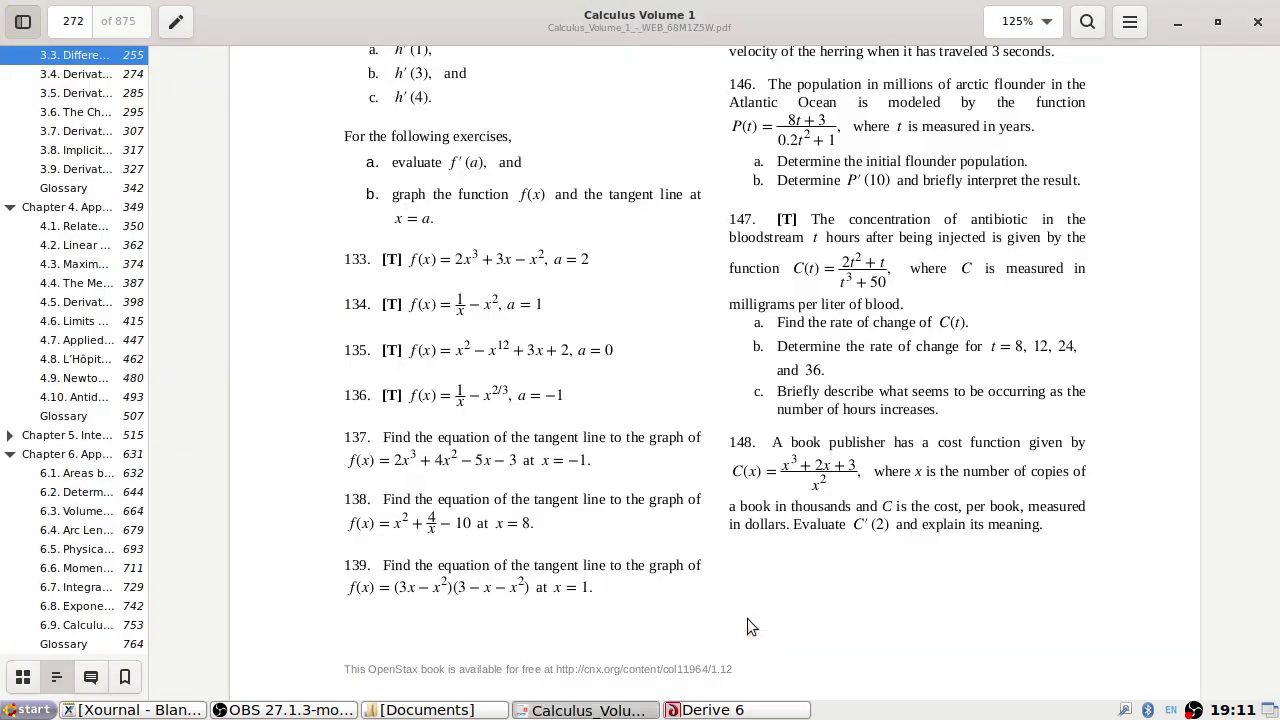
{"action": "key", "text": "alt+Tab"}
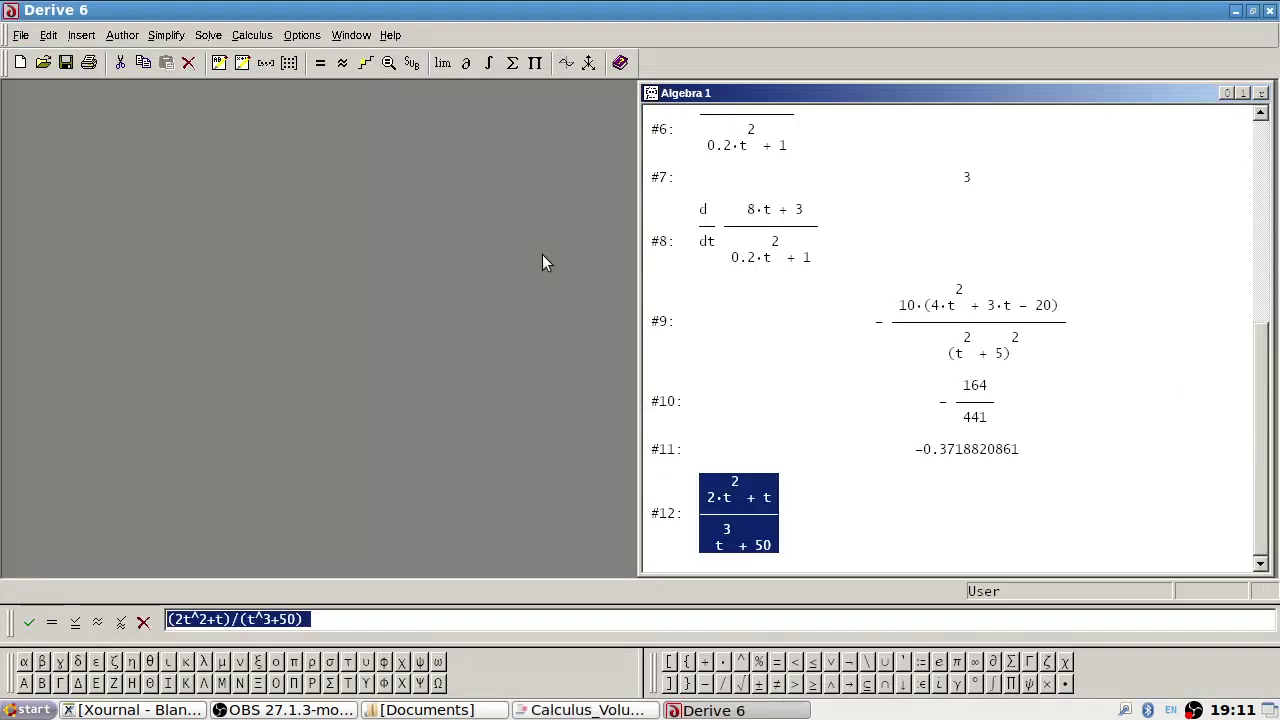
{"action": "key", "text": "alt+Tab"}
{"action": "key", "text": "alt+Tab"}
{"action": "key", "text": "alt+Tab"}
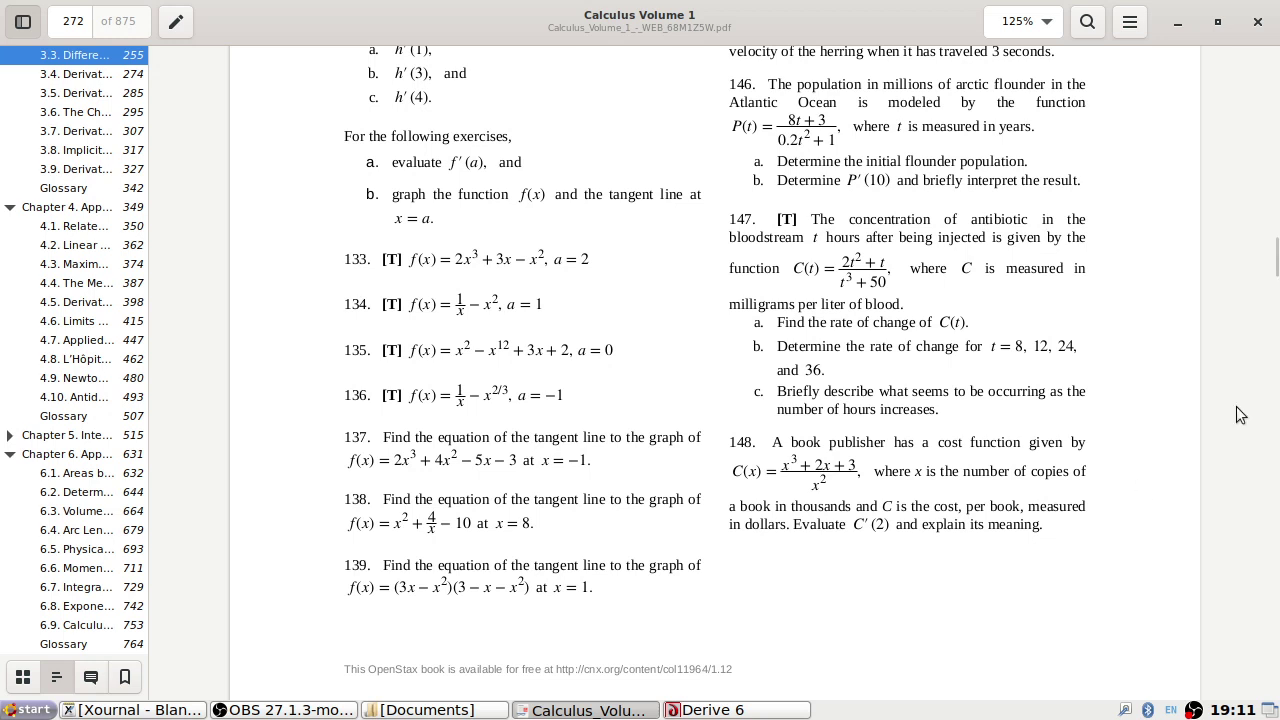
{"action": "key", "text": "alt+Tab"}
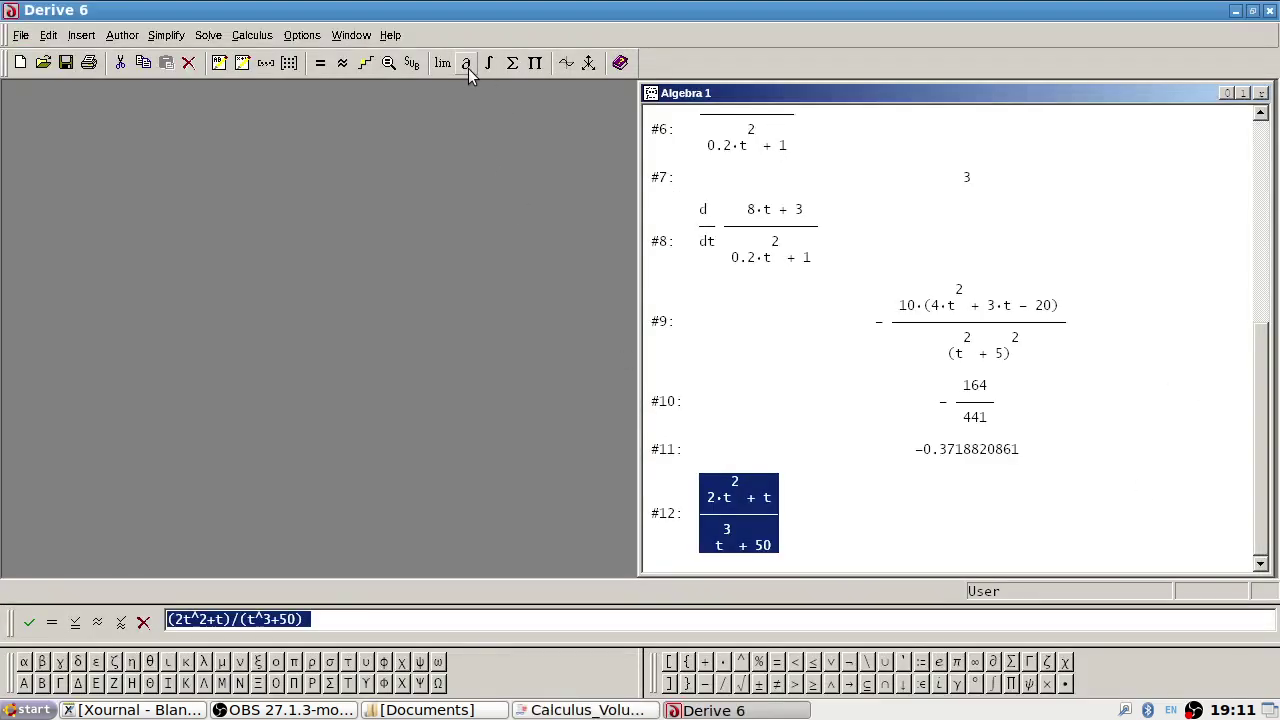
- Differentiate C(t) with respect to t, simplifying to #14, −2(t^4+t^3−100t−25)/(t^3+50)^2, then begin substituting for t
{"action": "left_click", "coordinate": [466, 64]}
{"action": "left_click", "coordinate": [408, 391]}
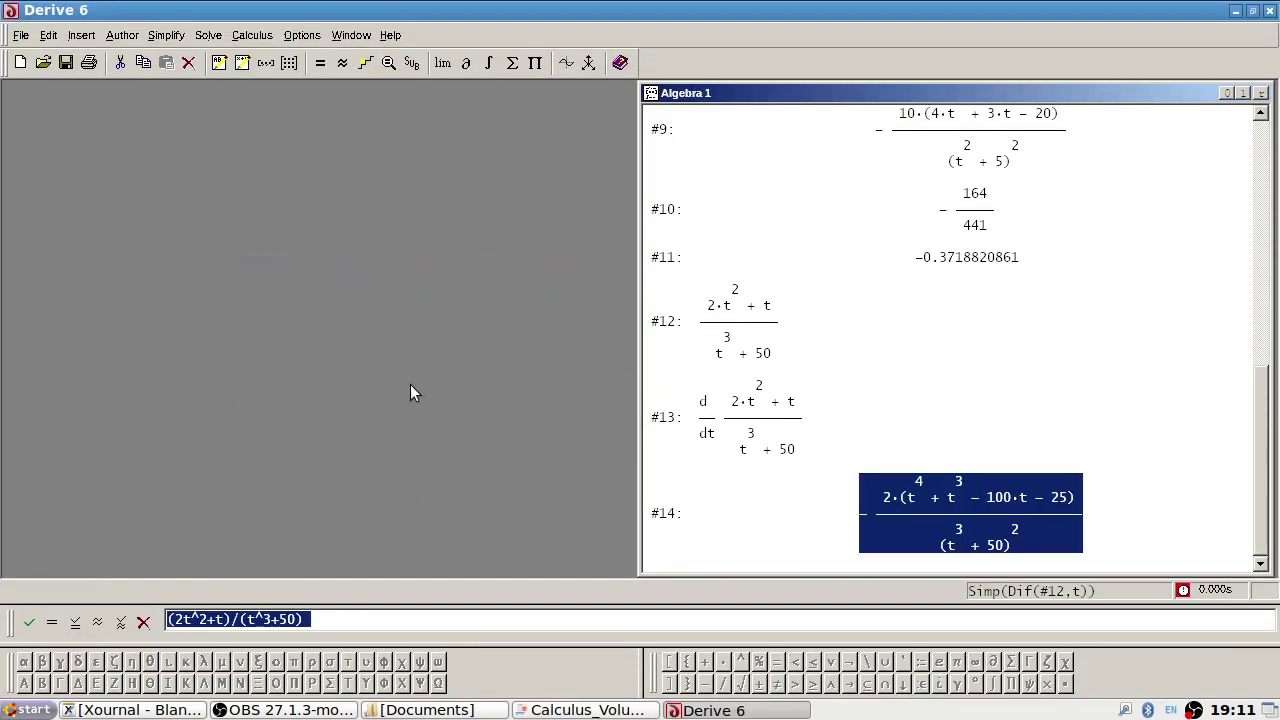
{"action": "key", "text": "alt+Tab"}
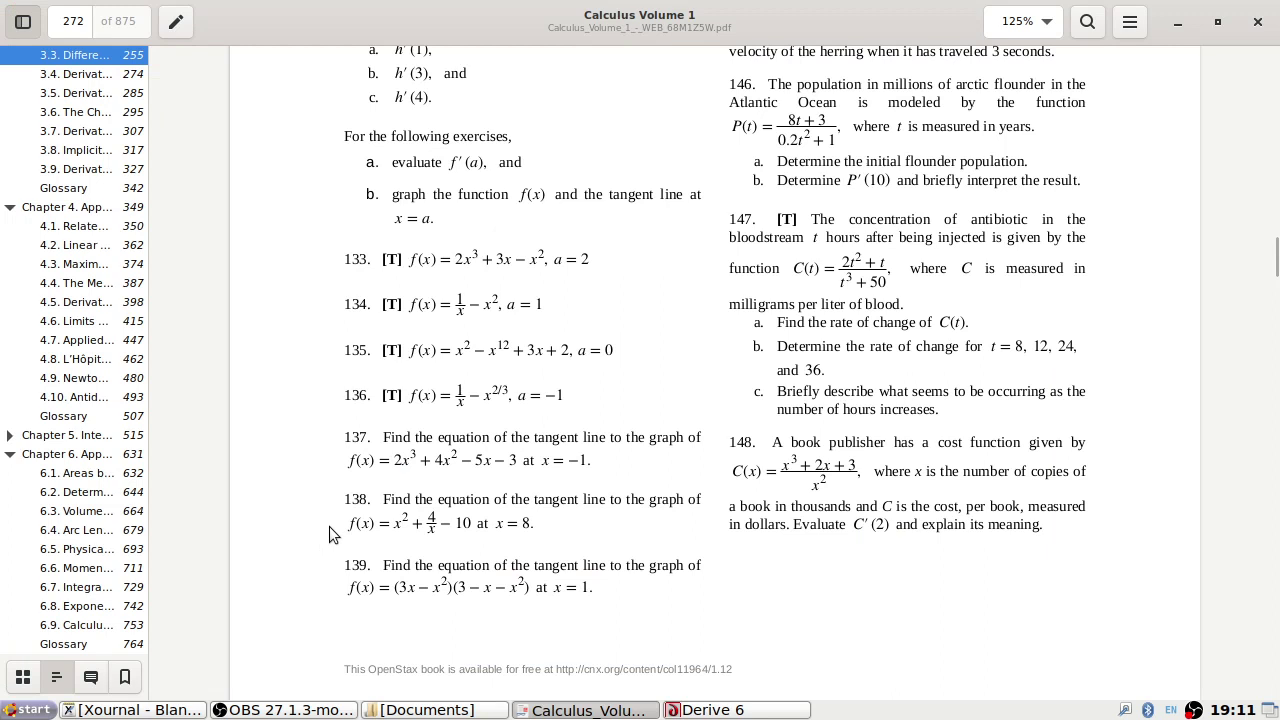
{"action": "key", "text": "alt+Tab"}
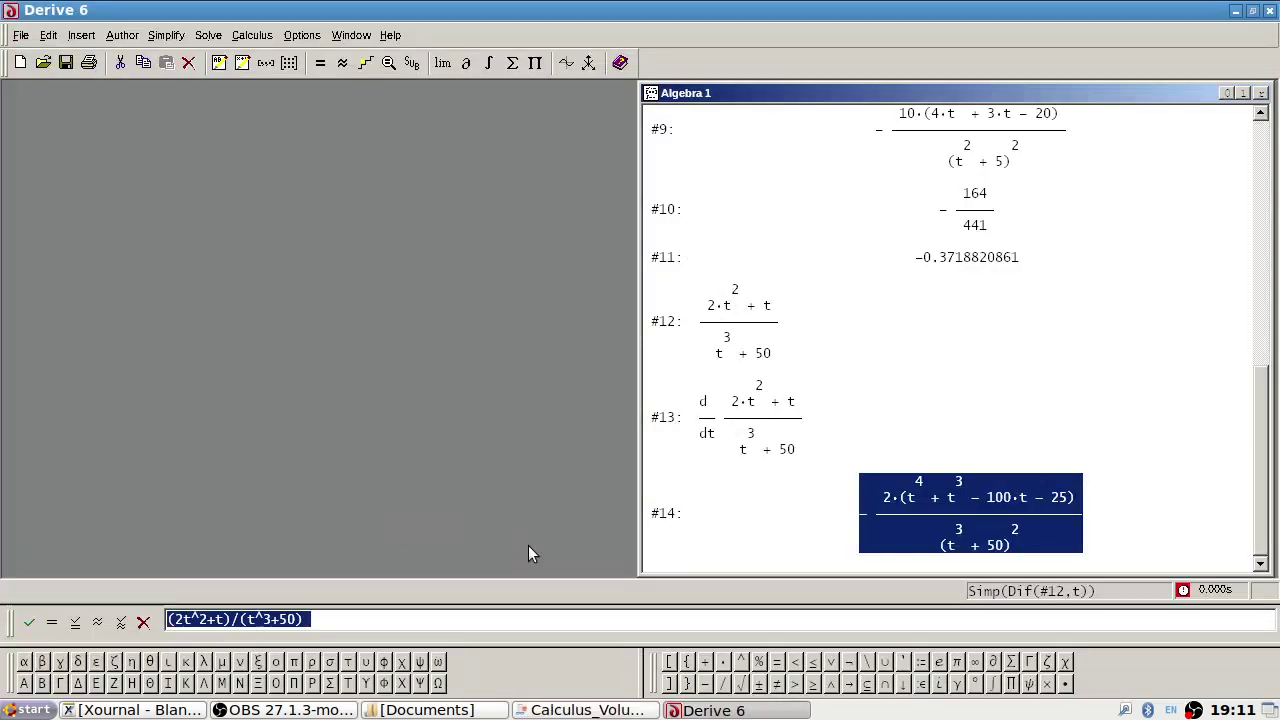
{"action": "left_click", "coordinate": [416, 68]}
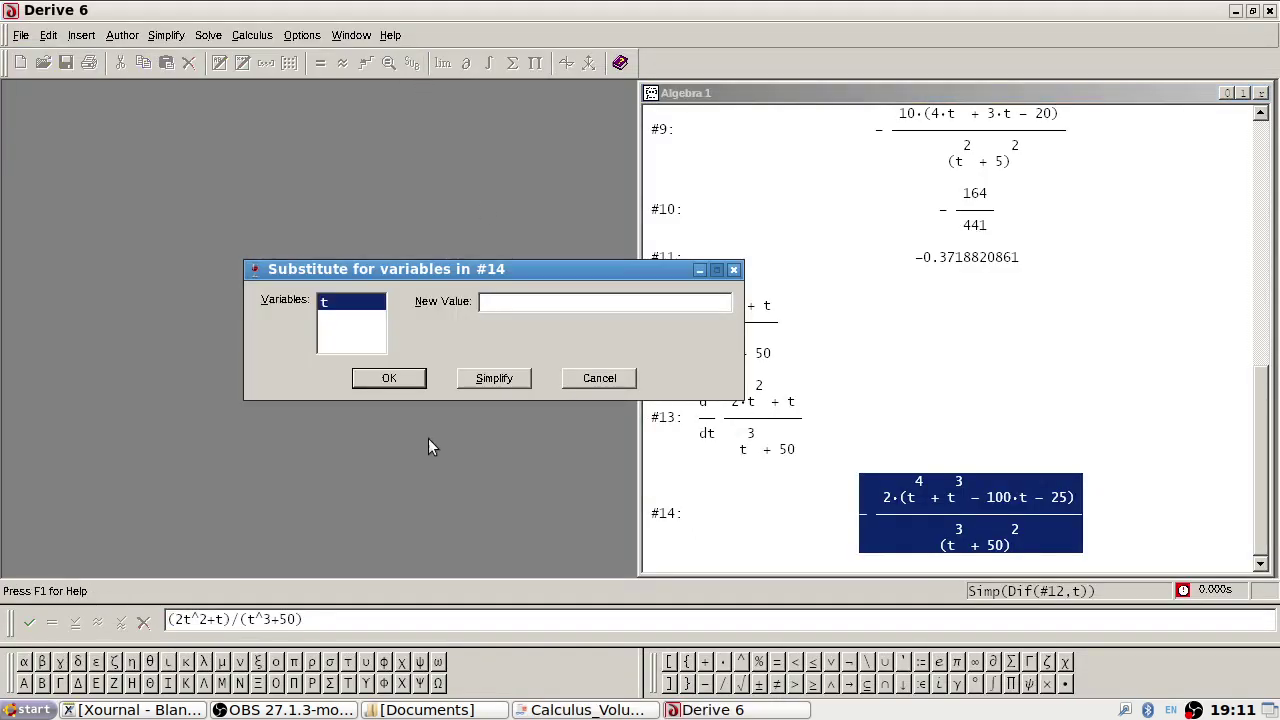
- Evaluate C′(t) at the first time value and approximate it to -0.02395486379
{"action": "left_click", "coordinate": [493, 379]}
{"action": "left_click", "coordinate": [167, 35]}
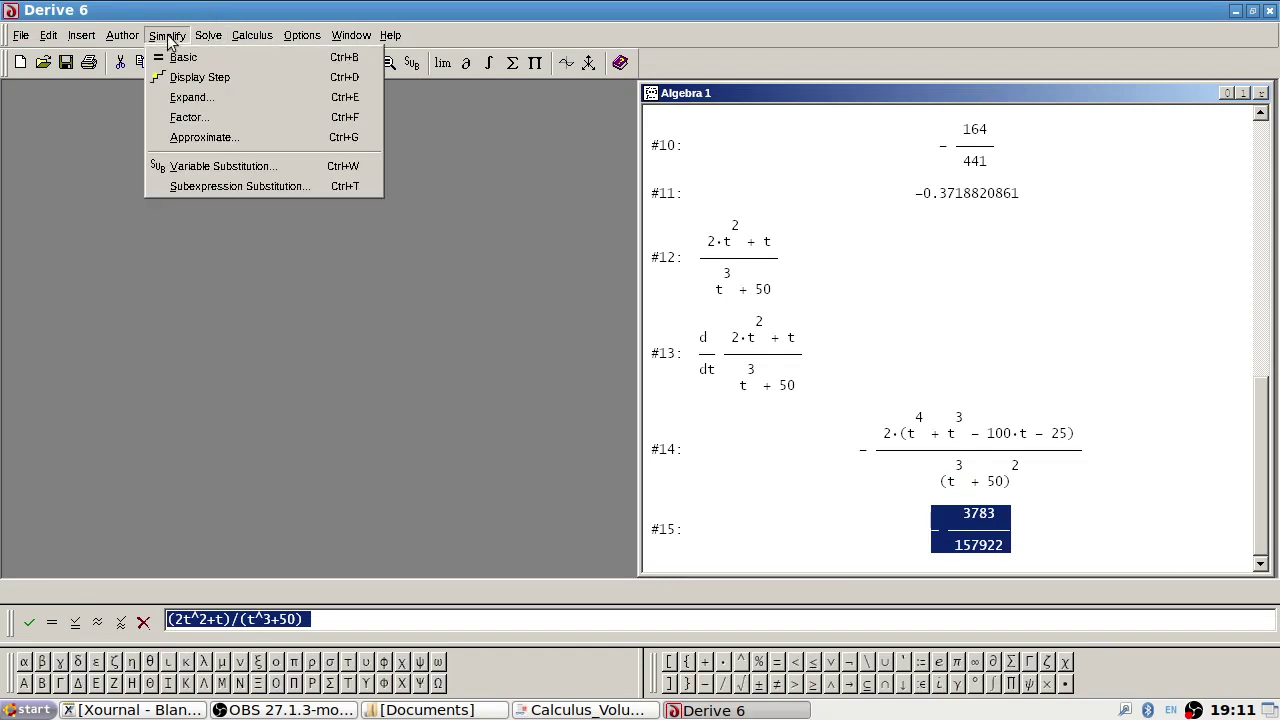
{"action": "left_click", "coordinate": [211, 137]}
{"action": "left_click", "coordinate": [418, 350]}
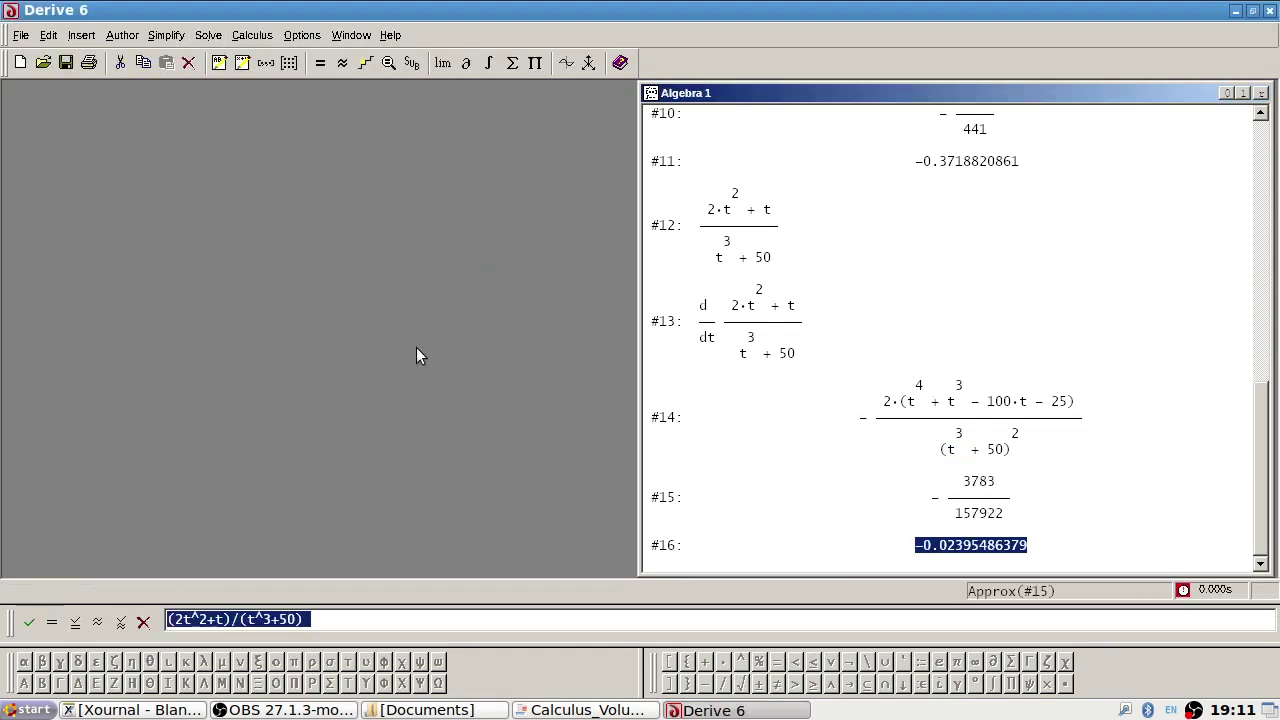
- Substitute t = 12 into #14 and approximate the rate to -0.01343694524
{"action": "left_click", "coordinate": [974, 413]}
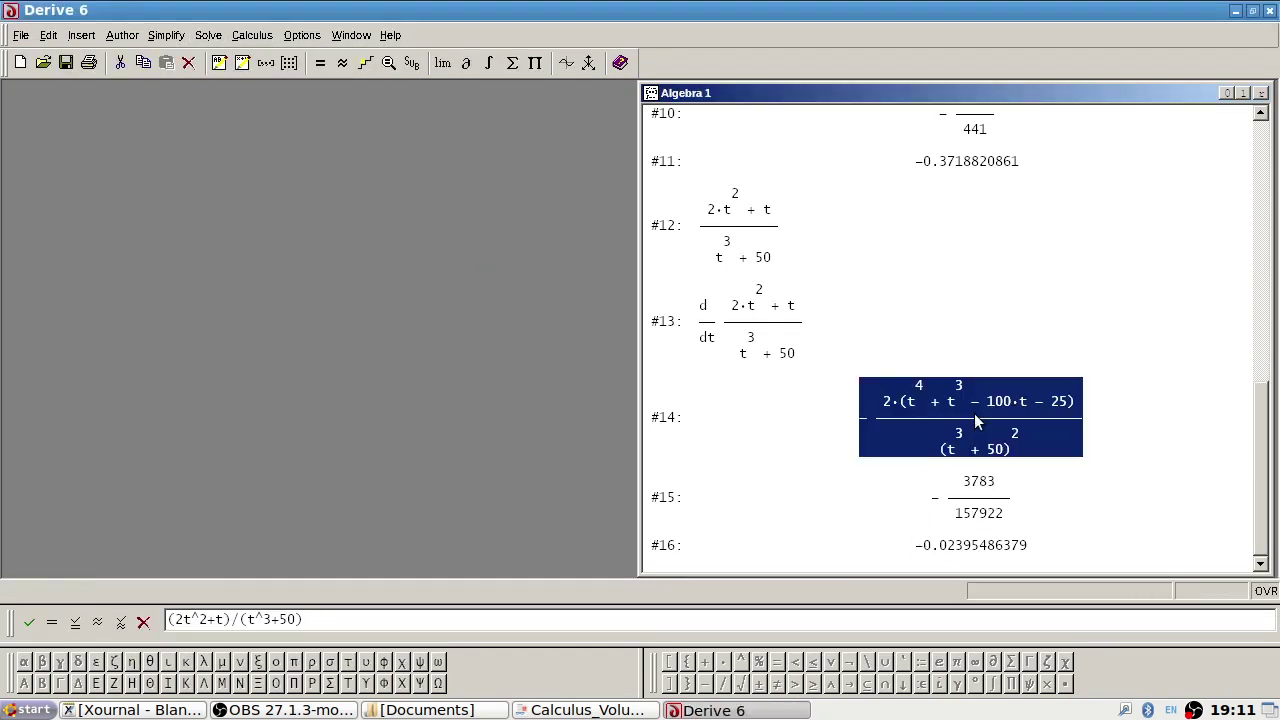
{"action": "left_click", "coordinate": [414, 72]}
{"action": "type", "text": "12"}
{"action": "left_click", "coordinate": [481, 381]}
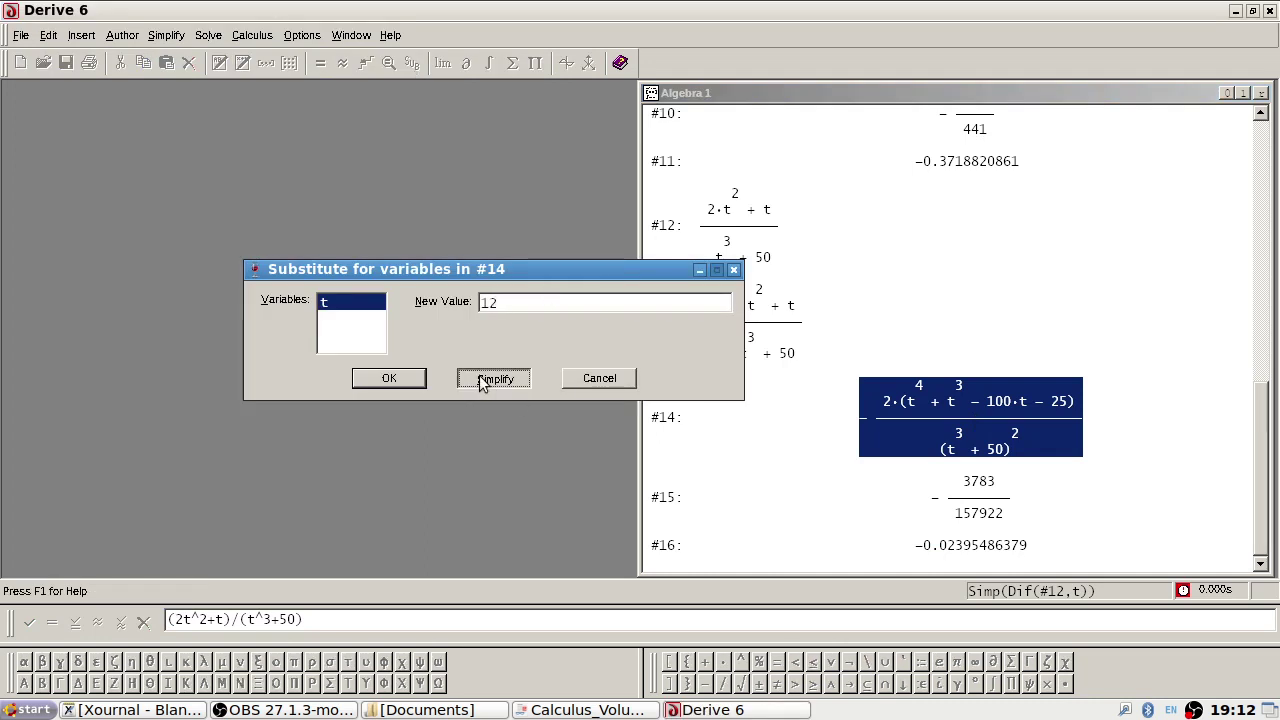
{"action": "left_click", "coordinate": [166, 35]}
{"action": "left_click", "coordinate": [200, 137]}
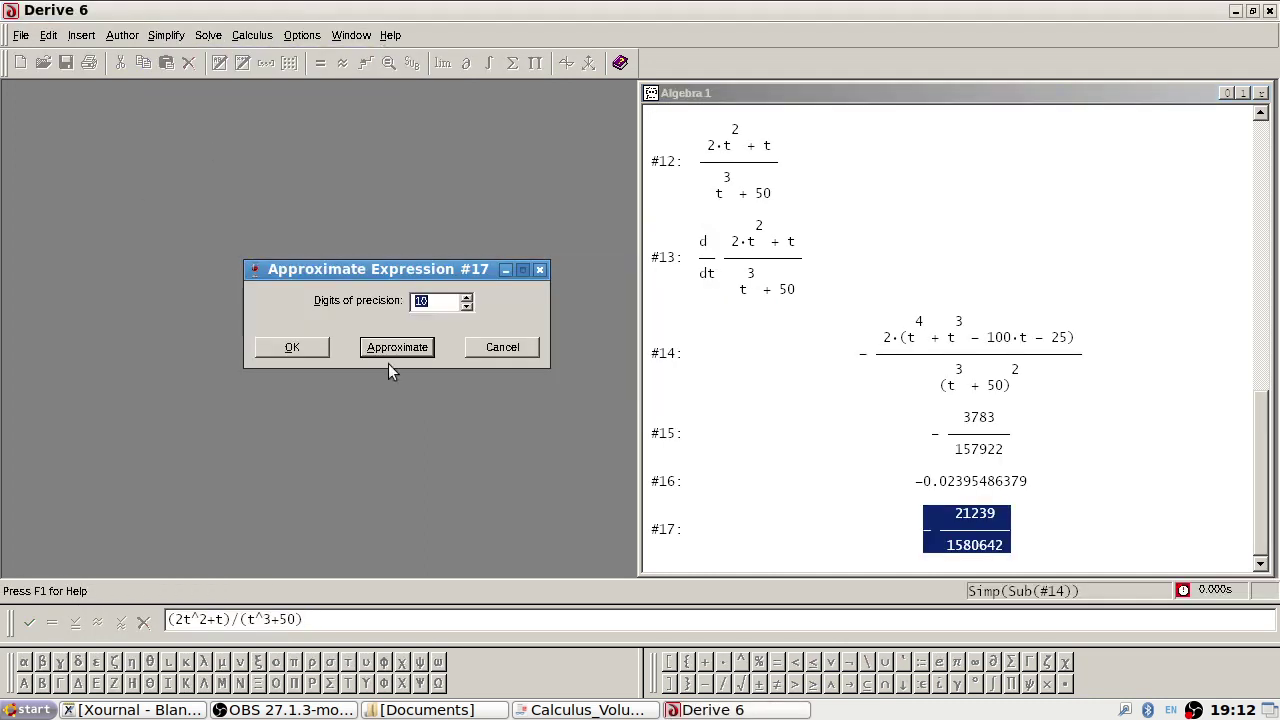
{"action": "left_click", "coordinate": [396, 348]}
- Substitute t = 24 into #14 and approximate the rate to -0.003565679118
{"action": "key", "text": "alt+Tab"}
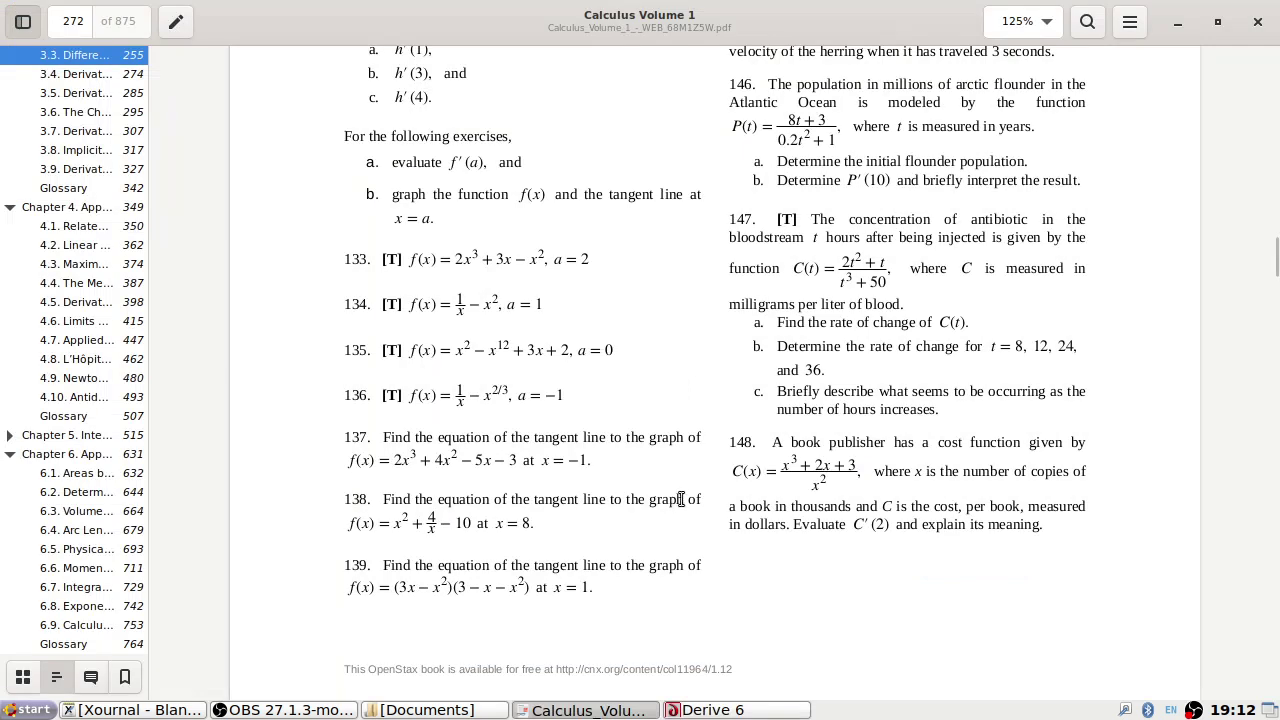
{"action": "key", "text": "alt+Tab"}
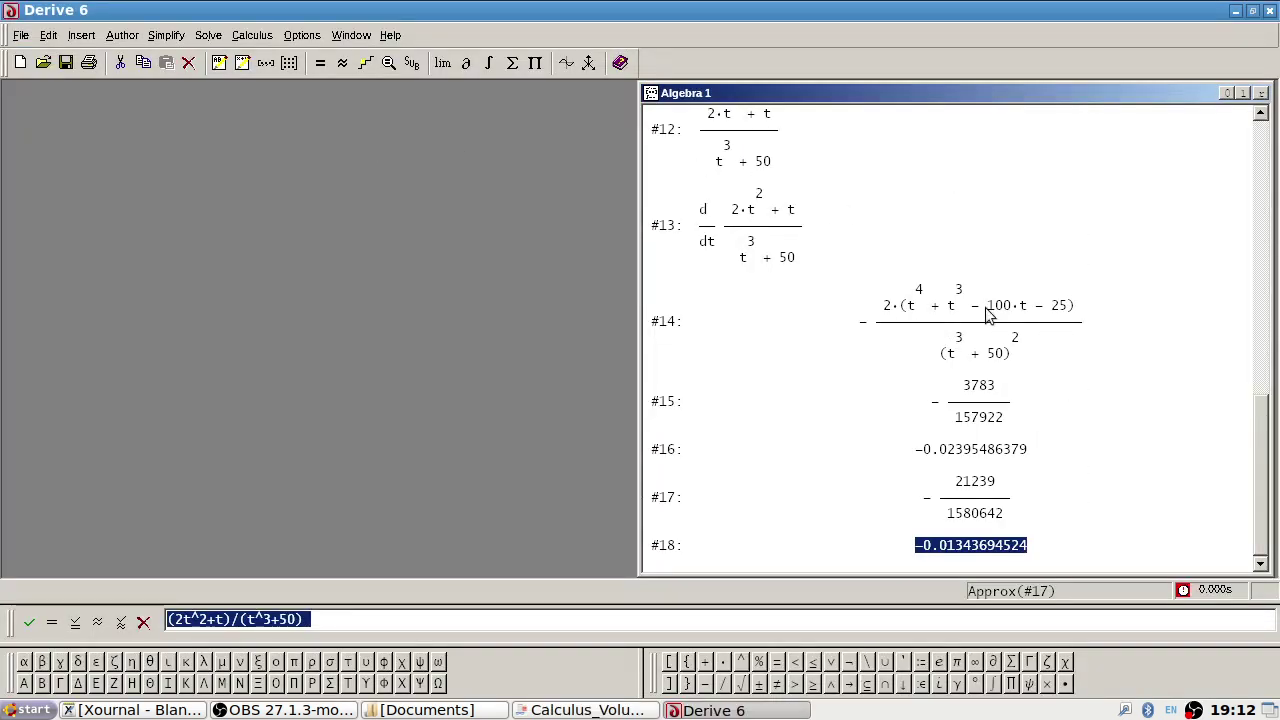
{"action": "key", "text": "Up"}
{"action": "key", "text": "Up"}
{"action": "key", "text": "Up"}
{"action": "key", "text": "Up"}
{"action": "left_click", "coordinate": [415, 66]}
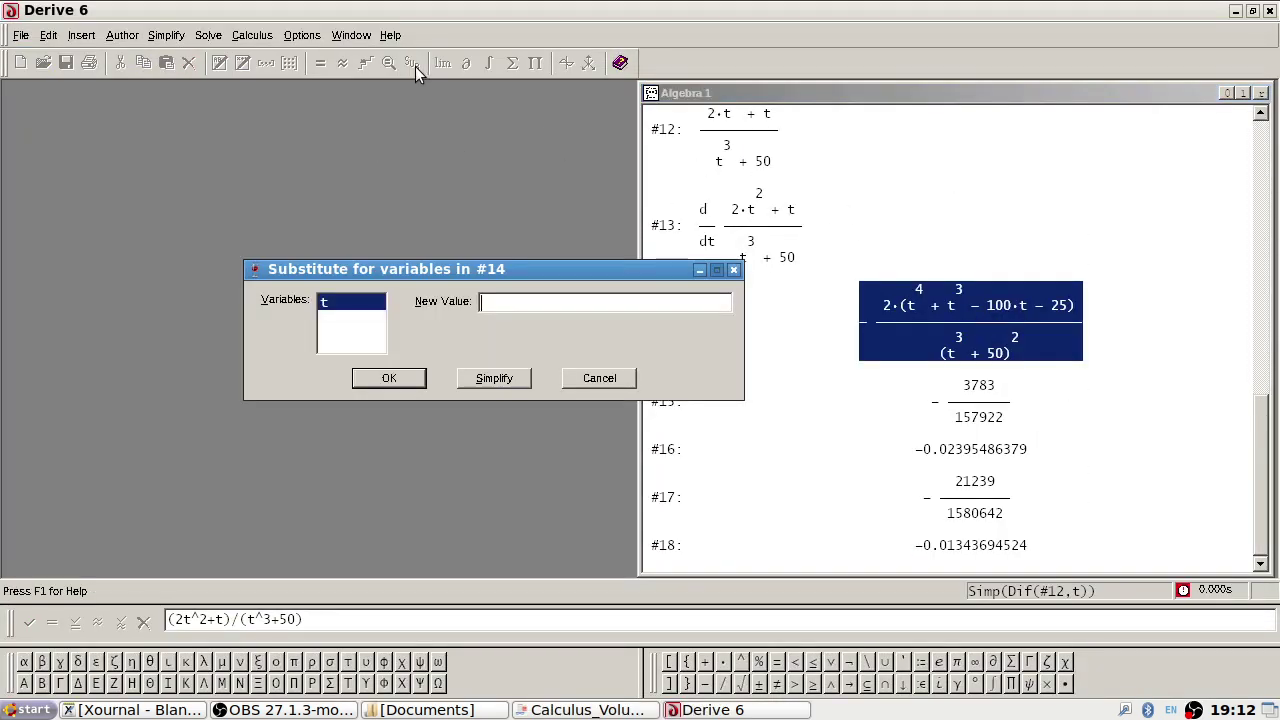
{"action": "type", "text": "24"}
{"action": "left_click", "coordinate": [494, 377]}
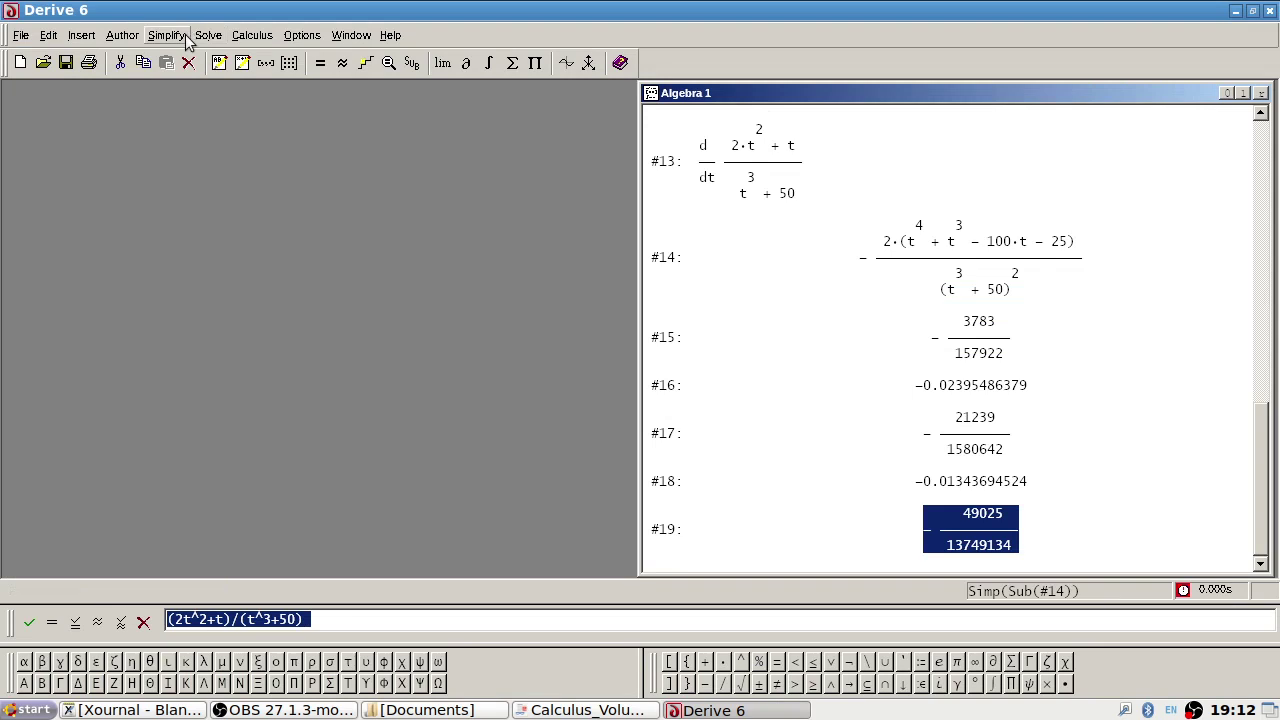
{"action": "left_click", "coordinate": [250, 36]}
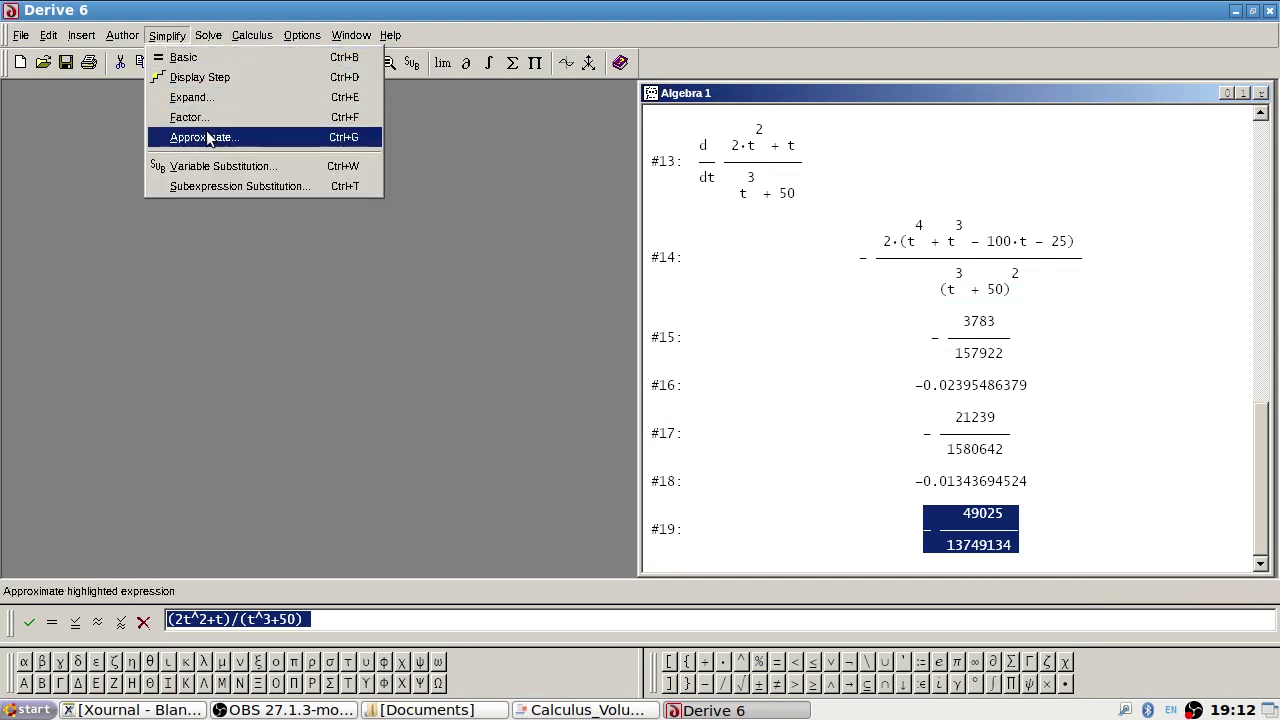
{"action": "left_click", "coordinate": [207, 138]}
{"action": "left_click", "coordinate": [404, 350]}
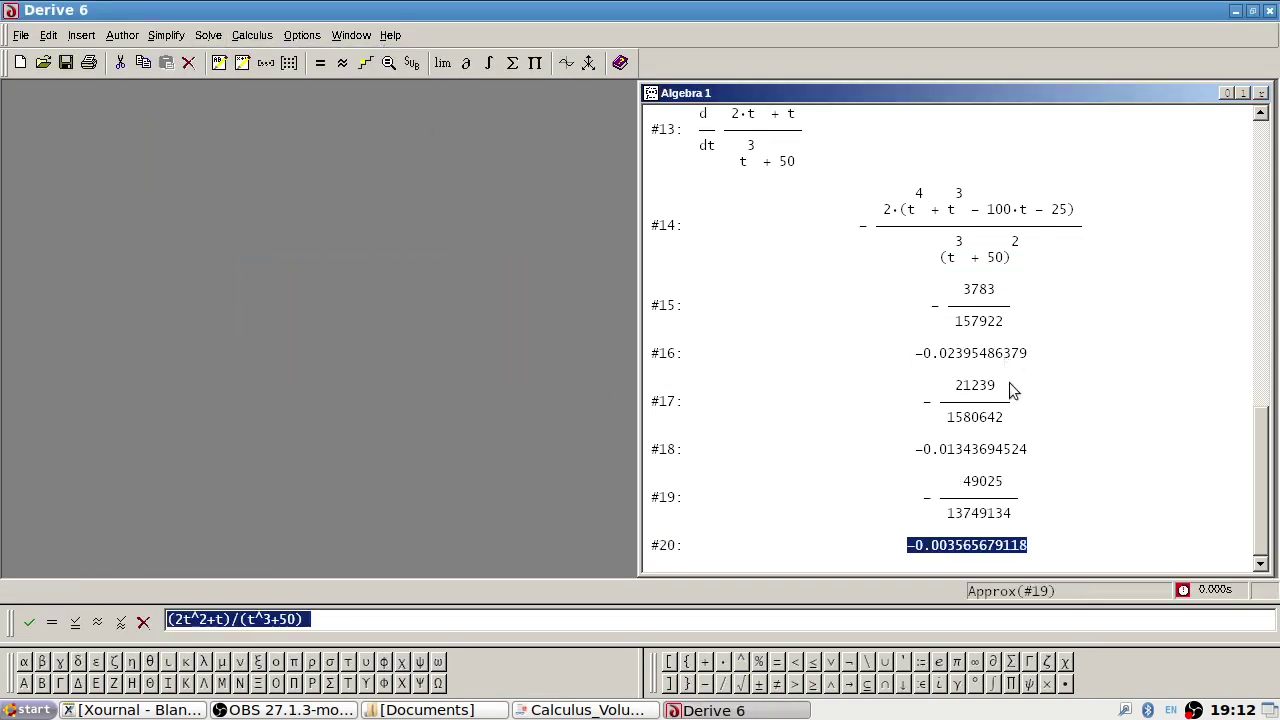
- Substitute t = 36 into #14 and approximate the rate to -0.001579359284
{"action": "left_click", "coordinate": [985, 240]}
{"action": "left_click", "coordinate": [411, 63]}
{"action": "type", "text": "36"}
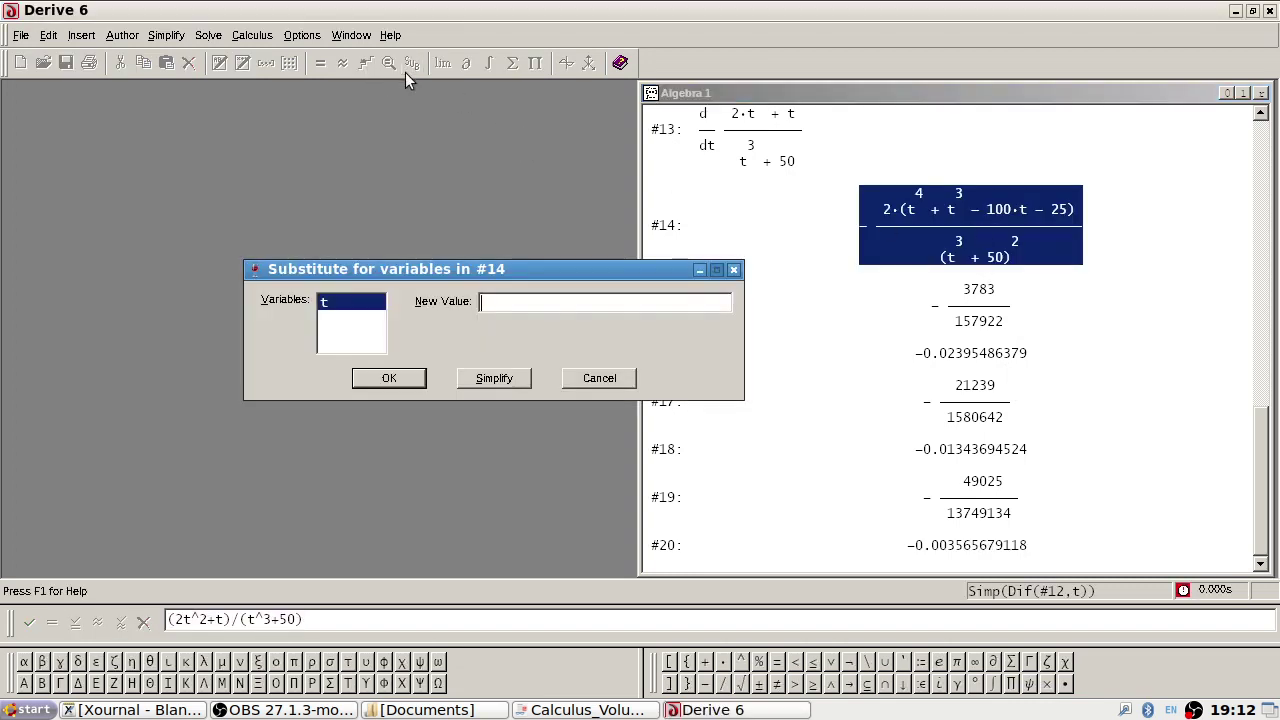
{"action": "left_click", "coordinate": [494, 378]}
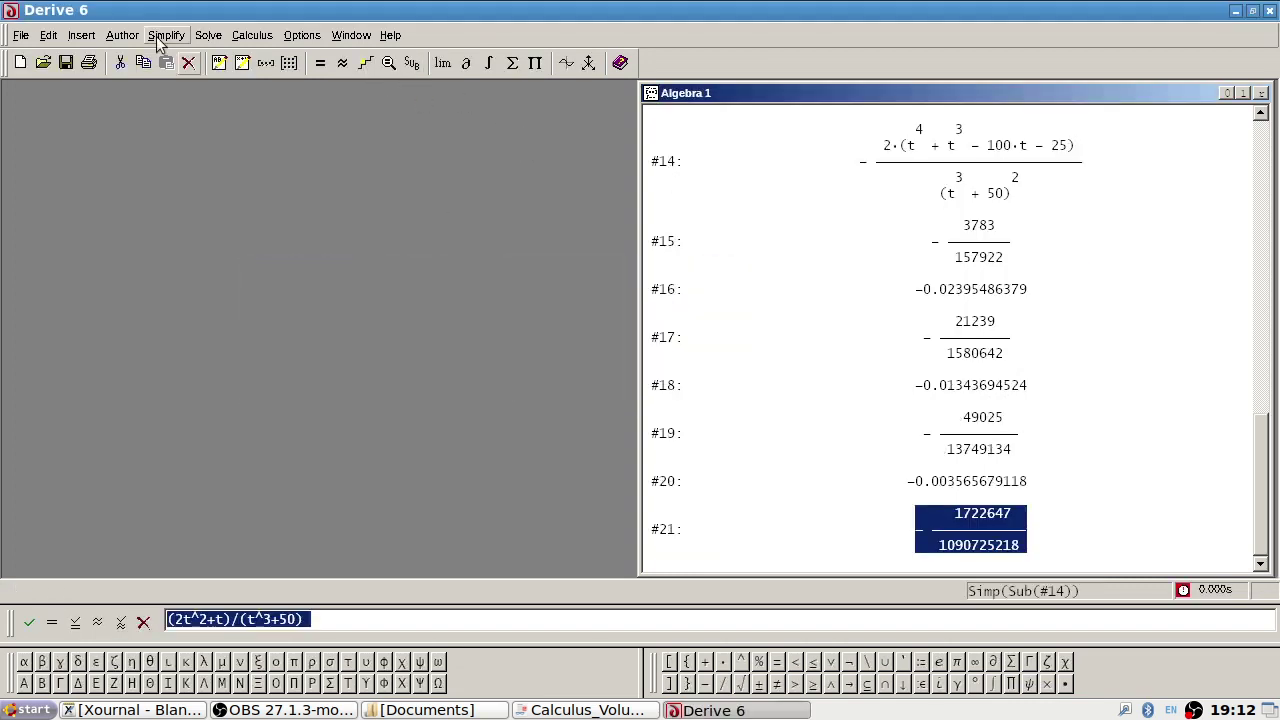
{"action": "left_click", "coordinate": [167, 35]}
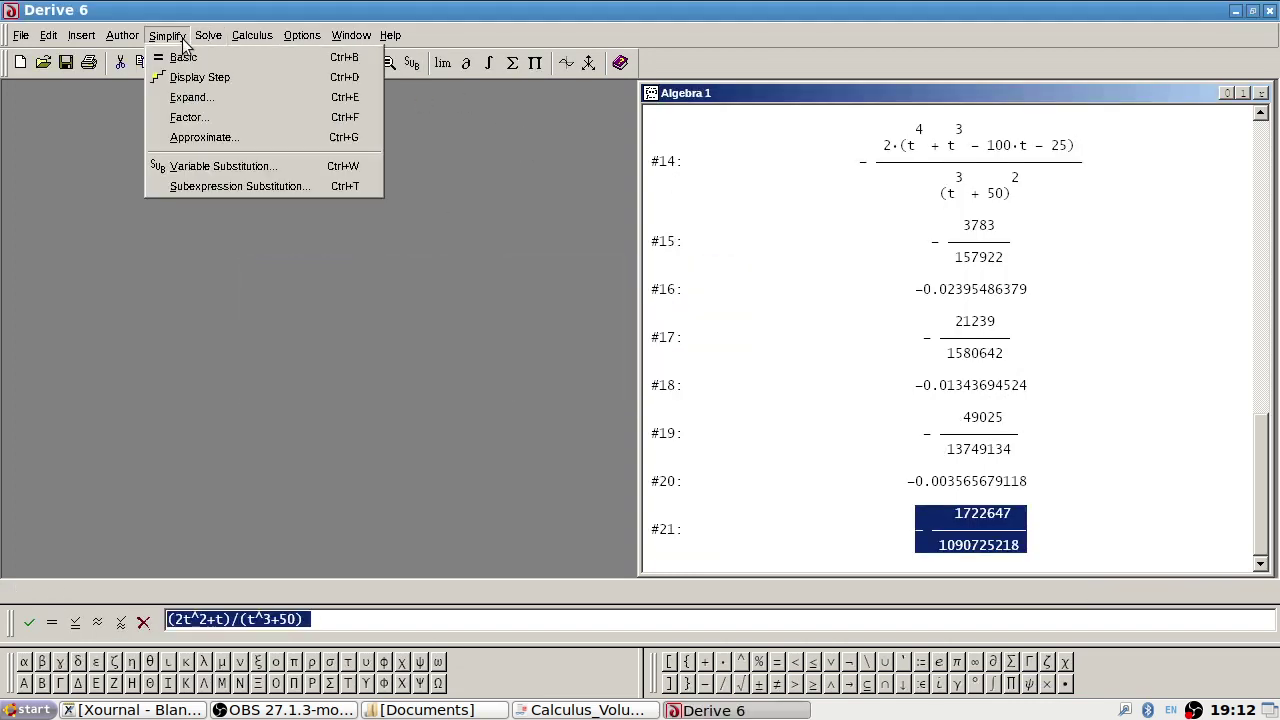
{"action": "left_click", "coordinate": [214, 136]}
{"action": "left_click", "coordinate": [420, 348]}
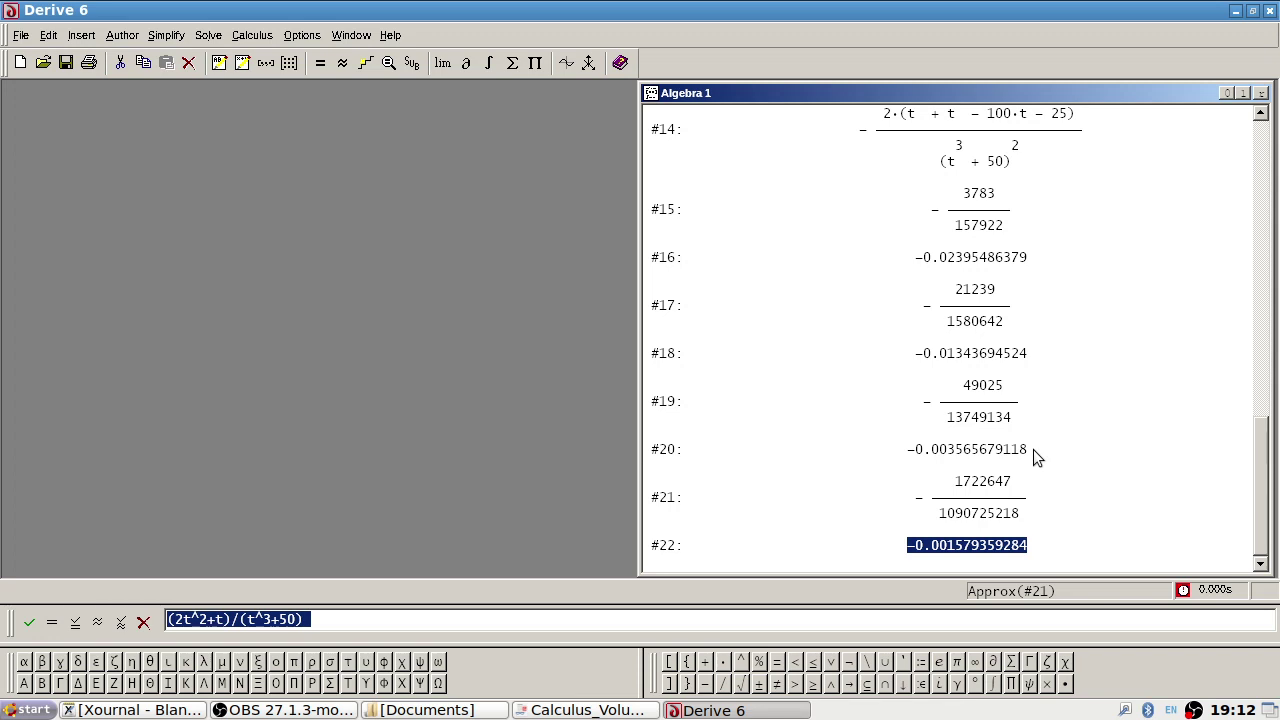
{"action": "key", "text": "alt+Tab"}
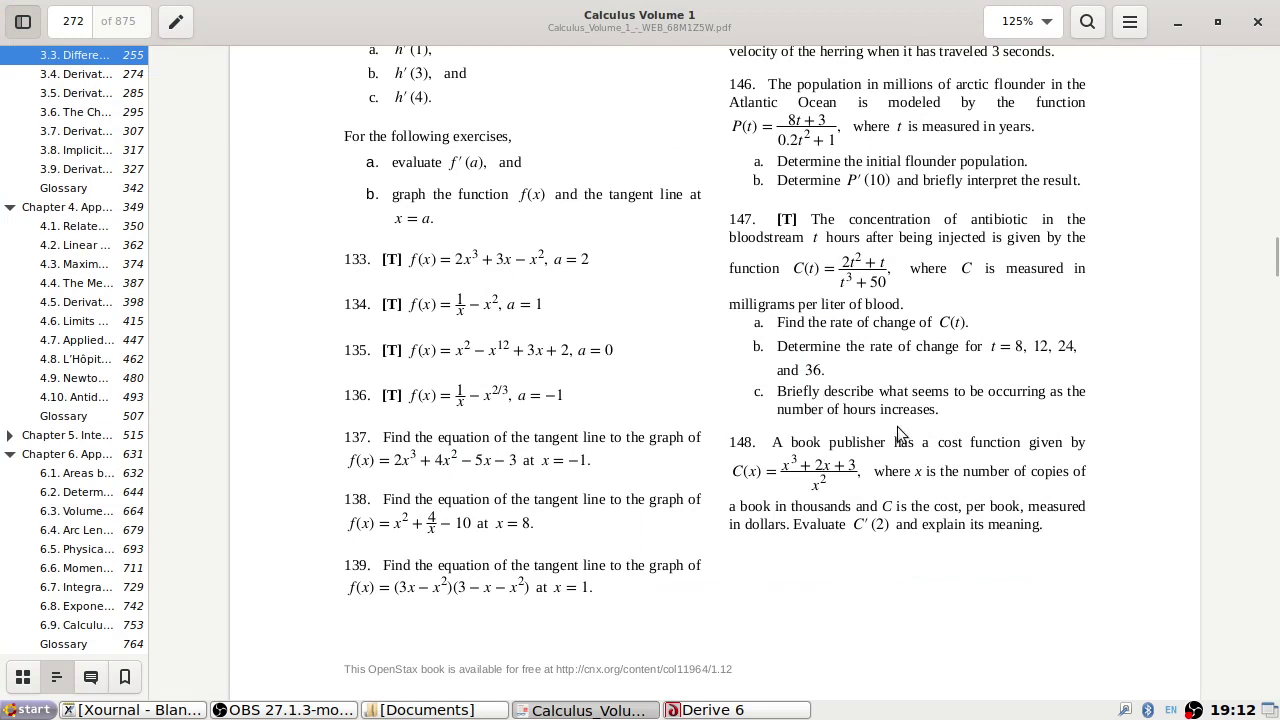
{"action": "key", "text": "alt+Tab"}
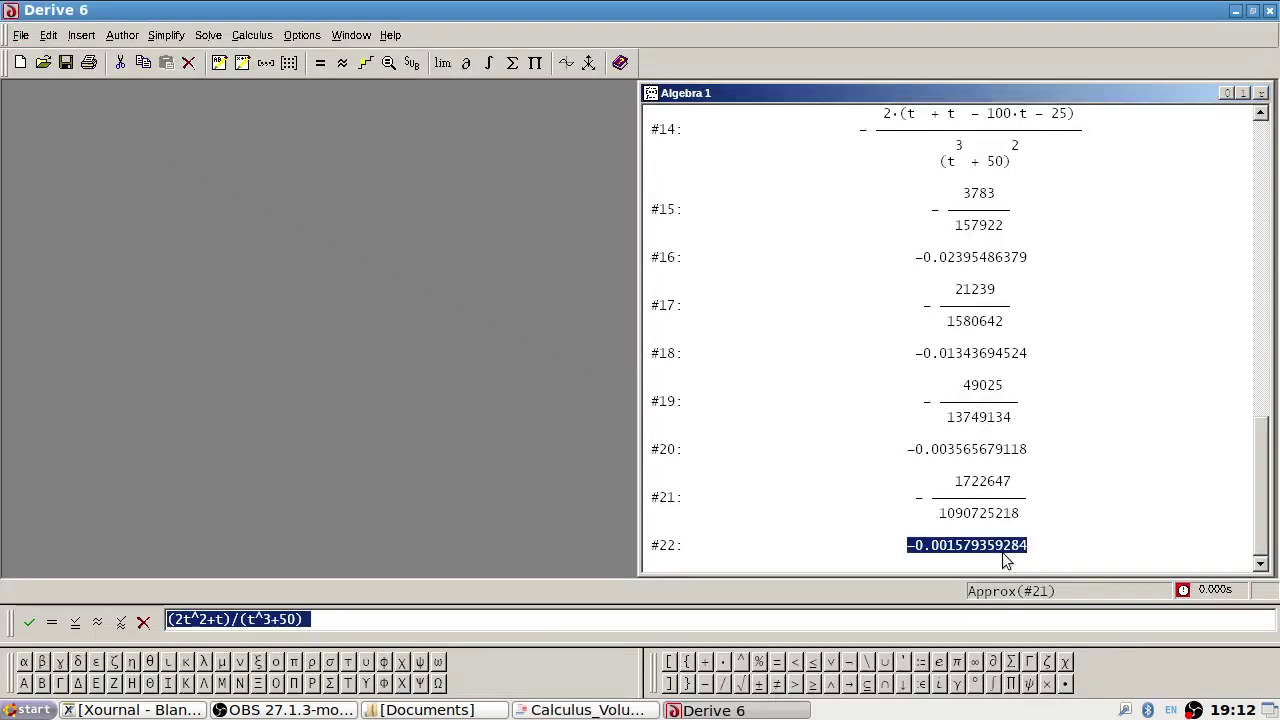
{"action": "left_click", "coordinate": [978, 458]}
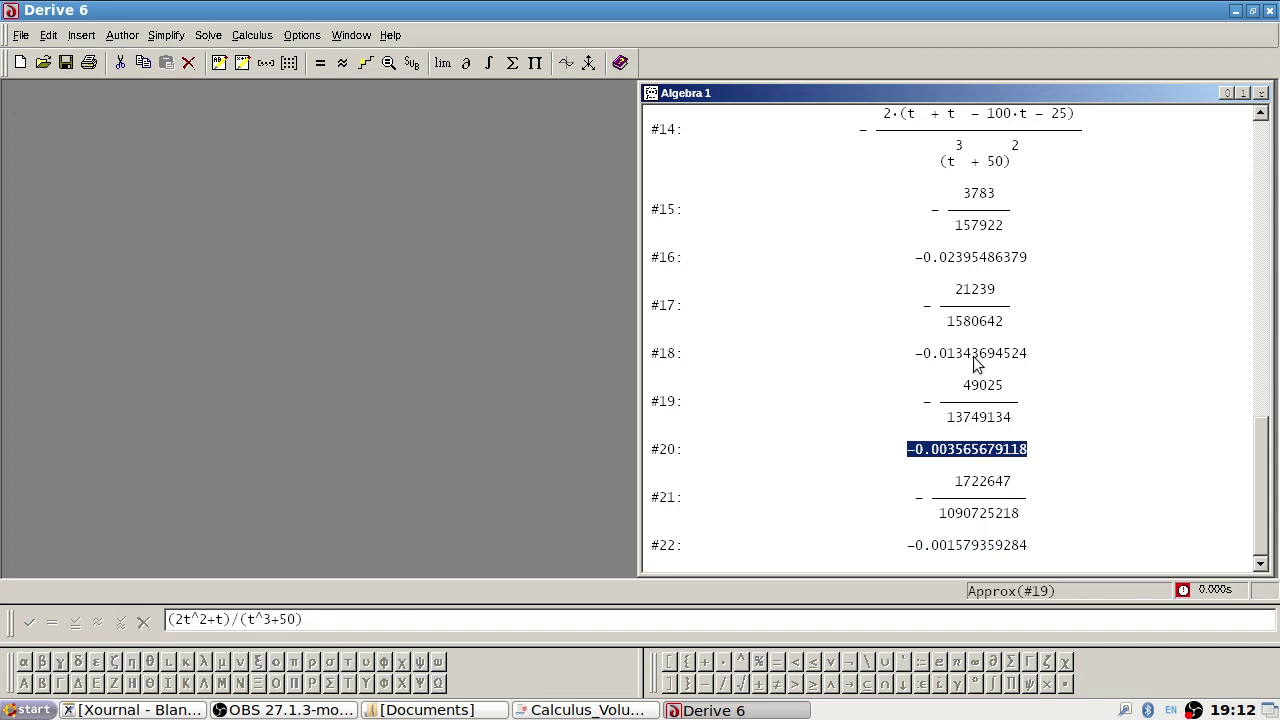
{"action": "left_click", "coordinate": [980, 259]}
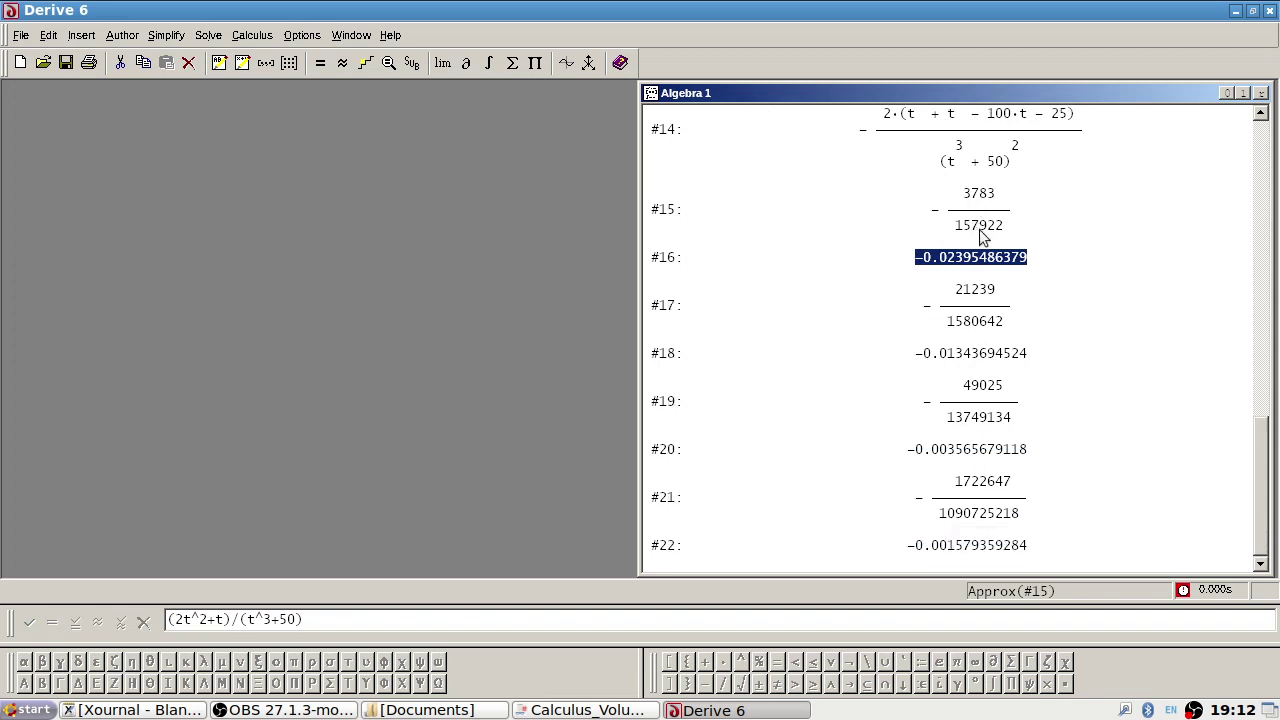
{"action": "left_click", "coordinate": [1010, 357]}
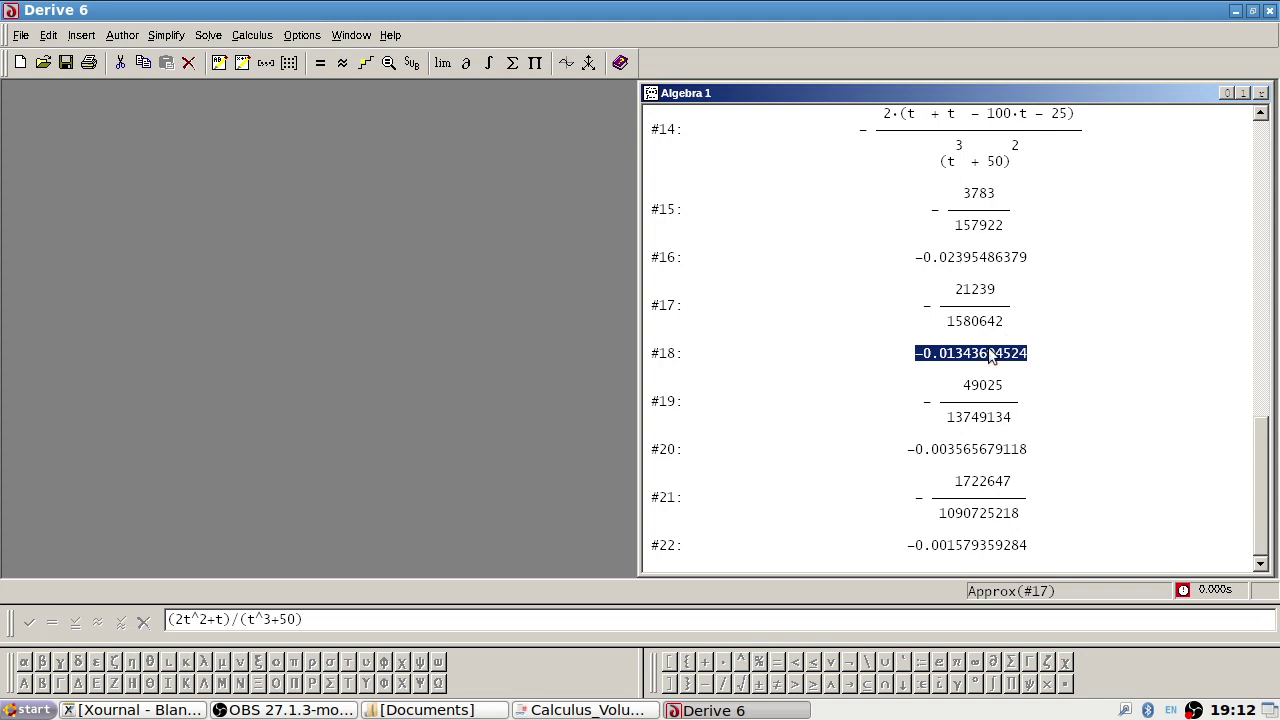
{"action": "left_click", "coordinate": [984, 462]}
{"action": "left_click", "coordinate": [968, 357]}
- Scroll the textbook PDF to exercise 148, the cost function C(x) = (x^3+2x+3)/x^2
{"action": "key", "text": "alt+Tab"}
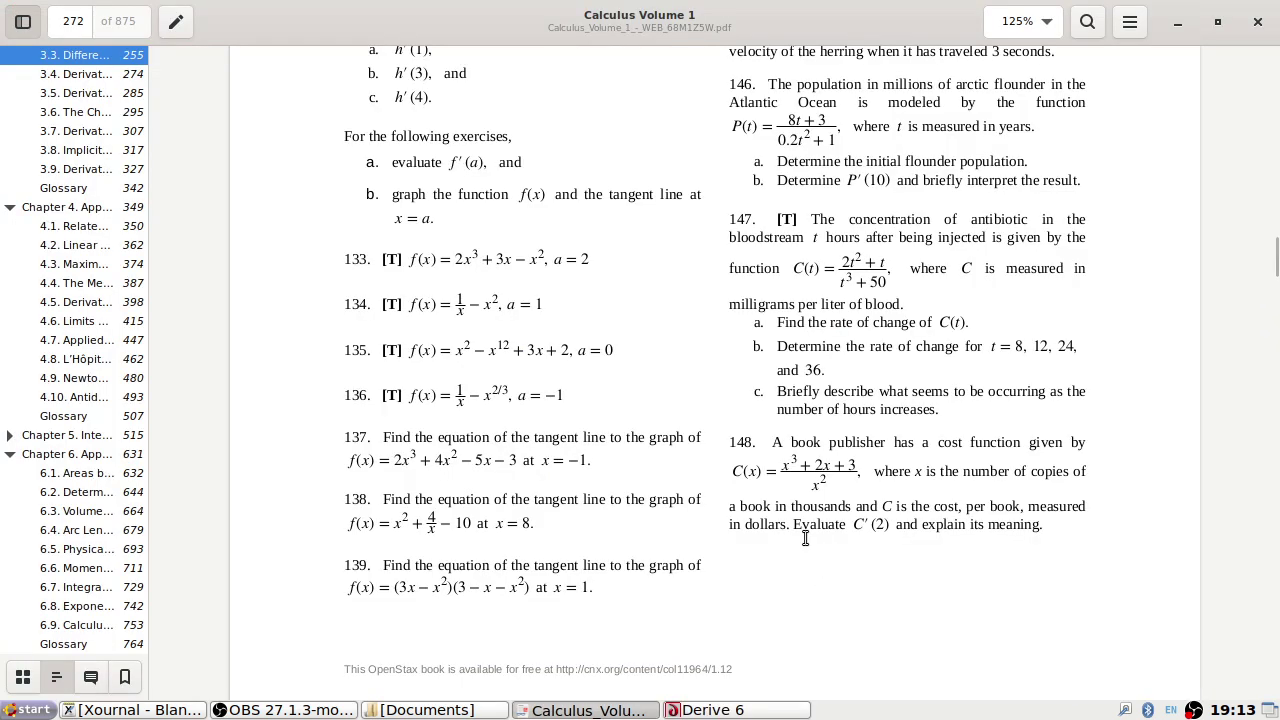
{"action": "scroll", "coordinate": [846, 442], "scroll_direction": "up", "scroll_amount": 1}
{"action": "scroll", "coordinate": [846, 442], "scroll_direction": "down", "scroll_amount": 3}
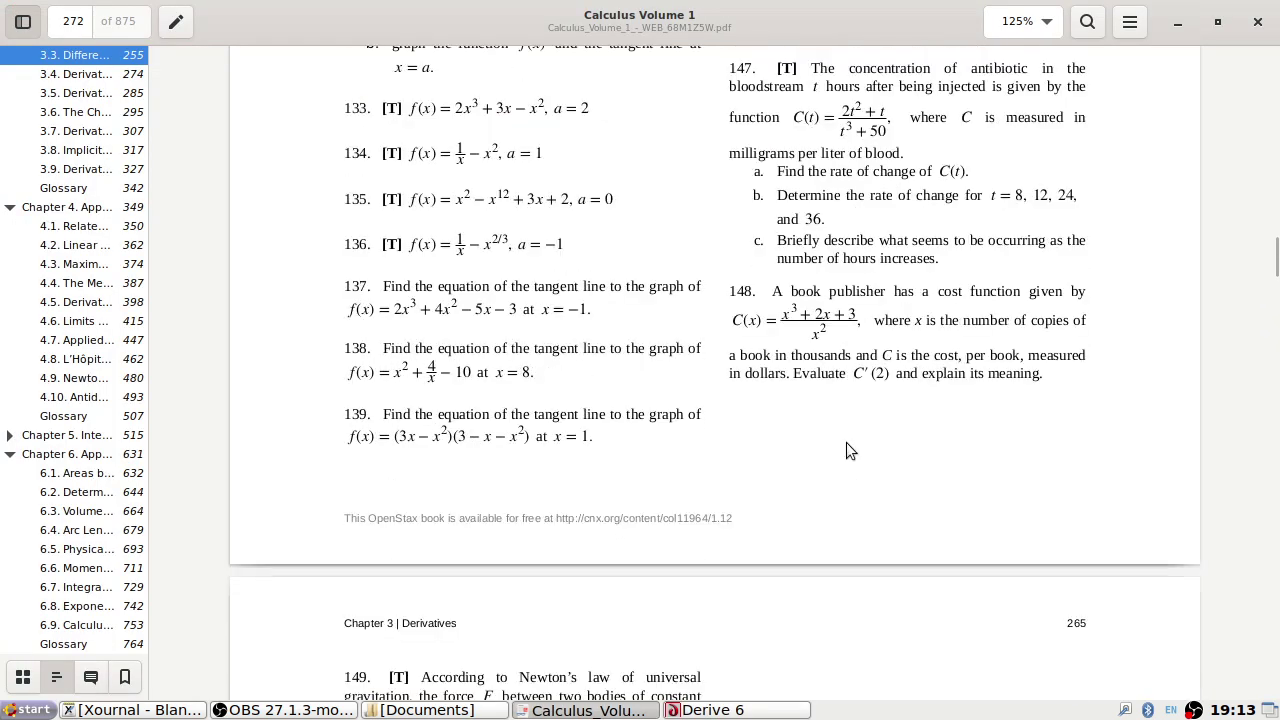
{"action": "scroll", "coordinate": [846, 445], "scroll_direction": "down", "scroll_amount": 5}
{"action": "scroll", "coordinate": [846, 445], "scroll_direction": "up", "scroll_amount": 3}
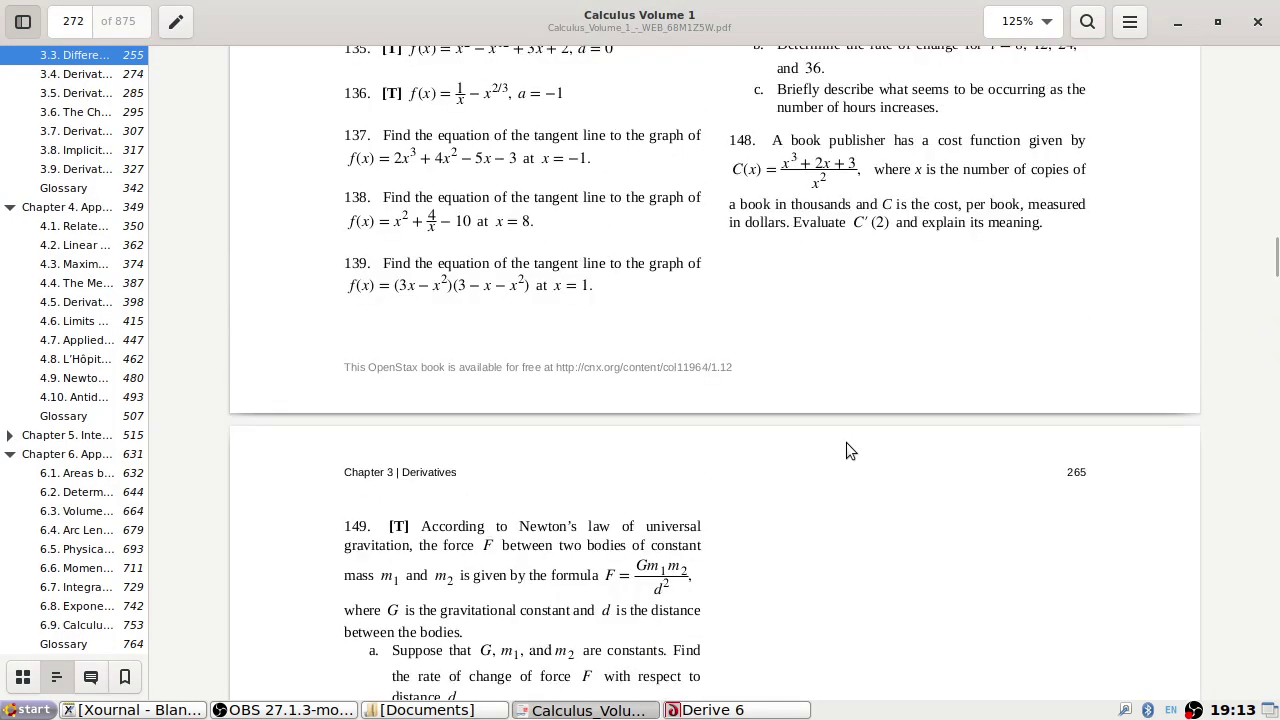
{"action": "scroll", "coordinate": [785, 221], "scroll_direction": "up", "scroll_amount": 3}
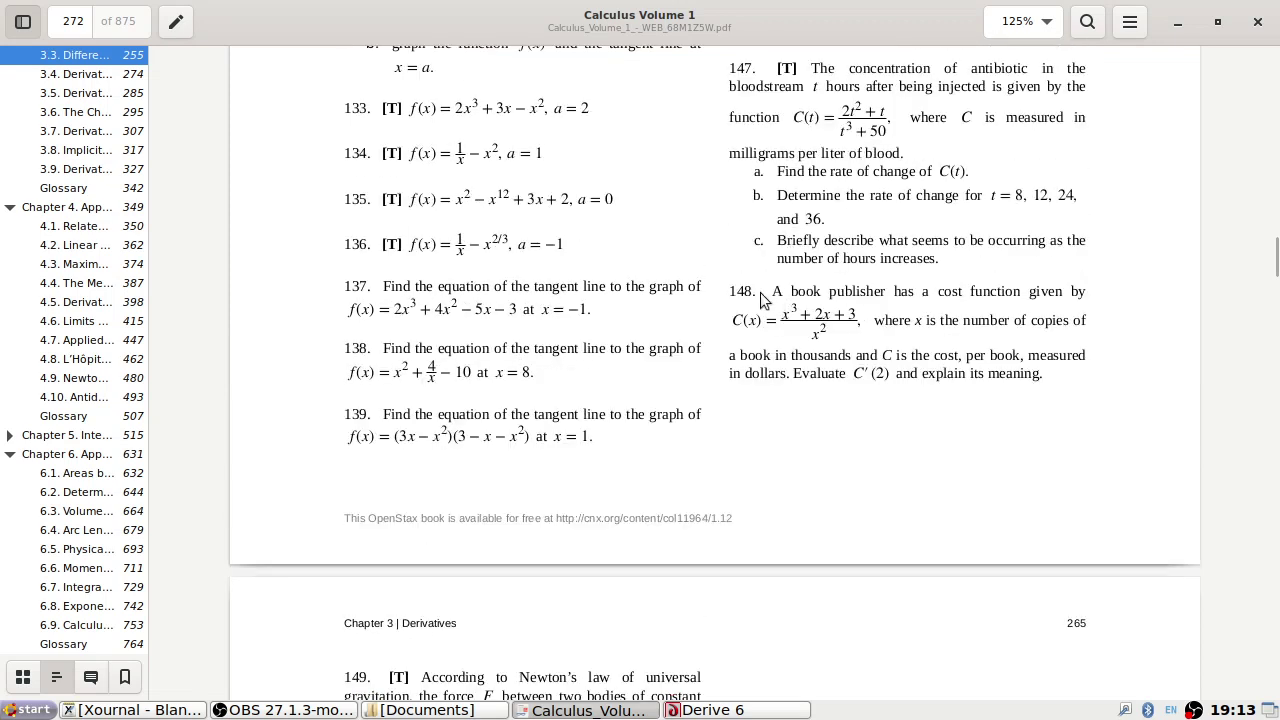
{"action": "scroll", "coordinate": [790, 228], "scroll_direction": "up", "scroll_amount": 10}
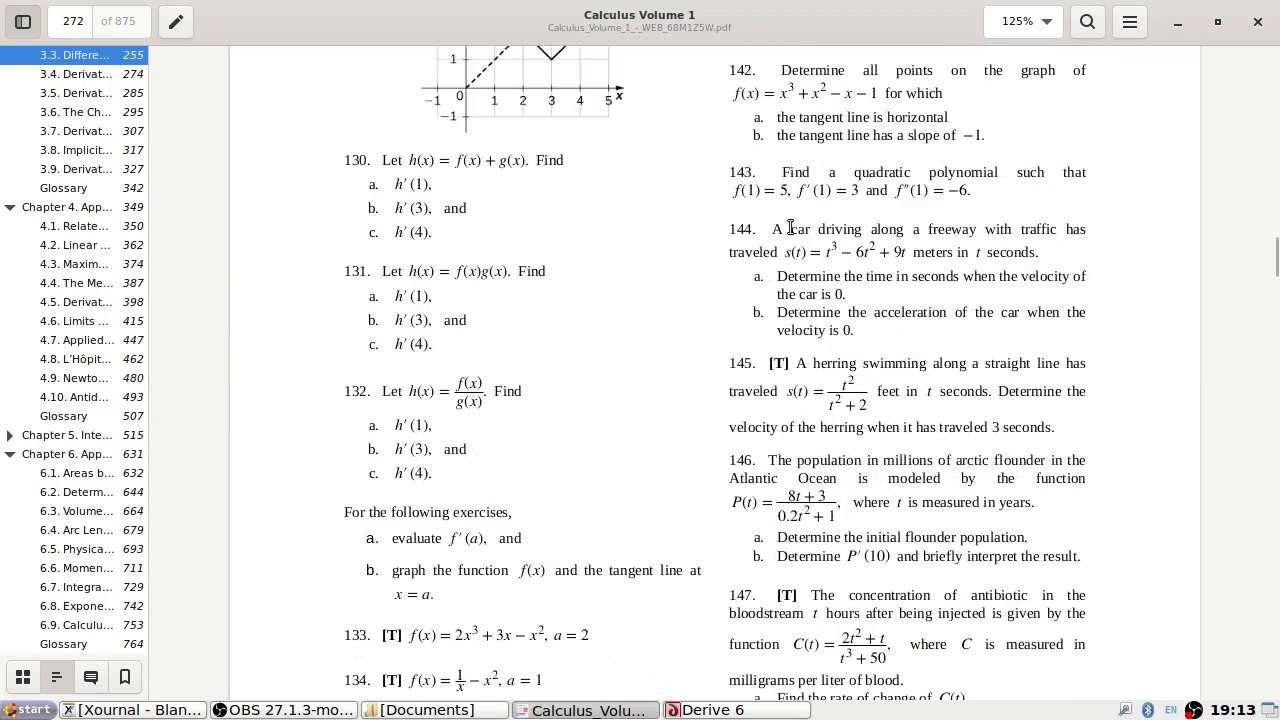
{"action": "scroll", "coordinate": [790, 228], "scroll_direction": "down", "scroll_amount": 10}
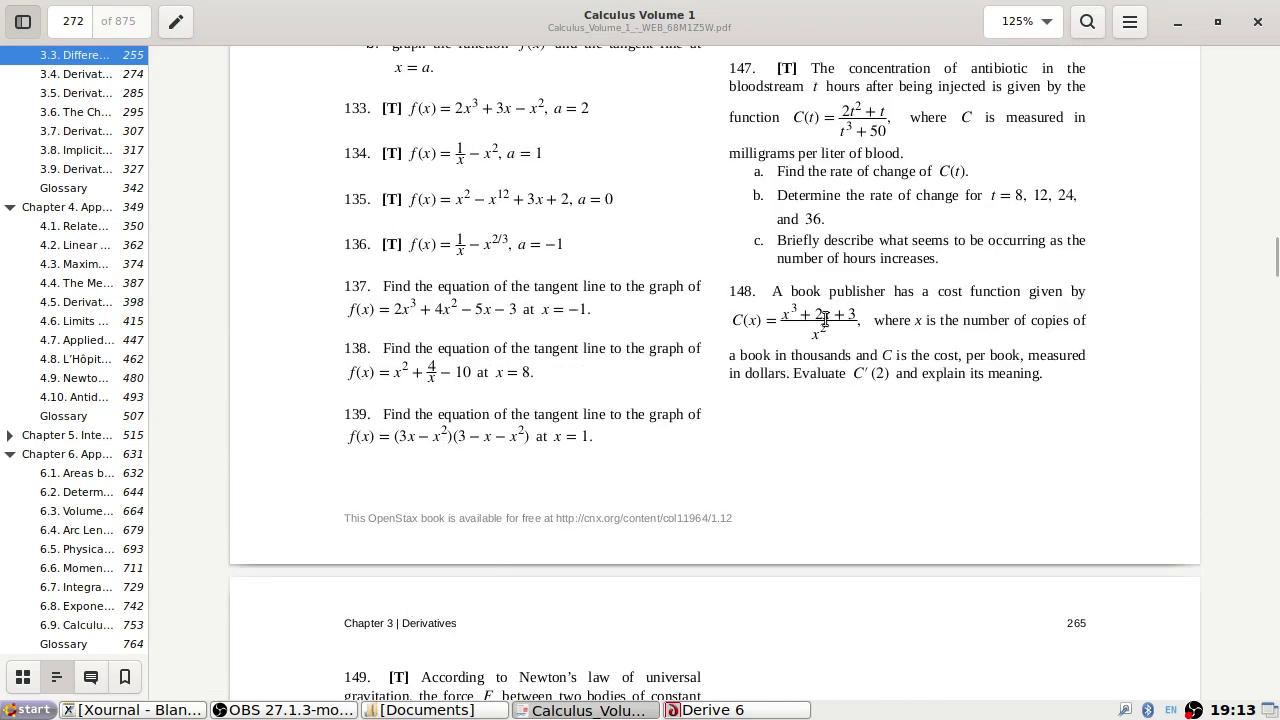
{"action": "scroll", "coordinate": [830, 330], "scroll_direction": "down", "scroll_amount": 1}
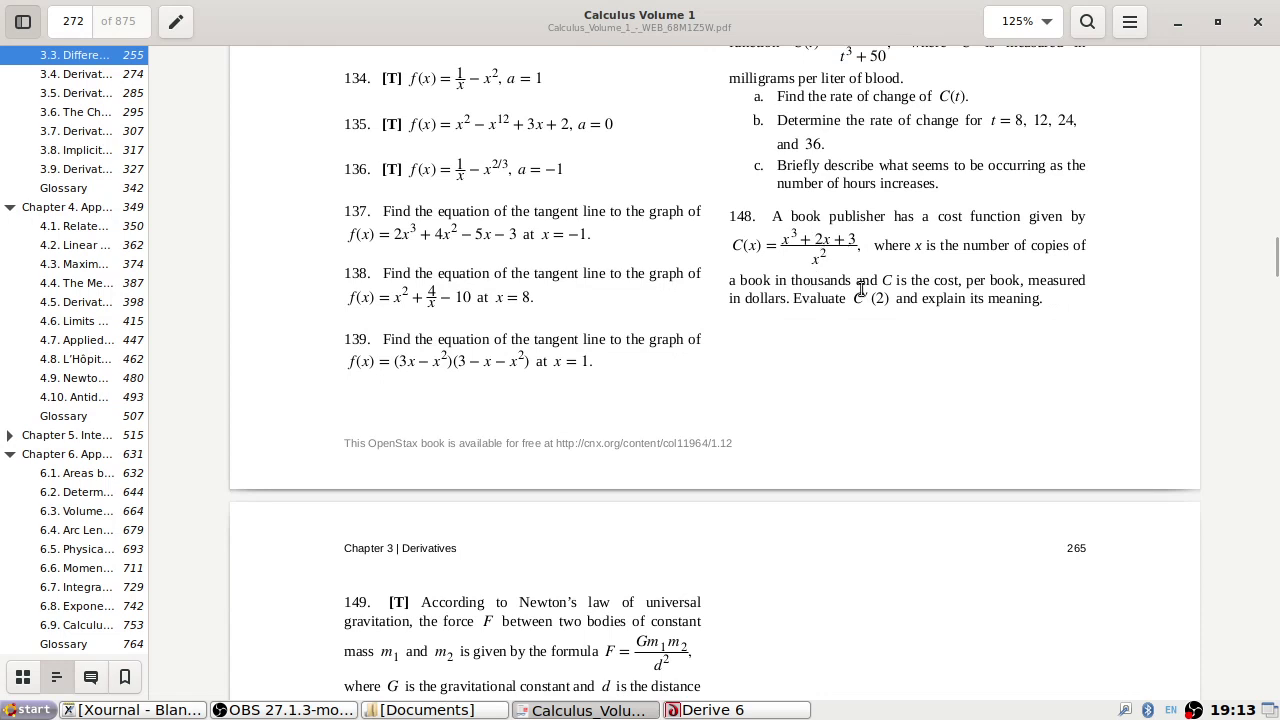
{"action": "scroll", "coordinate": [907, 334], "scroll_direction": "down", "scroll_amount": 2}
{"action": "scroll", "coordinate": [907, 341], "scroll_direction": "up", "scroll_amount": 3}
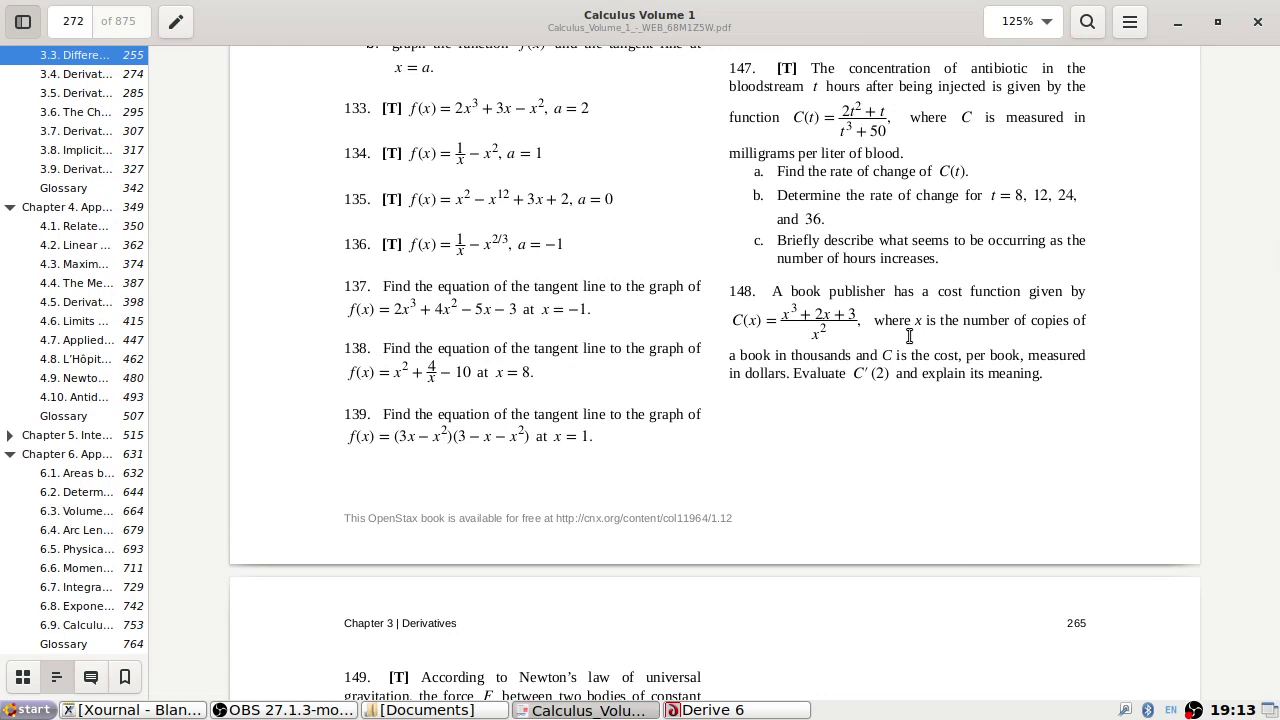
- Take a selection screenshot of the region around problem 148
{"action": "key", "text": "Print"}
{"action": "left_click", "coordinate": [768, 318]}
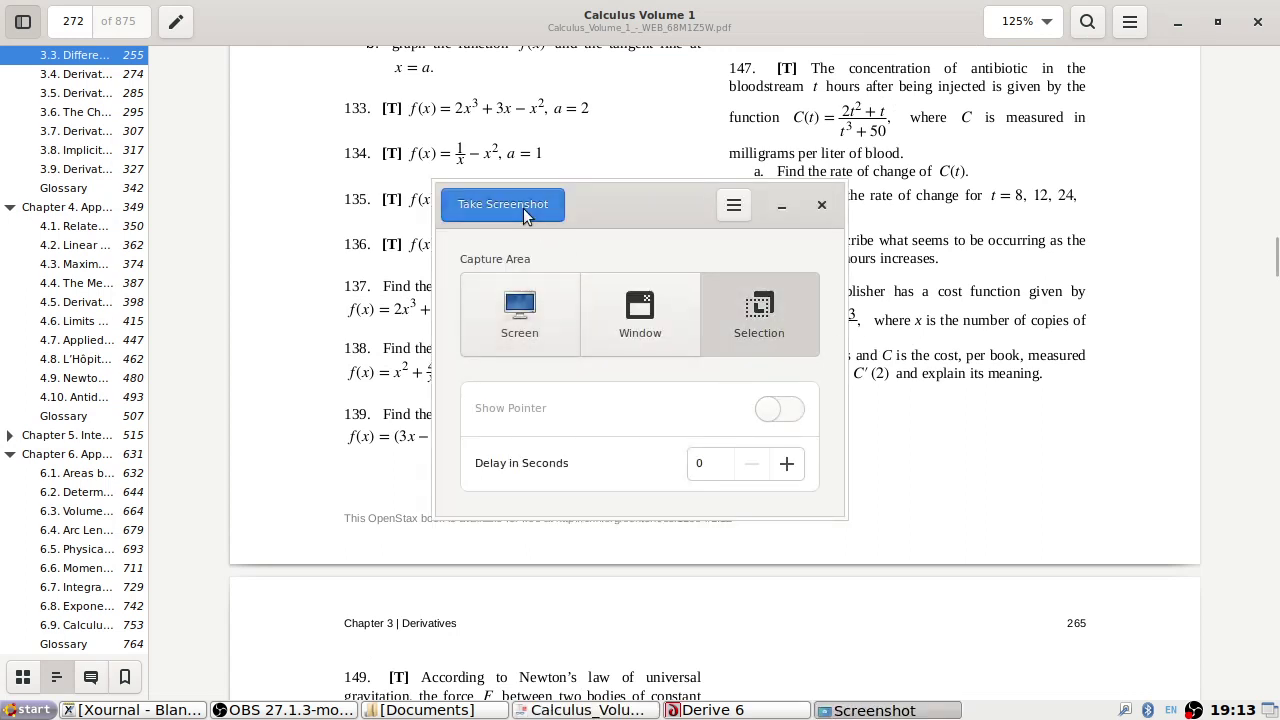
{"action": "left_click", "coordinate": [508, 205]}
{"action": "left_click_drag", "start_coordinate": [730, 291], "coordinate": [1141, 416]}
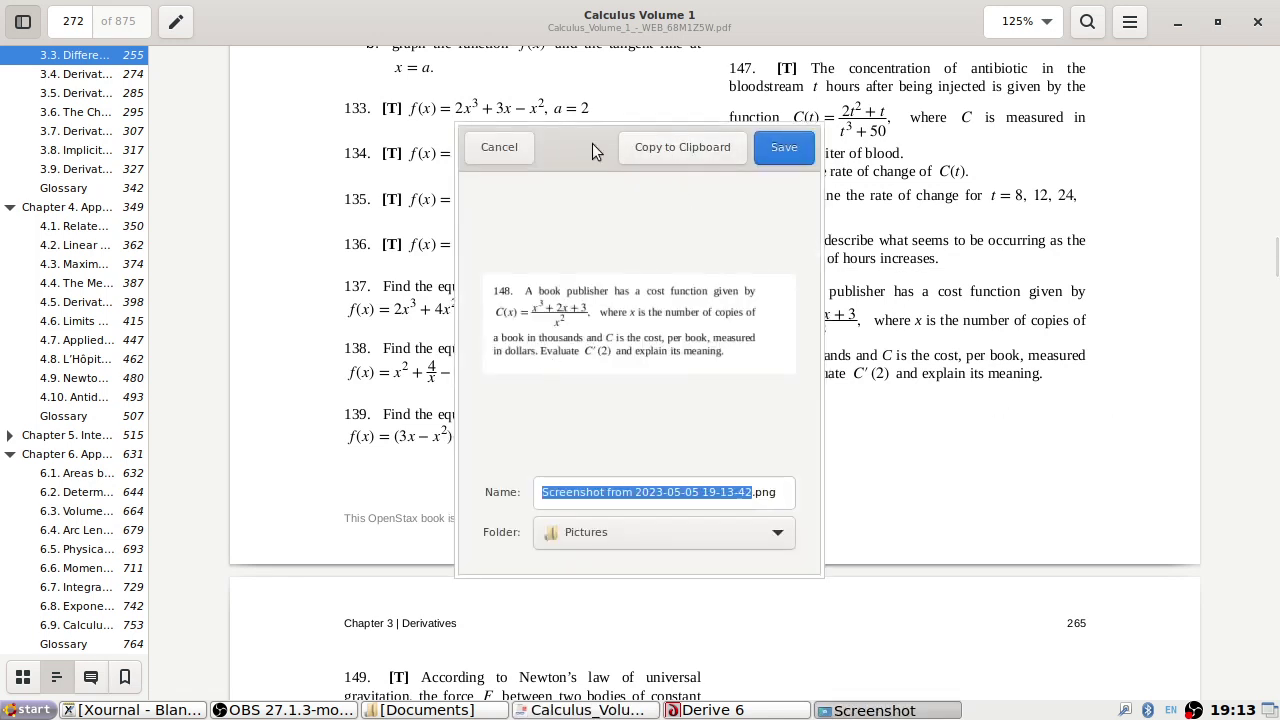
{"action": "left_click", "coordinate": [510, 149]}
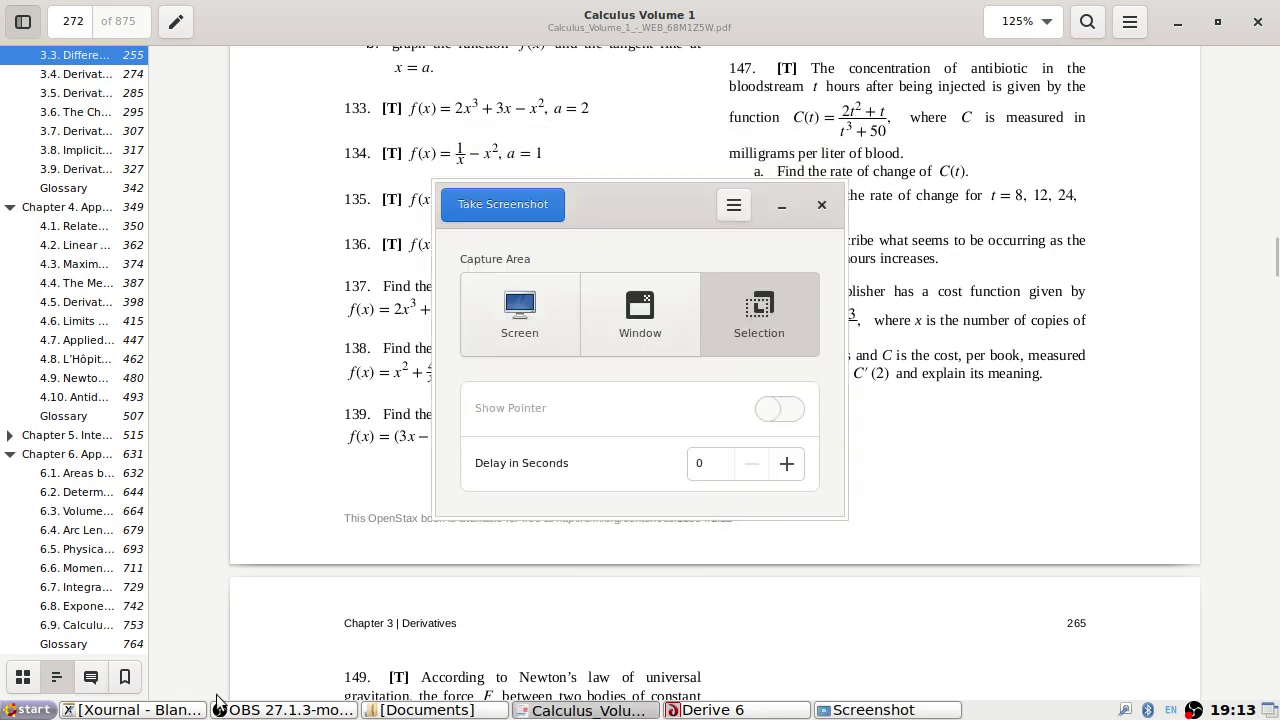
- Paste the problem 148 image into the maximized Xournal page and move it top-left
{"action": "left_click", "coordinate": [124, 711]}
{"action": "key", "text": "ctrl+v"}
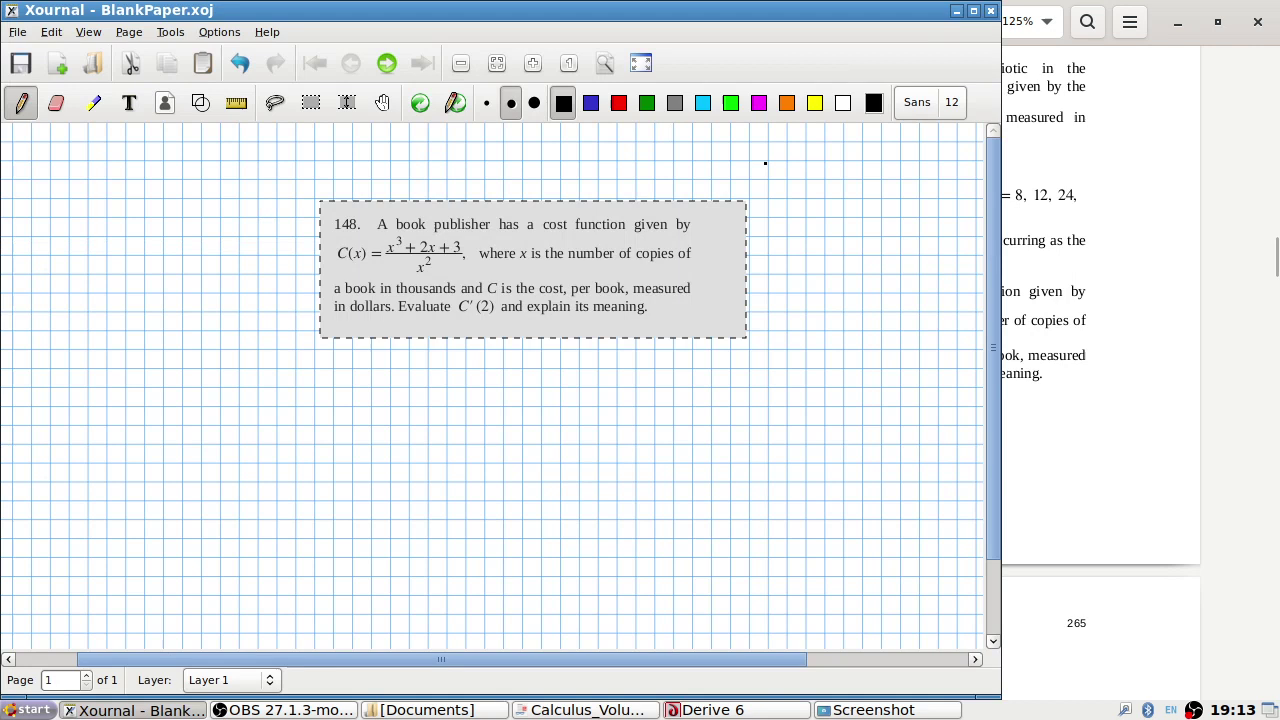
{"action": "left_click", "coordinate": [974, 12]}
{"action": "left_click_drag", "start_coordinate": [523, 253], "coordinate": [157, 200]}
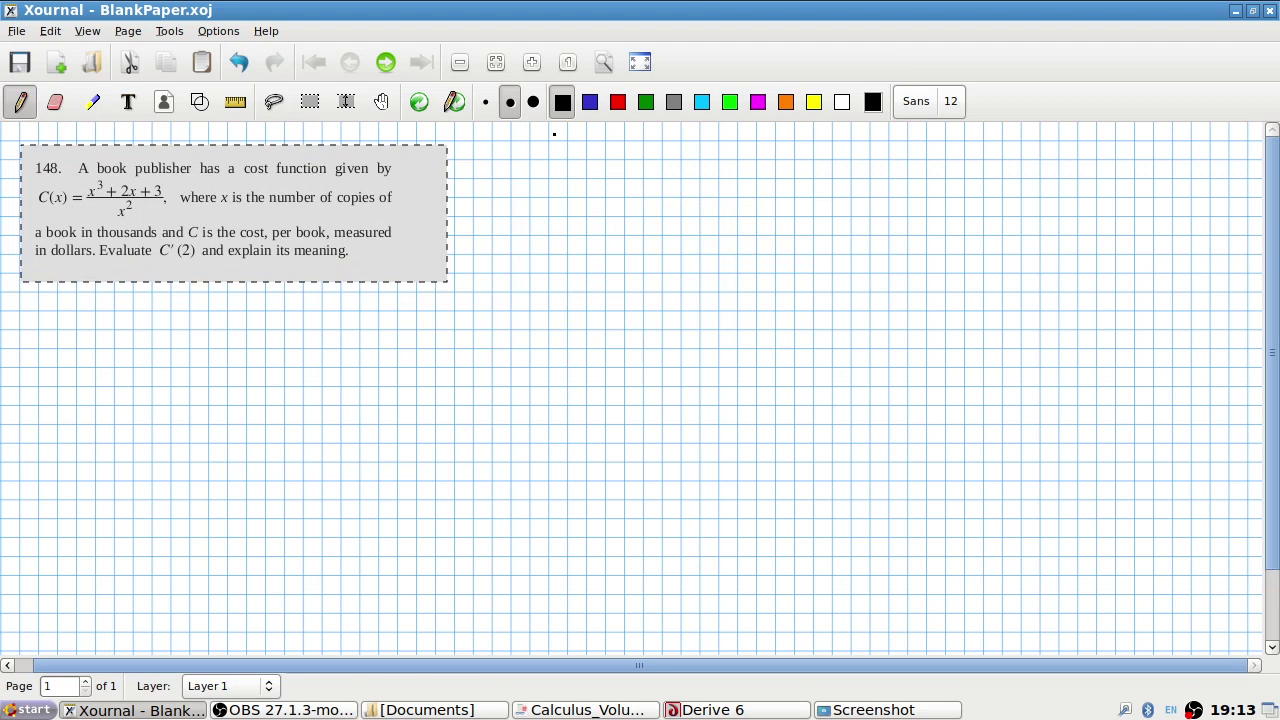
{"action": "left_click", "coordinate": [20, 101]}
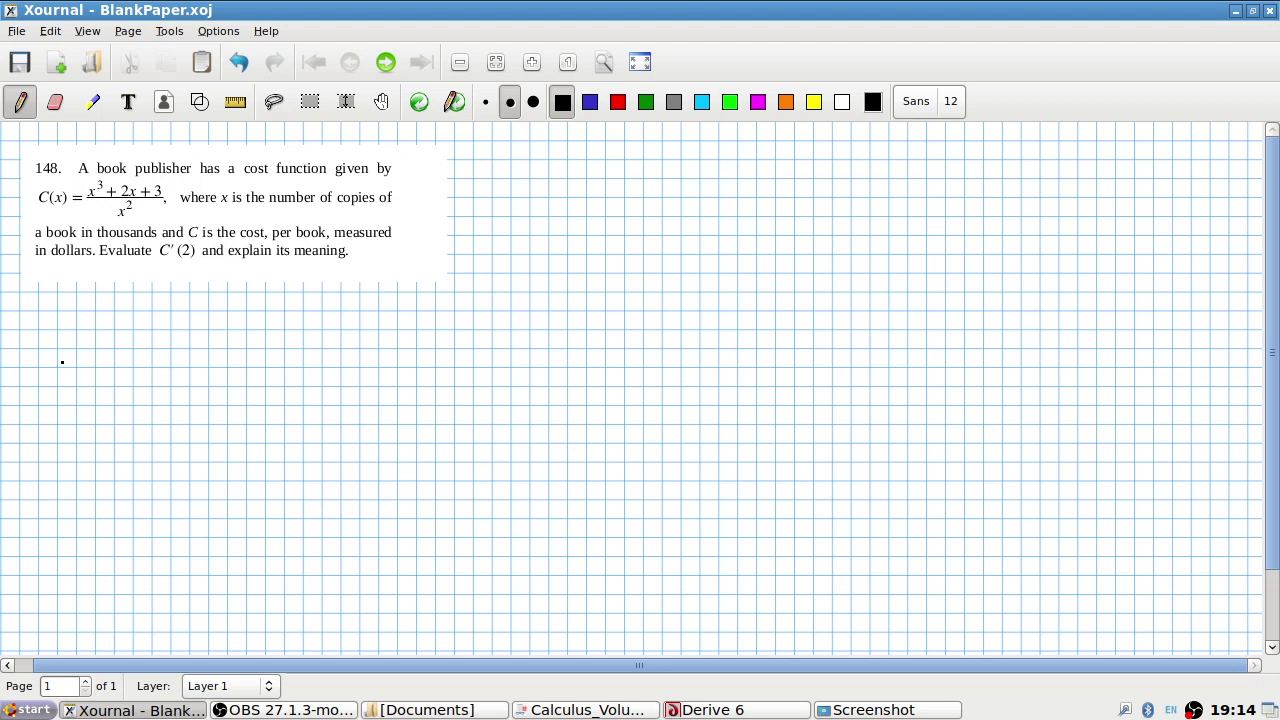
- Handwrite C(x) = x + 2/x + 3/x² below the problem image
{"action": "mouse_move", "coordinate": [62, 310]}
{"action": "left_mouse_down"}
{"action": "mouse_move", "coordinate": [43, 339]}
{"action": "mouse_move", "coordinate": [120, 334]}
{"action": "left_mouse_up"}
{"action": "left_click_drag", "start_coordinate": [198, 307], "coordinate": [190, 324]}
{"action": "mouse_move", "coordinate": [216, 306]}
{"action": "left_mouse_down"}
{"action": "mouse_move", "coordinate": [214, 324]}
{"action": "mouse_move", "coordinate": [258, 314]}
{"action": "left_mouse_up"}
{"action": "mouse_move", "coordinate": [249, 306]}
{"action": "left_mouse_down"}
{"action": "mouse_move", "coordinate": [248, 324]}
{"action": "mouse_move", "coordinate": [314, 318]}
{"action": "left_mouse_up"}
{"action": "mouse_move", "coordinate": [292, 334]}
{"action": "left_mouse_down"}
{"action": "mouse_move", "coordinate": [290, 346]}
{"action": "mouse_move", "coordinate": [313, 346]}
{"action": "left_mouse_up"}
{"action": "left_click_drag", "start_coordinate": [342, 314], "coordinate": [356, 320]}
{"action": "mouse_move", "coordinate": [382, 296]}
{"action": "left_mouse_down"}
{"action": "mouse_move", "coordinate": [394, 304]}
{"action": "mouse_move", "coordinate": [384, 314]}
{"action": "left_mouse_up"}
{"action": "mouse_move", "coordinate": [378, 318]}
{"action": "left_mouse_down"}
{"action": "mouse_move", "coordinate": [408, 317]}
{"action": "mouse_move", "coordinate": [382, 352]}
{"action": "left_mouse_up"}
{"action": "left_click_drag", "start_coordinate": [410, 334], "coordinate": [404, 354]}
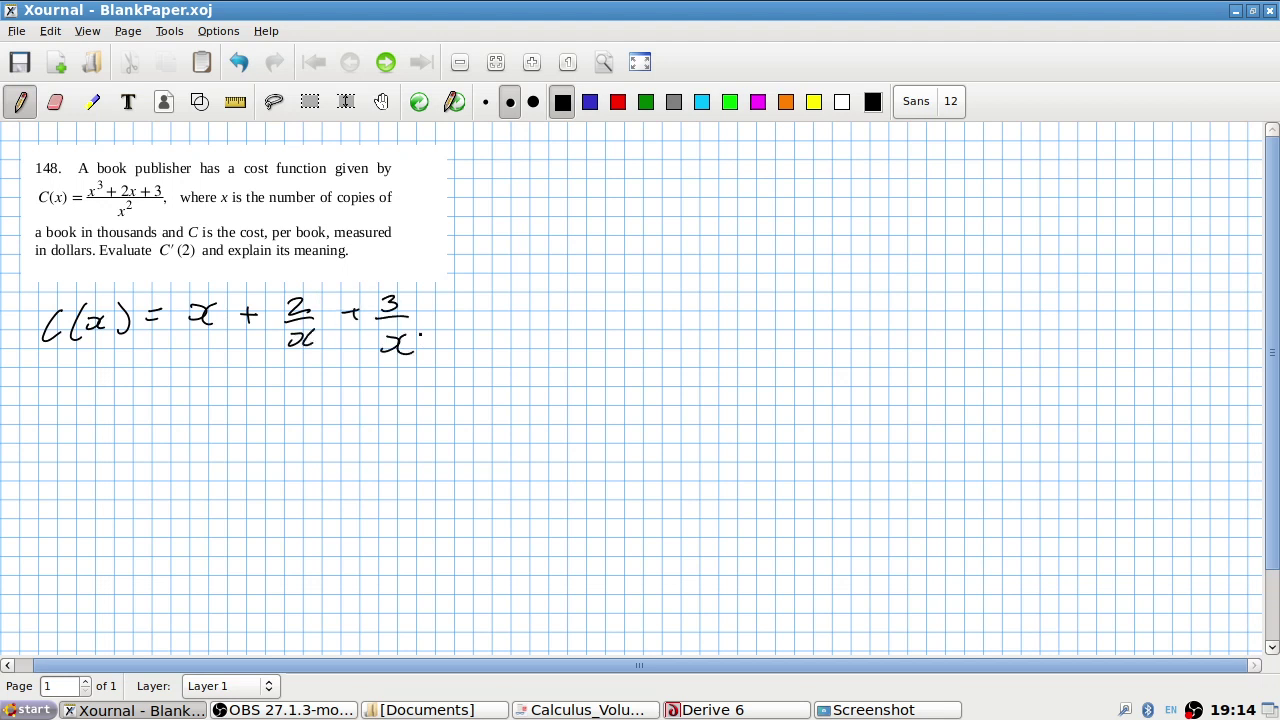
- Handwrite the derivative C'(x) = 1 − 2/x² − 6/x³ on the next line
{"action": "left_click_drag", "start_coordinate": [64, 418], "coordinate": [44, 450]}
{"action": "left_click_drag", "start_coordinate": [80, 402], "coordinate": [92, 450]}
{"action": "left_click_drag", "start_coordinate": [104, 426], "coordinate": [122, 442]}
{"action": "mouse_move", "coordinate": [136, 408]}
{"action": "left_mouse_down"}
{"action": "mouse_move", "coordinate": [147, 447]}
{"action": "mouse_move", "coordinate": [198, 418]}
{"action": "left_mouse_up"}
{"action": "left_click_drag", "start_coordinate": [182, 430], "coordinate": [206, 429]}
{"action": "left_click_drag", "start_coordinate": [226, 407], "coordinate": [228, 438]}
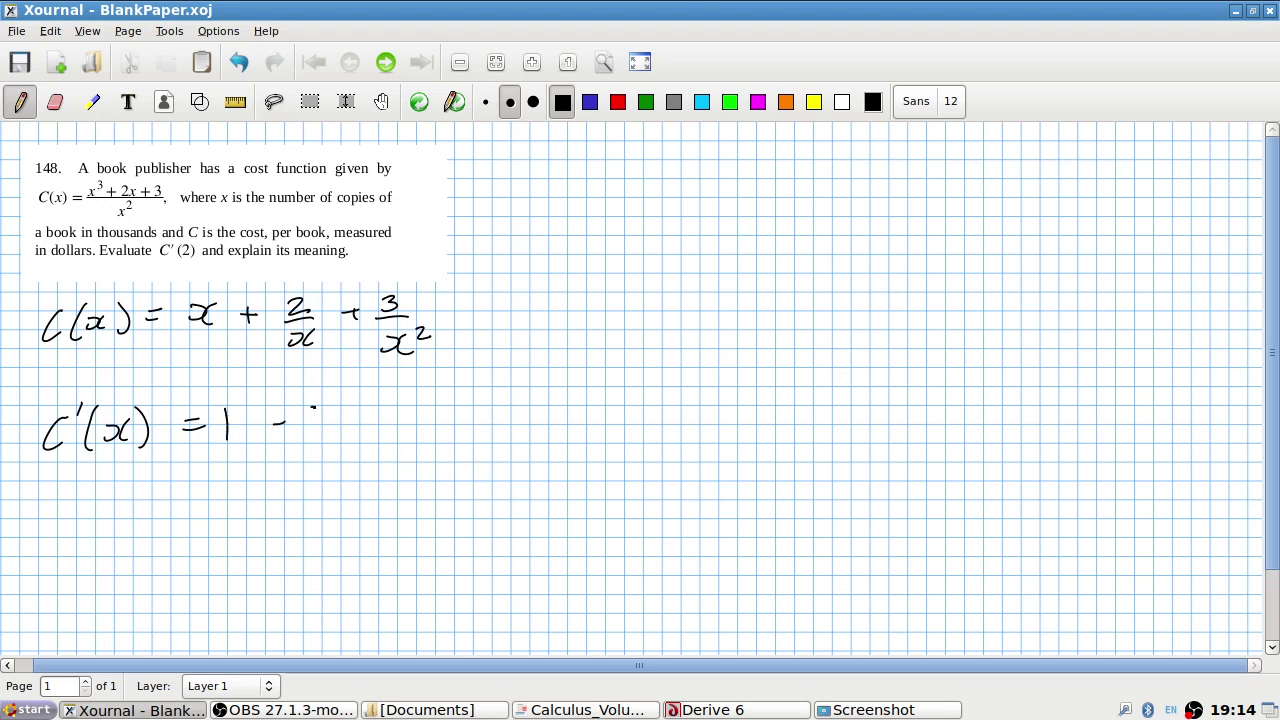
{"action": "left_click_drag", "start_coordinate": [313, 407], "coordinate": [342, 424]}
{"action": "mouse_move", "coordinate": [304, 434]}
{"action": "left_mouse_down"}
{"action": "mouse_move", "coordinate": [351, 433]}
{"action": "mouse_move", "coordinate": [316, 476]}
{"action": "left_mouse_up"}
{"action": "mouse_move", "coordinate": [332, 462]}
{"action": "left_mouse_down"}
{"action": "mouse_move", "coordinate": [348, 482]}
{"action": "mouse_move", "coordinate": [414, 420]}
{"action": "mouse_move", "coordinate": [434, 418]}
{"action": "left_mouse_up"}
{"action": "left_click_drag", "start_coordinate": [410, 441], "coordinate": [478, 433]}
{"action": "left_click_drag", "start_coordinate": [428, 463], "coordinate": [446, 482]}
{"action": "left_click_drag", "start_coordinate": [468, 446], "coordinate": [466, 464]}
- Handwrite C'(2) = 1 − 2/4 − 6/8, reduced to 1 − 1/2 − 3/4
{"action": "left_click_drag", "start_coordinate": [80, 569], "coordinate": [78, 596]}
{"action": "left_click_drag", "start_coordinate": [99, 557], "coordinate": [108, 598]}
{"action": "left_click_drag", "start_coordinate": [124, 570], "coordinate": [152, 596]}
{"action": "left_click_drag", "start_coordinate": [257, 548], "coordinate": [252, 582]}
{"action": "left_click_drag", "start_coordinate": [272, 563], "coordinate": [343, 566]}
{"action": "mouse_move", "coordinate": [322, 571]}
{"action": "left_mouse_down"}
{"action": "mouse_move", "coordinate": [355, 570]}
{"action": "mouse_move", "coordinate": [352, 591]}
{"action": "left_mouse_up"}
{"action": "left_click_drag", "start_coordinate": [345, 584], "coordinate": [346, 601]}
{"action": "mouse_move", "coordinate": [441, 545]}
{"action": "left_mouse_down"}
{"action": "mouse_move", "coordinate": [432, 558]}
{"action": "mouse_move", "coordinate": [463, 567]}
{"action": "mouse_move", "coordinate": [446, 588]}
{"action": "left_mouse_up"}
{"action": "left_click_drag", "start_coordinate": [564, 530], "coordinate": [562, 565]}
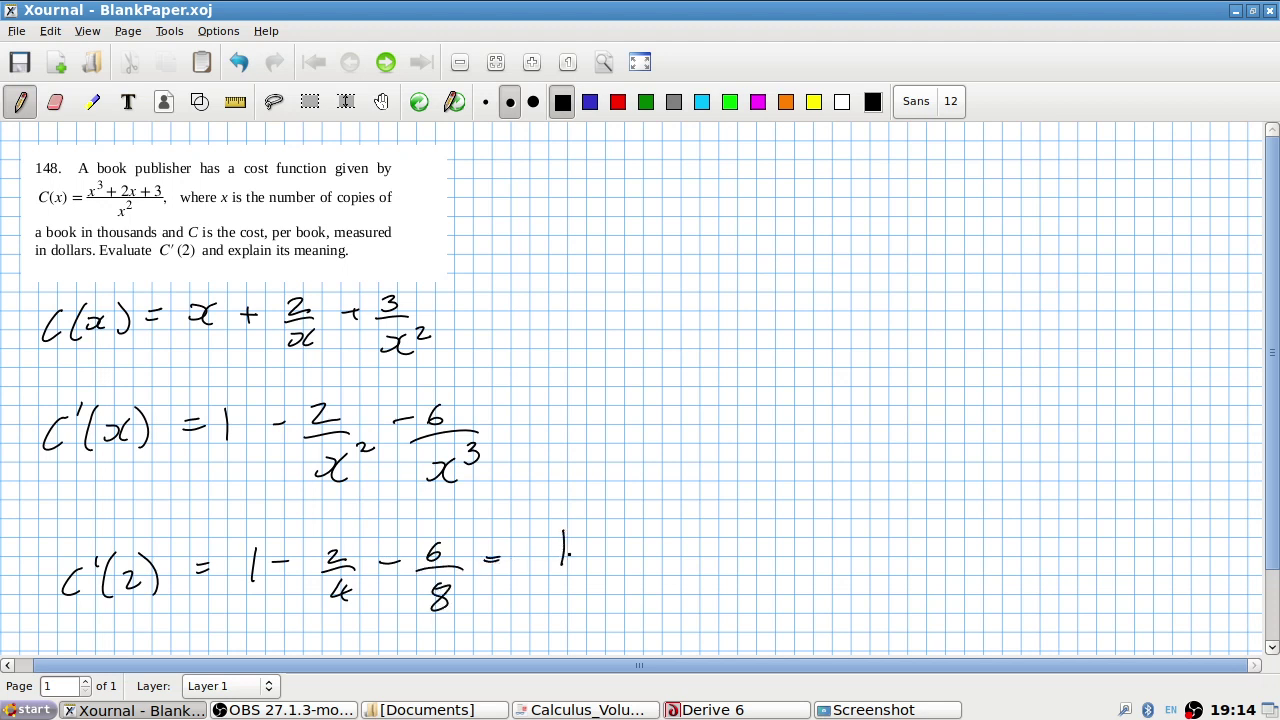
{"action": "left_click_drag", "start_coordinate": [613, 521], "coordinate": [615, 542]}
{"action": "mouse_move", "coordinate": [603, 545]}
{"action": "left_mouse_down"}
{"action": "mouse_move", "coordinate": [629, 543]}
{"action": "mouse_move", "coordinate": [632, 572]}
{"action": "left_mouse_up"}
{"action": "mouse_move", "coordinate": [678, 524]}
{"action": "left_mouse_down"}
{"action": "mouse_move", "coordinate": [677, 543]}
{"action": "mouse_move", "coordinate": [706, 547]}
{"action": "left_mouse_up"}
{"action": "left_click_drag", "start_coordinate": [685, 553], "coordinate": [705, 566]}
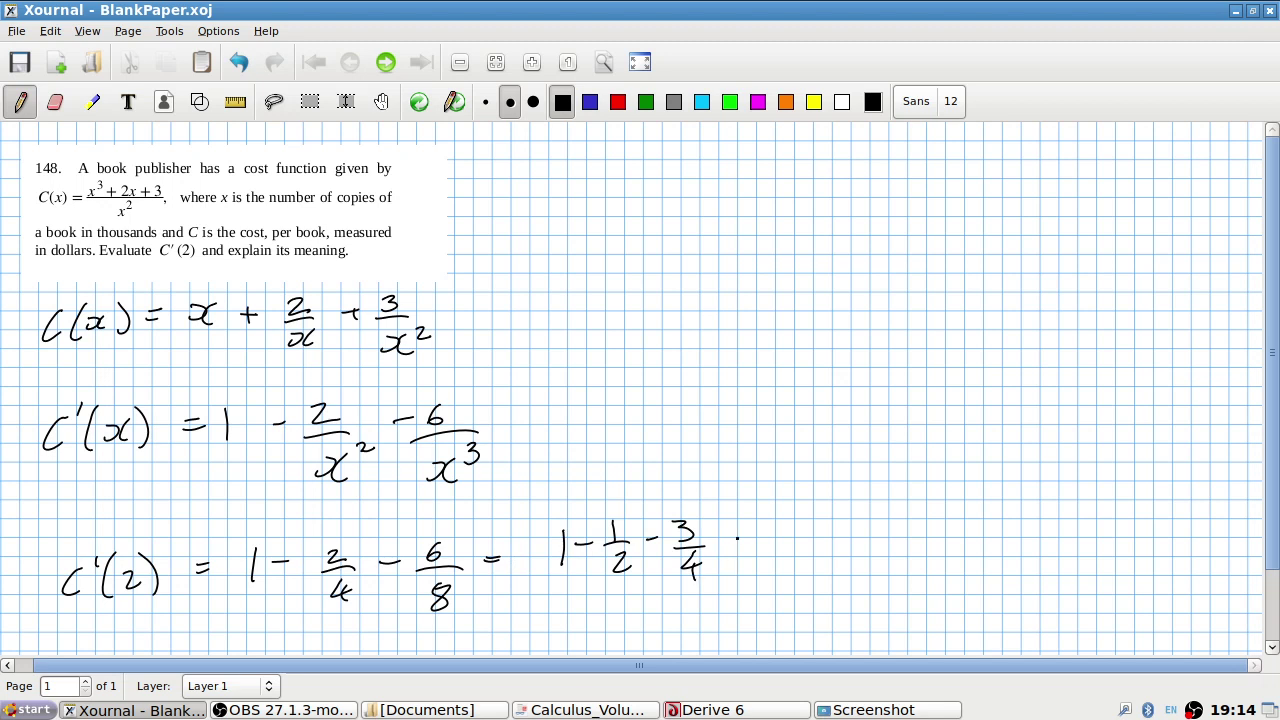
- Rewrite the terms in quarters and simplify to the final answer C'(2) = −1/4
{"action": "mouse_move", "coordinate": [781, 528]}
{"action": "left_mouse_down"}
{"action": "mouse_move", "coordinate": [779, 555]}
{"action": "mouse_move", "coordinate": [859, 542]}
{"action": "left_mouse_up"}
{"action": "left_click_drag", "start_coordinate": [834, 553], "coordinate": [851, 565]}
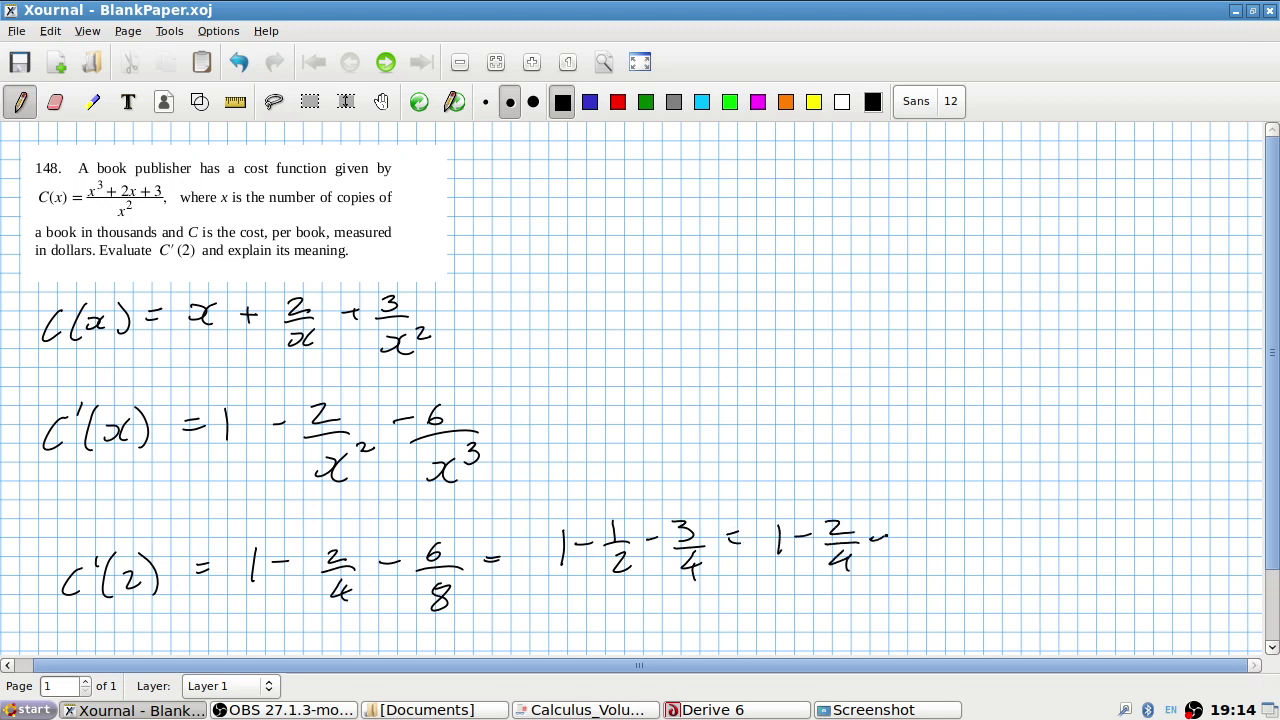
{"action": "mouse_move", "coordinate": [896, 524]}
{"action": "left_mouse_down"}
{"action": "mouse_move", "coordinate": [897, 543]}
{"action": "mouse_move", "coordinate": [921, 545]}
{"action": "left_mouse_up"}
{"action": "mouse_move", "coordinate": [898, 556]}
{"action": "left_mouse_down"}
{"action": "mouse_move", "coordinate": [910, 568]}
{"action": "mouse_move", "coordinate": [953, 533]}
{"action": "left_mouse_up"}
{"action": "left_click_drag", "start_coordinate": [939, 540], "coordinate": [990, 535]}
{"action": "left_click_drag", "start_coordinate": [972, 541], "coordinate": [1004, 539]}
{"action": "left_click_drag", "start_coordinate": [987, 549], "coordinate": [996, 569]}
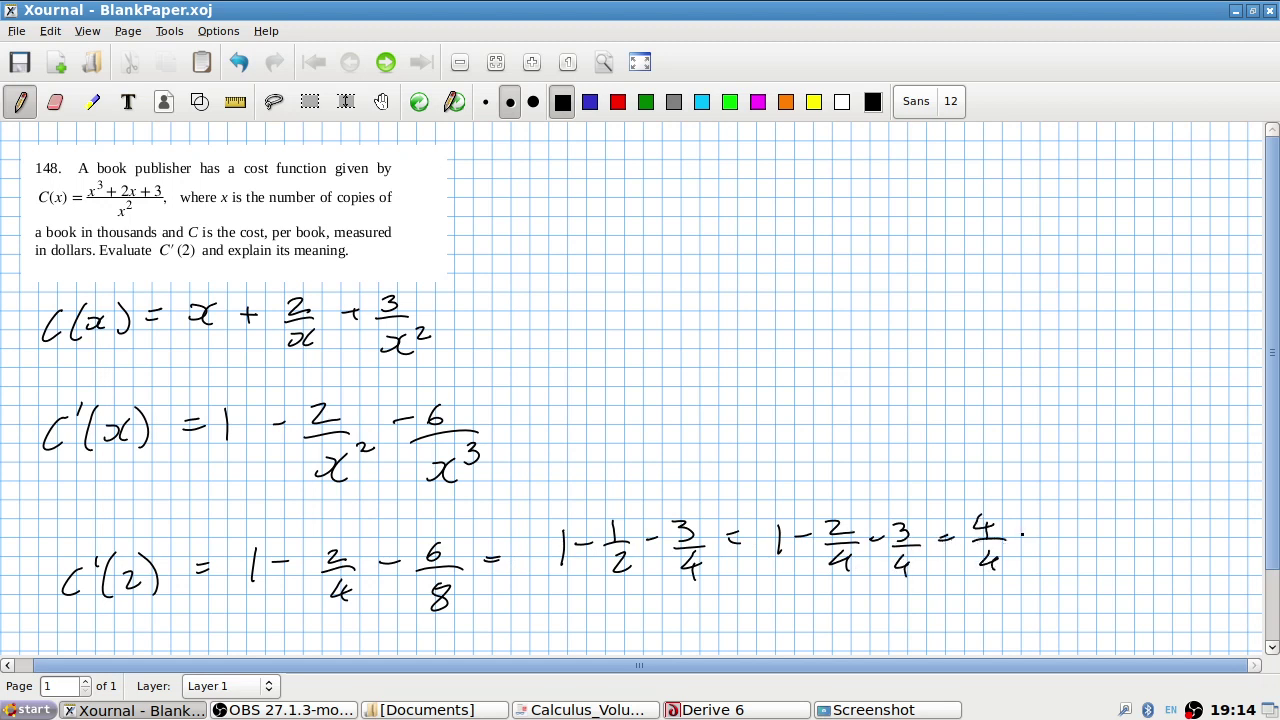
{"action": "left_click_drag", "start_coordinate": [1043, 522], "coordinate": [1038, 541]}
{"action": "mouse_move", "coordinate": [1034, 542]}
{"action": "left_mouse_down"}
{"action": "mouse_move", "coordinate": [1062, 540]}
{"action": "mouse_move", "coordinate": [1058, 565]}
{"action": "left_mouse_up"}
{"action": "left_click_drag", "start_coordinate": [1053, 558], "coordinate": [1054, 576]}
{"action": "left_click_drag", "start_coordinate": [1074, 532], "coordinate": [1090, 532]}
{"action": "left_click_drag", "start_coordinate": [1074, 540], "coordinate": [1118, 535]}
{"action": "left_click_drag", "start_coordinate": [1134, 516], "coordinate": [1136, 578]}
{"action": "left_click_drag", "start_coordinate": [1157, 541], "coordinate": [1163, 573]}
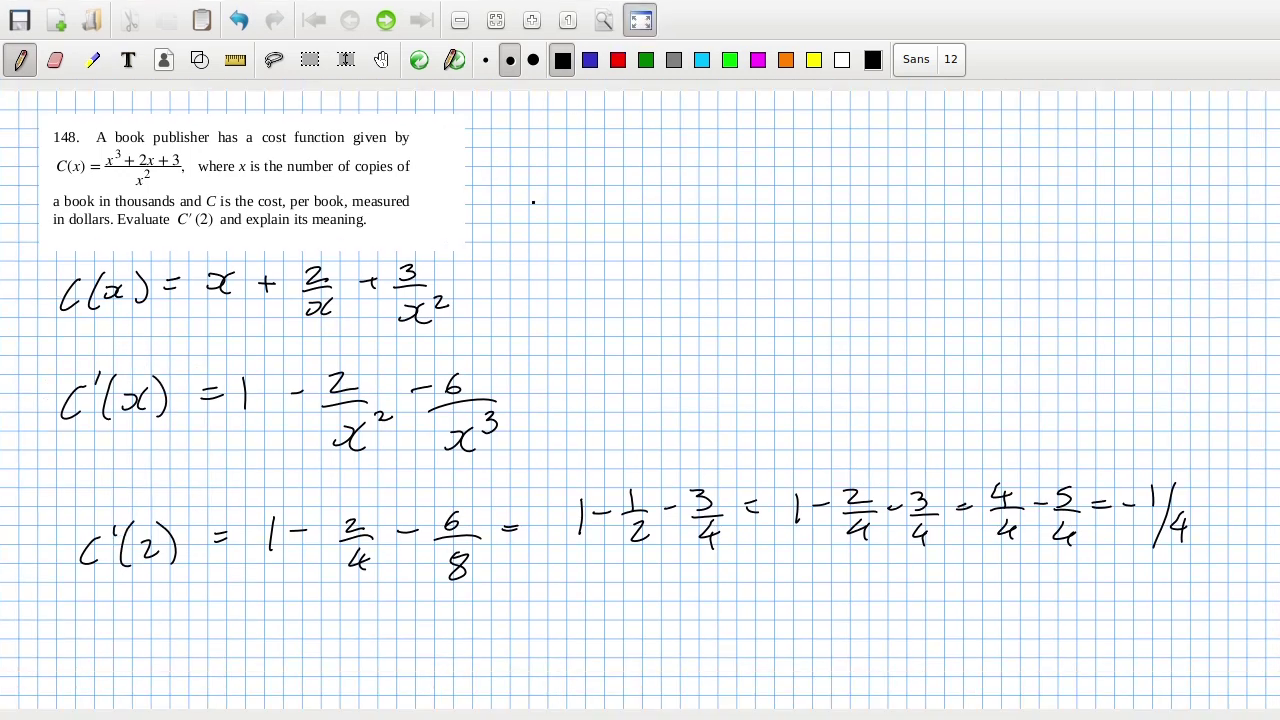
- Handwrite 'Cost per book is falling at a rate of $0.25 per book at the point'
{"action": "mouse_move", "coordinate": [516, 133]}
{"action": "left_mouse_down"}
{"action": "mouse_move", "coordinate": [519, 160]}
{"action": "mouse_move", "coordinate": [529, 148]}
{"action": "left_mouse_up"}
{"action": "mouse_move", "coordinate": [545, 144]}
{"action": "left_mouse_down"}
{"action": "mouse_move", "coordinate": [533, 159]}
{"action": "mouse_move", "coordinate": [561, 160]}
{"action": "left_mouse_up"}
{"action": "mouse_move", "coordinate": [546, 147]}
{"action": "left_mouse_down"}
{"action": "mouse_move", "coordinate": [594, 182]}
{"action": "mouse_move", "coordinate": [603, 155]}
{"action": "mouse_move", "coordinate": [646, 146]}
{"action": "left_mouse_up"}
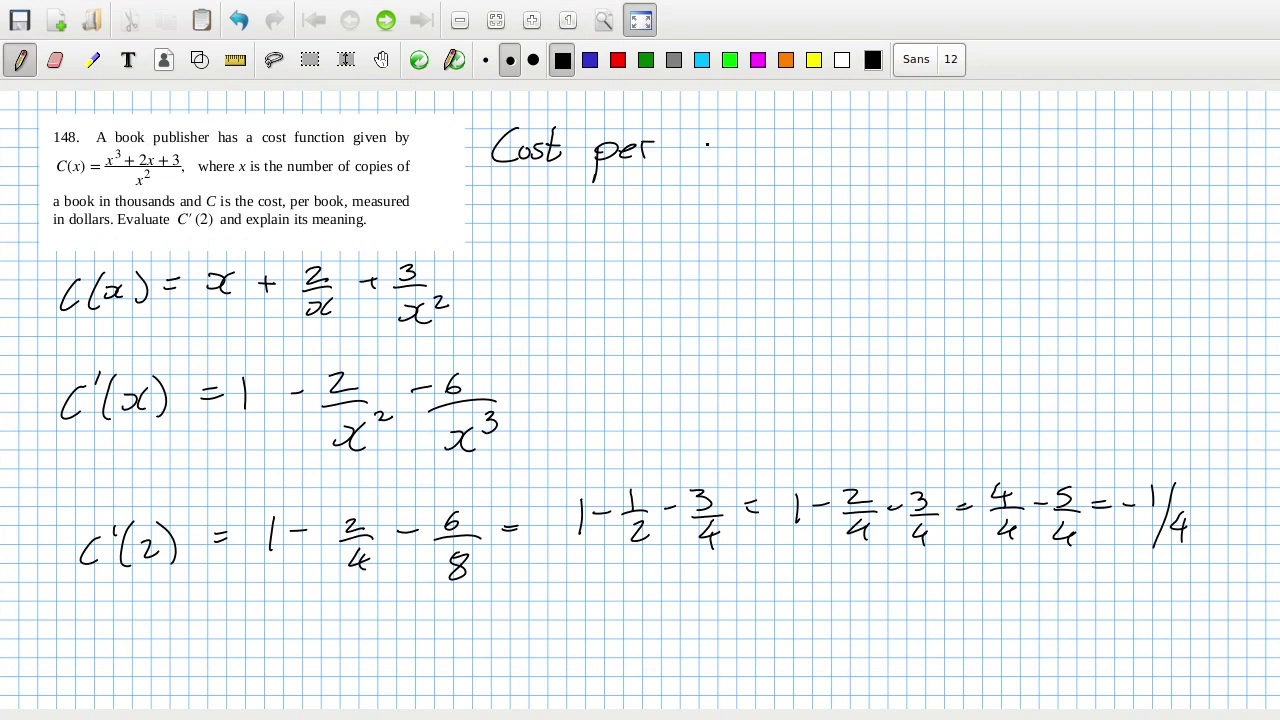
{"action": "mouse_move", "coordinate": [698, 135]}
{"action": "left_mouse_down"}
{"action": "mouse_move", "coordinate": [700, 158]}
{"action": "mouse_move", "coordinate": [720, 149]}
{"action": "left_mouse_up"}
{"action": "left_click_drag", "start_coordinate": [839, 148], "coordinate": [821, 164]}
{"action": "left_click_drag", "start_coordinate": [886, 134], "coordinate": [872, 172]}
{"action": "left_click_drag", "start_coordinate": [868, 153], "coordinate": [928, 162]}
{"action": "mouse_move", "coordinate": [928, 162]}
{"action": "left_mouse_down"}
{"action": "mouse_move", "coordinate": [972, 160]}
{"action": "mouse_move", "coordinate": [950, 200]}
{"action": "left_mouse_up"}
{"action": "left_click_drag", "start_coordinate": [1028, 152], "coordinate": [1030, 166]}
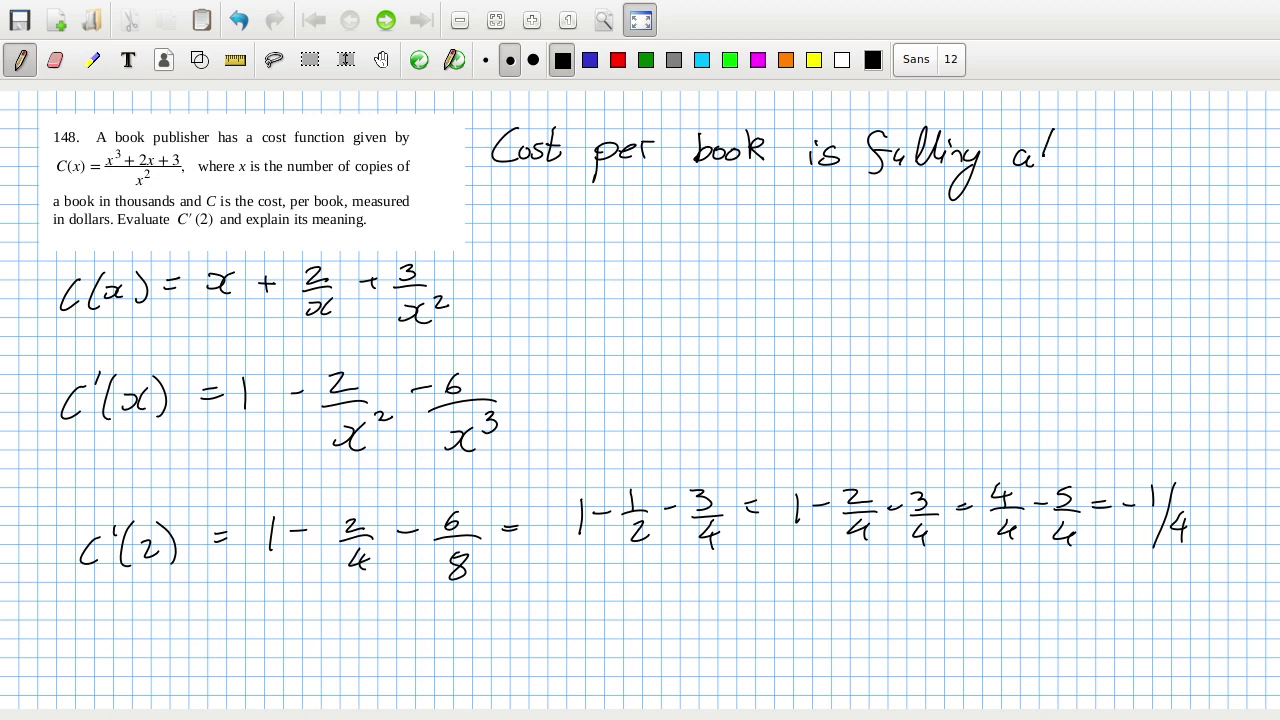
{"action": "left_click_drag", "start_coordinate": [1150, 152], "coordinate": [1163, 145]}
{"action": "mouse_move", "coordinate": [1179, 147]}
{"action": "left_mouse_down"}
{"action": "mouse_move", "coordinate": [1182, 160]}
{"action": "mouse_move", "coordinate": [1204, 142]}
{"action": "left_mouse_up"}
{"action": "left_click_drag", "start_coordinate": [1210, 150], "coordinate": [1223, 158]}
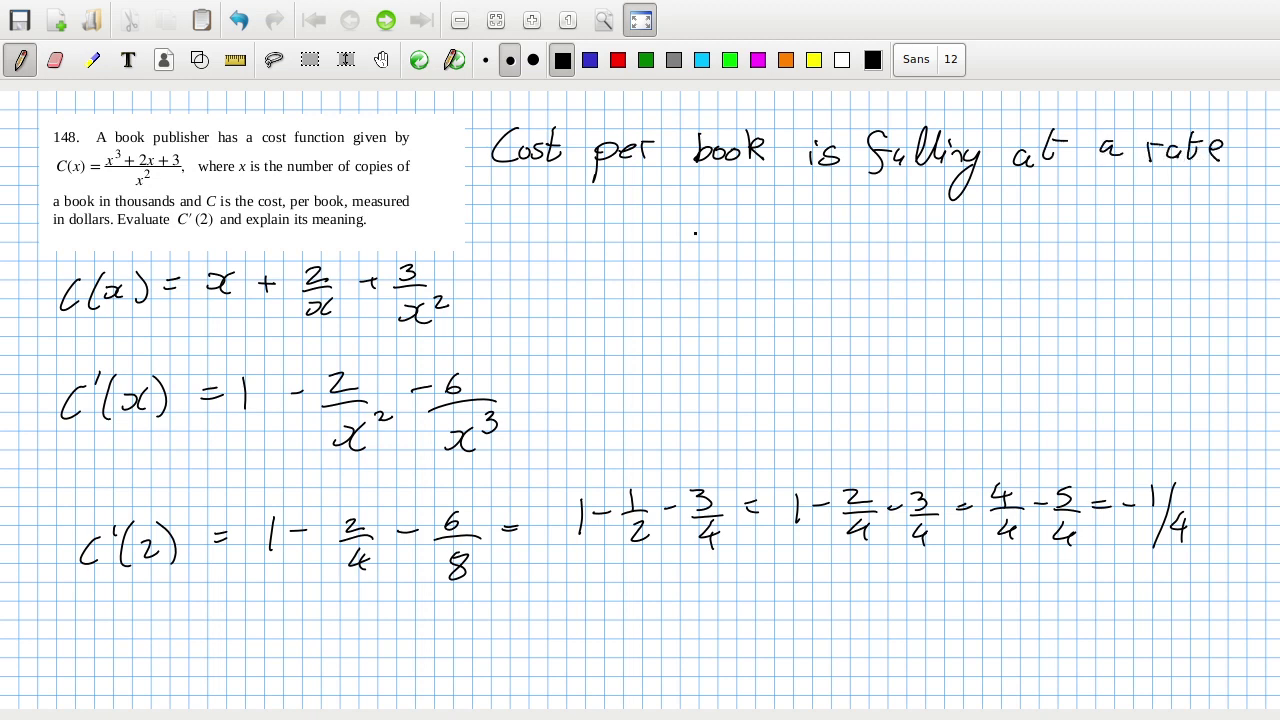
{"action": "left_click_drag", "start_coordinate": [502, 211], "coordinate": [501, 212]}
{"action": "left_click_drag", "start_coordinate": [526, 188], "coordinate": [513, 222]}
{"action": "left_click_drag", "start_coordinate": [510, 201], "coordinate": [526, 199]}
{"action": "mouse_move", "coordinate": [614, 203]}
{"action": "left_mouse_down"}
{"action": "mouse_move", "coordinate": [666, 217]}
{"action": "mouse_move", "coordinate": [578, 215]}
{"action": "mouse_move", "coordinate": [565, 232]}
{"action": "left_mouse_up"}
{"action": "mouse_move", "coordinate": [578, 190]}
{"action": "left_mouse_down"}
{"action": "mouse_move", "coordinate": [571, 236]}
{"action": "mouse_move", "coordinate": [588, 236]}
{"action": "left_mouse_up"}
{"action": "mouse_move", "coordinate": [749, 206]}
{"action": "left_mouse_down"}
{"action": "mouse_move", "coordinate": [750, 224]}
{"action": "mouse_move", "coordinate": [810, 203]}
{"action": "left_mouse_up"}
{"action": "mouse_move", "coordinate": [846, 185]}
{"action": "left_mouse_down"}
{"action": "mouse_move", "coordinate": [854, 213]}
{"action": "mouse_move", "coordinate": [877, 212]}
{"action": "left_mouse_up"}
{"action": "mouse_move", "coordinate": [898, 184]}
{"action": "left_mouse_down"}
{"action": "mouse_move", "coordinate": [894, 221]}
{"action": "mouse_move", "coordinate": [910, 222]}
{"action": "left_mouse_up"}
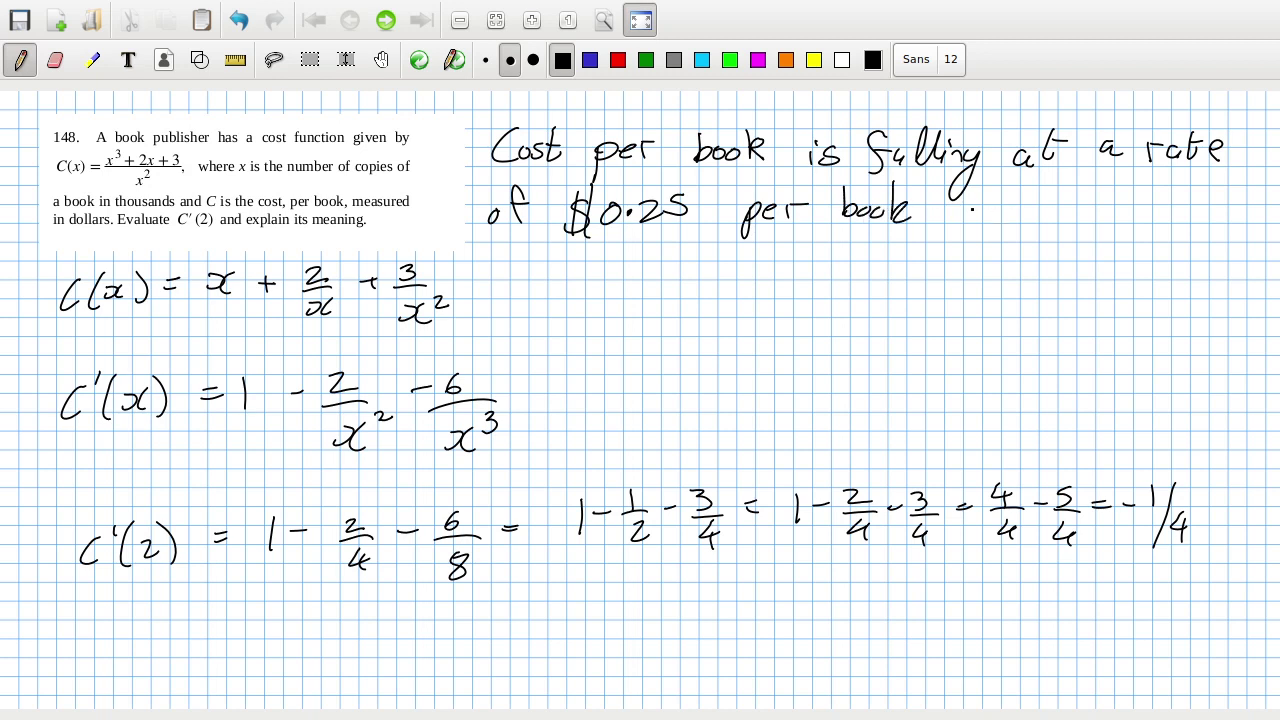
{"action": "left_click_drag", "start_coordinate": [995, 190], "coordinate": [991, 222]}
{"action": "left_click_drag", "start_coordinate": [987, 206], "coordinate": [1062, 220]}
{"action": "left_click_drag", "start_coordinate": [1053, 204], "coordinate": [1084, 219]}
{"action": "left_click_drag", "start_coordinate": [1080, 211], "coordinate": [1109, 218]}
{"action": "mouse_move", "coordinate": [1158, 210]}
{"action": "left_mouse_down"}
{"action": "mouse_move", "coordinate": [1155, 240]}
{"action": "mouse_move", "coordinate": [1159, 226]}
{"action": "left_mouse_up"}
{"action": "left_click_drag", "start_coordinate": [1186, 208], "coordinate": [1190, 209]}
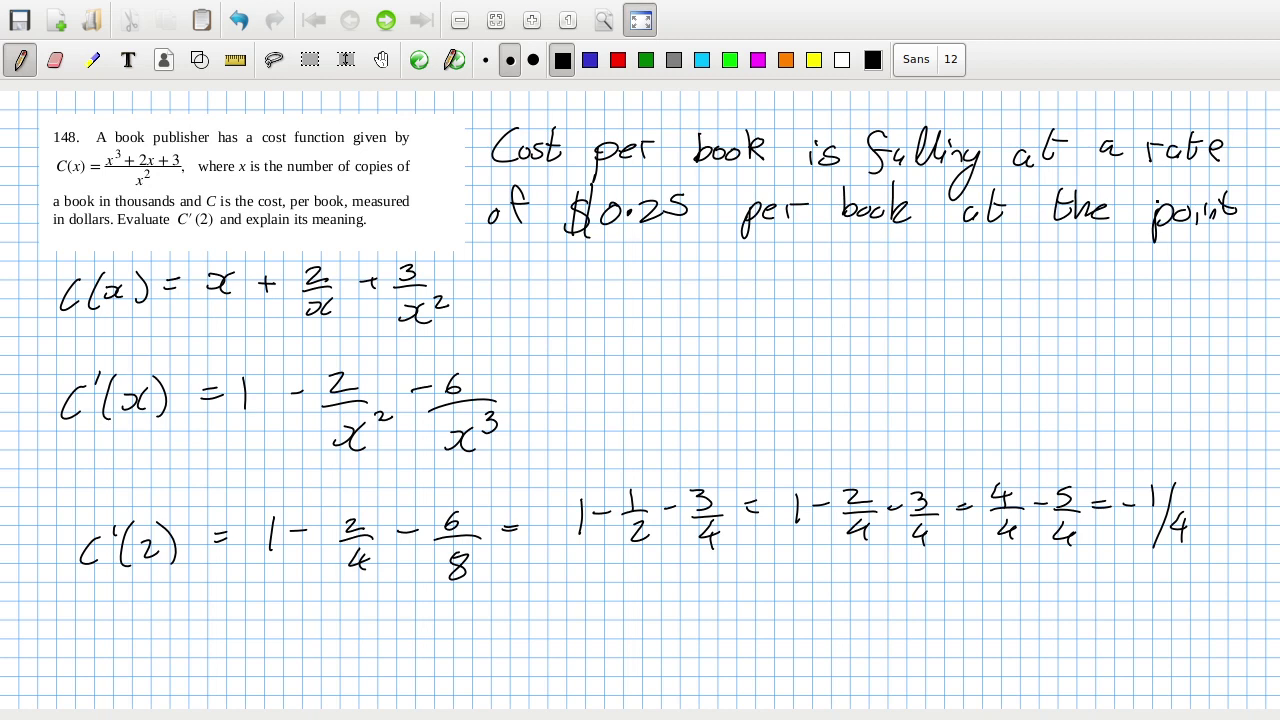
- Continue the note with 'of production of 2000 books' on the third line
{"action": "left_click_drag", "start_coordinate": [533, 271], "coordinate": [549, 288]}
{"action": "mouse_move", "coordinate": [543, 266]}
{"action": "left_mouse_down"}
{"action": "mouse_move", "coordinate": [573, 263]}
{"action": "mouse_move", "coordinate": [621, 297]}
{"action": "mouse_move", "coordinate": [618, 280]}
{"action": "left_mouse_up"}
{"action": "mouse_move", "coordinate": [645, 258]}
{"action": "left_mouse_down"}
{"action": "mouse_move", "coordinate": [689, 240]}
{"action": "mouse_move", "coordinate": [688, 282]}
{"action": "left_mouse_up"}
{"action": "left_click_drag", "start_coordinate": [694, 262], "coordinate": [720, 280]}
{"action": "left_click_drag", "start_coordinate": [728, 242], "coordinate": [740, 286]}
{"action": "left_click_drag", "start_coordinate": [748, 262], "coordinate": [752, 280]}
{"action": "left_click_drag", "start_coordinate": [829, 265], "coordinate": [841, 278]}
{"action": "mouse_move", "coordinate": [832, 252]}
{"action": "left_mouse_down"}
{"action": "mouse_move", "coordinate": [933, 262]}
{"action": "mouse_move", "coordinate": [936, 275]}
{"action": "left_mouse_up"}
{"action": "left_click_drag", "start_coordinate": [956, 258], "coordinate": [972, 260]}
{"action": "left_click_drag", "start_coordinate": [994, 258], "coordinate": [1084, 263]}
{"action": "mouse_move", "coordinate": [1100, 242]}
{"action": "left_mouse_down"}
{"action": "mouse_move", "coordinate": [1100, 278]}
{"action": "mouse_move", "coordinate": [1116, 278]}
{"action": "left_mouse_up"}
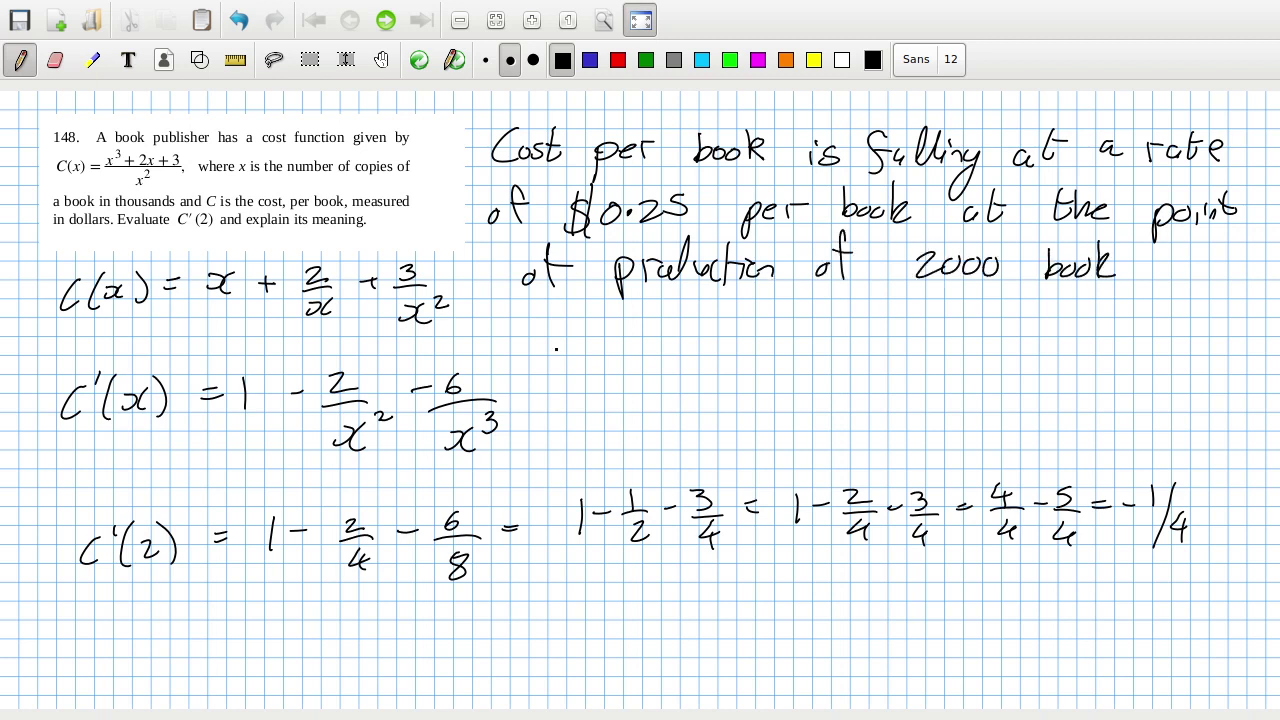
- Add 'i.e. Marginal Cost is falling by 25¢ per book beyond 2000 books' below
{"action": "left_click_drag", "start_coordinate": [568, 337], "coordinate": [587, 347]}
{"action": "mouse_move", "coordinate": [597, 343]}
{"action": "left_mouse_down"}
{"action": "mouse_move", "coordinate": [667, 341]}
{"action": "mouse_move", "coordinate": [658, 351]}
{"action": "mouse_move", "coordinate": [690, 350]}
{"action": "left_mouse_up"}
{"action": "left_click", "coordinate": [710, 337]}
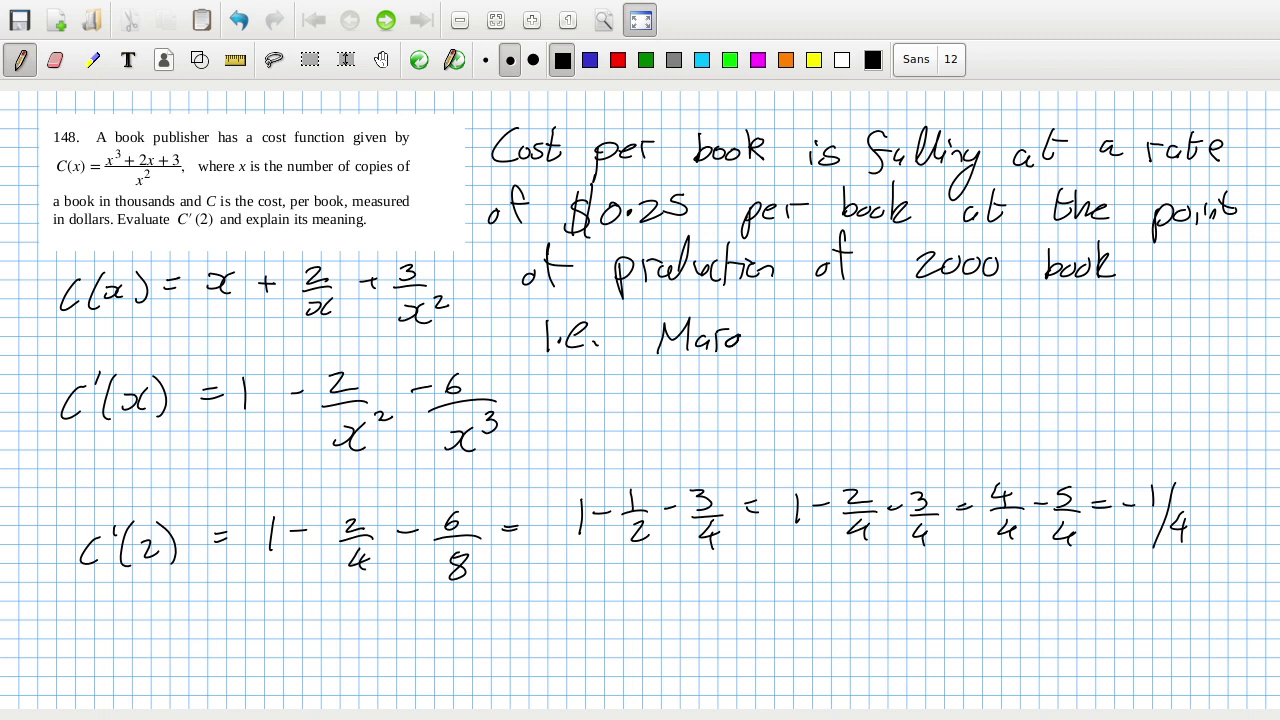
{"action": "mouse_move", "coordinate": [744, 334]}
{"action": "left_mouse_down"}
{"action": "mouse_move", "coordinate": [724, 374]}
{"action": "mouse_move", "coordinate": [778, 352]}
{"action": "left_mouse_up"}
{"action": "mouse_move", "coordinate": [788, 306]}
{"action": "left_mouse_down"}
{"action": "mouse_move", "coordinate": [800, 350]}
{"action": "mouse_move", "coordinate": [850, 354]}
{"action": "left_mouse_up"}
{"action": "left_click", "coordinate": [852, 320]}
{"action": "left_click_drag", "start_coordinate": [858, 338], "coordinate": [866, 352]}
{"action": "left_click_drag", "start_coordinate": [888, 314], "coordinate": [892, 350]}
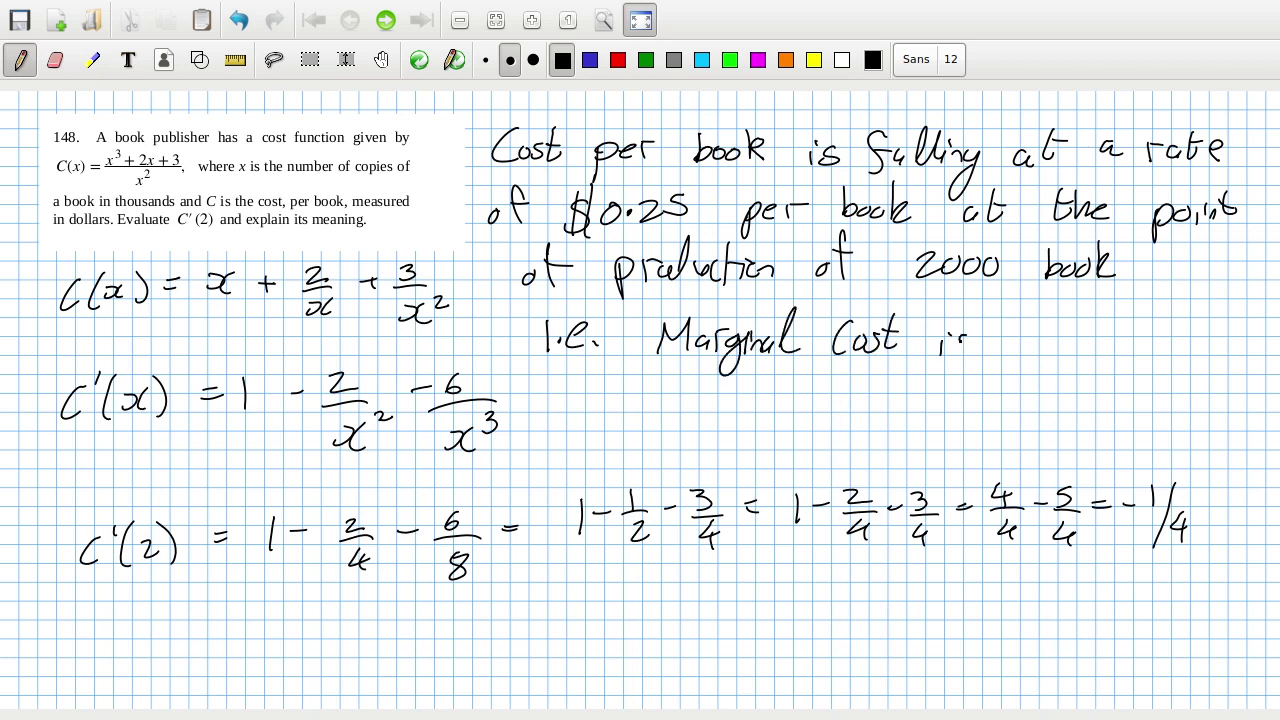
{"action": "mouse_move", "coordinate": [1020, 318]}
{"action": "left_mouse_down"}
{"action": "mouse_move", "coordinate": [1012, 356]}
{"action": "mouse_move", "coordinate": [1042, 344]}
{"action": "left_mouse_up"}
{"action": "mouse_move", "coordinate": [1056, 306]}
{"action": "left_mouse_down"}
{"action": "mouse_move", "coordinate": [1062, 348]}
{"action": "mouse_move", "coordinate": [1080, 346]}
{"action": "left_mouse_up"}
{"action": "mouse_move", "coordinate": [1082, 330]}
{"action": "left_mouse_down"}
{"action": "mouse_move", "coordinate": [1088, 346]}
{"action": "mouse_move", "coordinate": [1124, 340]}
{"action": "mouse_move", "coordinate": [1088, 376]}
{"action": "left_mouse_up"}
{"action": "left_click_drag", "start_coordinate": [667, 378], "coordinate": [680, 402]}
{"action": "left_click_drag", "start_coordinate": [690, 394], "coordinate": [706, 402]}
{"action": "left_click_drag", "start_coordinate": [742, 386], "coordinate": [768, 400]}
{"action": "mouse_move", "coordinate": [826, 384]}
{"action": "left_mouse_down"}
{"action": "mouse_move", "coordinate": [812, 412]}
{"action": "mouse_move", "coordinate": [866, 418]}
{"action": "left_mouse_up"}
{"action": "left_click_drag", "start_coordinate": [866, 388], "coordinate": [870, 398]}
{"action": "mouse_move", "coordinate": [958, 362]}
{"action": "left_mouse_down"}
{"action": "mouse_move", "coordinate": [962, 390]}
{"action": "mouse_move", "coordinate": [1000, 384]}
{"action": "left_mouse_up"}
{"action": "mouse_move", "coordinate": [1002, 352]}
{"action": "left_mouse_down"}
{"action": "mouse_move", "coordinate": [1002, 390]}
{"action": "mouse_move", "coordinate": [1068, 388]}
{"action": "left_mouse_up"}
{"action": "left_click", "coordinate": [1061, 364]}
{"action": "mouse_move", "coordinate": [1076, 382]}
{"action": "left_mouse_down"}
{"action": "mouse_move", "coordinate": [1090, 414]}
{"action": "mouse_move", "coordinate": [1112, 380]}
{"action": "left_mouse_up"}
{"action": "left_click_drag", "start_coordinate": [1122, 388], "coordinate": [1158, 390]}
{"action": "left_click_drag", "start_coordinate": [684, 440], "coordinate": [706, 452]}
{"action": "left_click_drag", "start_coordinate": [706, 444], "coordinate": [752, 446]}
{"action": "left_click_drag", "start_coordinate": [752, 438], "coordinate": [840, 440]}
{"action": "mouse_move", "coordinate": [836, 438]}
{"action": "left_mouse_down"}
{"action": "mouse_move", "coordinate": [854, 436]}
{"action": "mouse_move", "coordinate": [852, 448]}
{"action": "left_mouse_up"}
{"action": "mouse_move", "coordinate": [856, 408]}
{"action": "left_mouse_down"}
{"action": "mouse_move", "coordinate": [860, 442]}
{"action": "mouse_move", "coordinate": [886, 440]}
{"action": "left_mouse_up"}
{"action": "left_click_drag", "start_coordinate": [902, 424], "coordinate": [882, 444]}
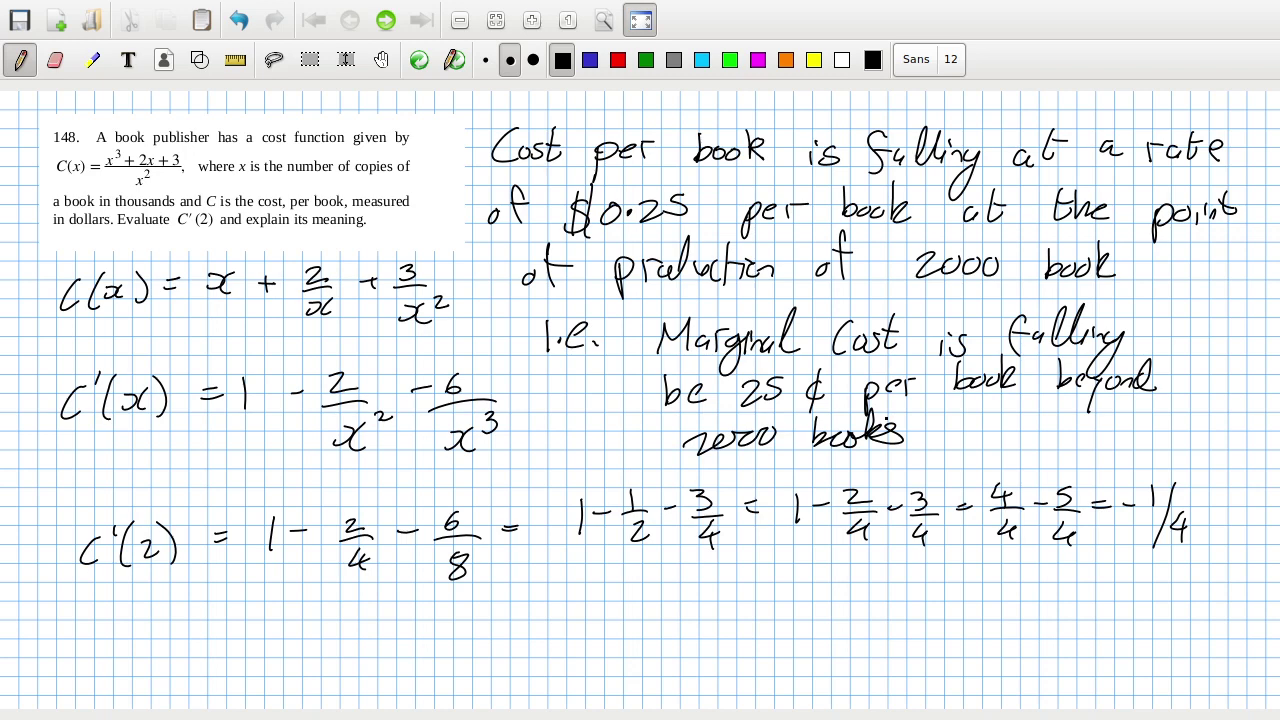
{"action": "key", "text": "alt+Tab"}
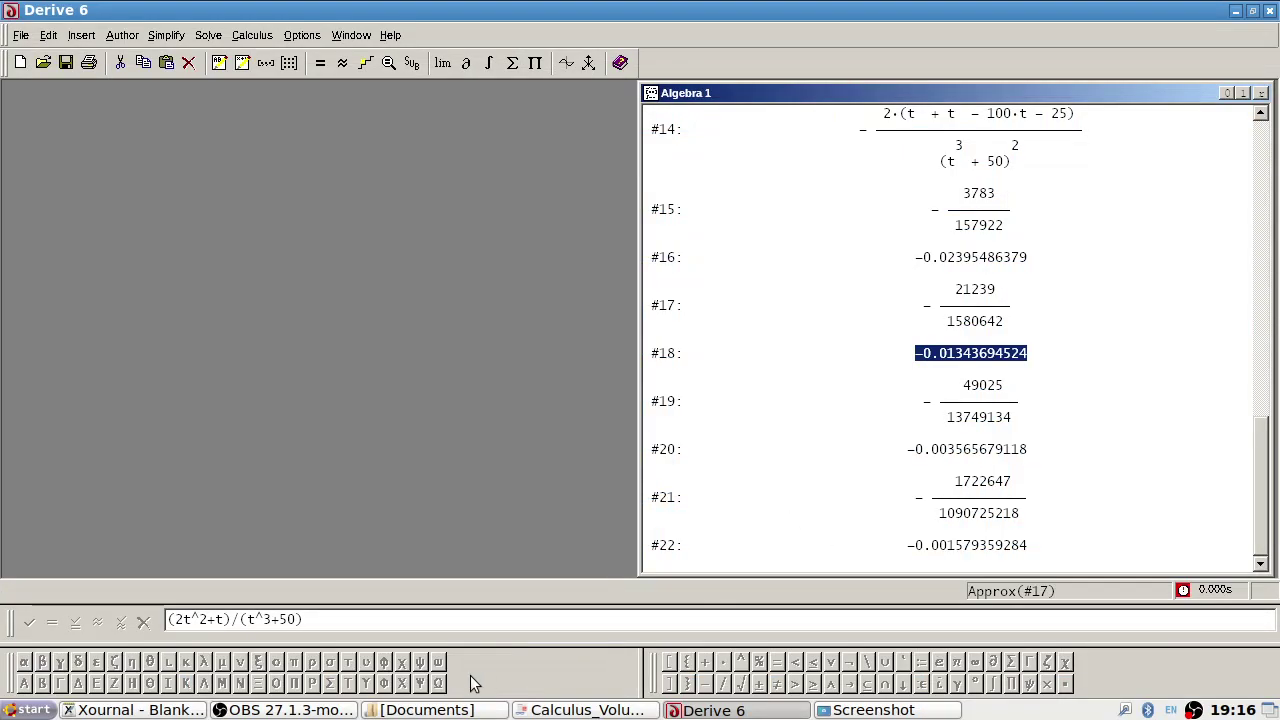
- Switch to the Calculus Volume 1 PDF and scroll to exercise 149 on page 273
{"action": "key", "text": "alt+Tab"}
{"action": "key", "text": "Tab"}
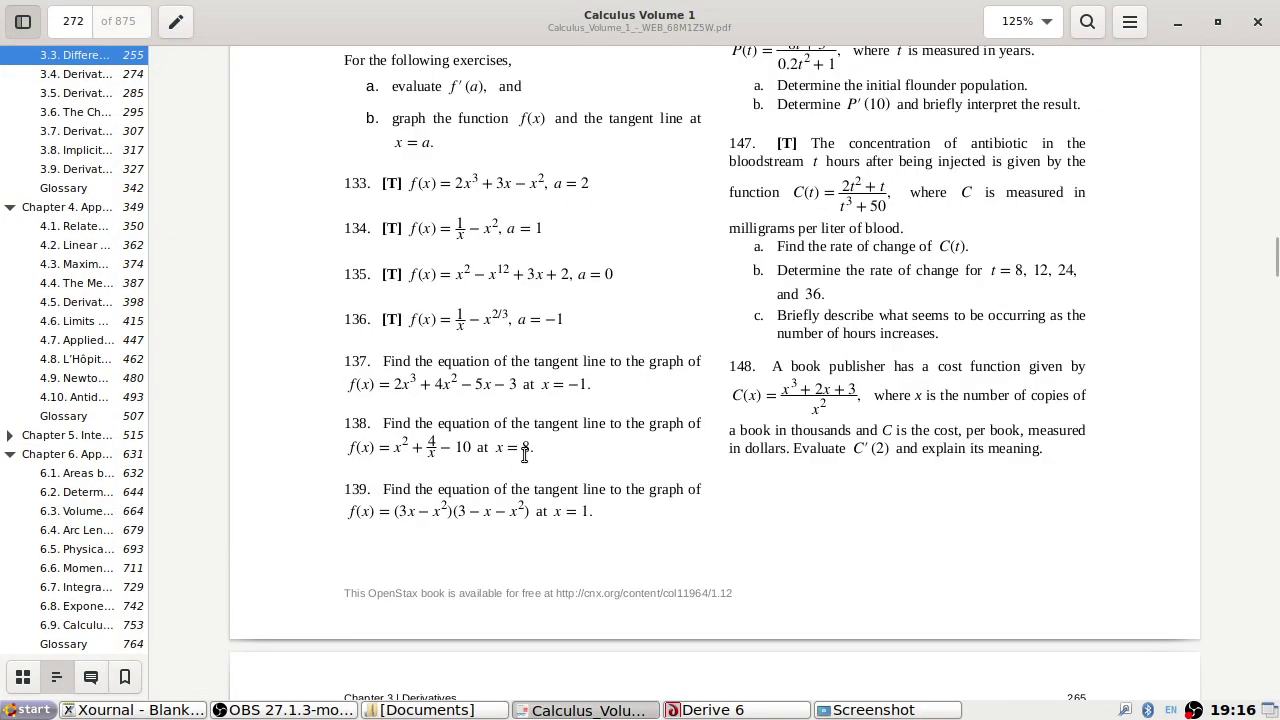
{"action": "scroll", "coordinate": [524, 454], "scroll_direction": "down", "scroll_amount": 5}
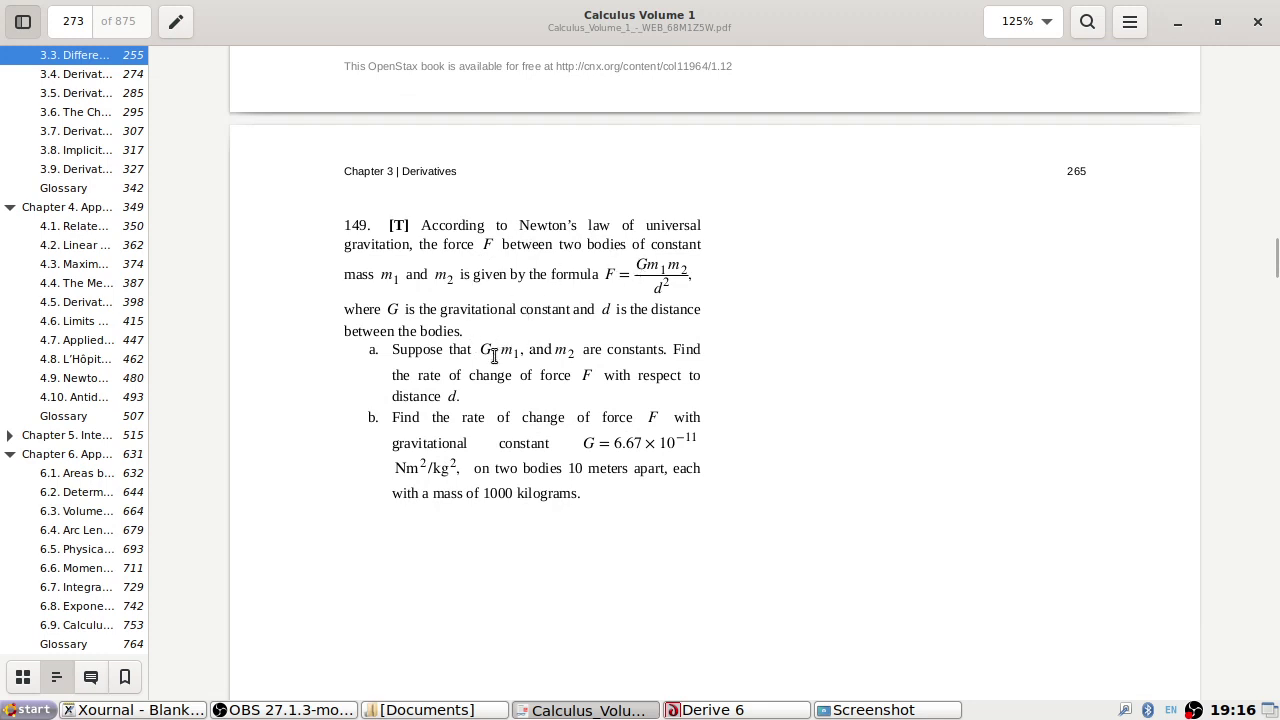
{"action": "scroll", "coordinate": [494, 356], "scroll_direction": "down", "scroll_amount": 1}
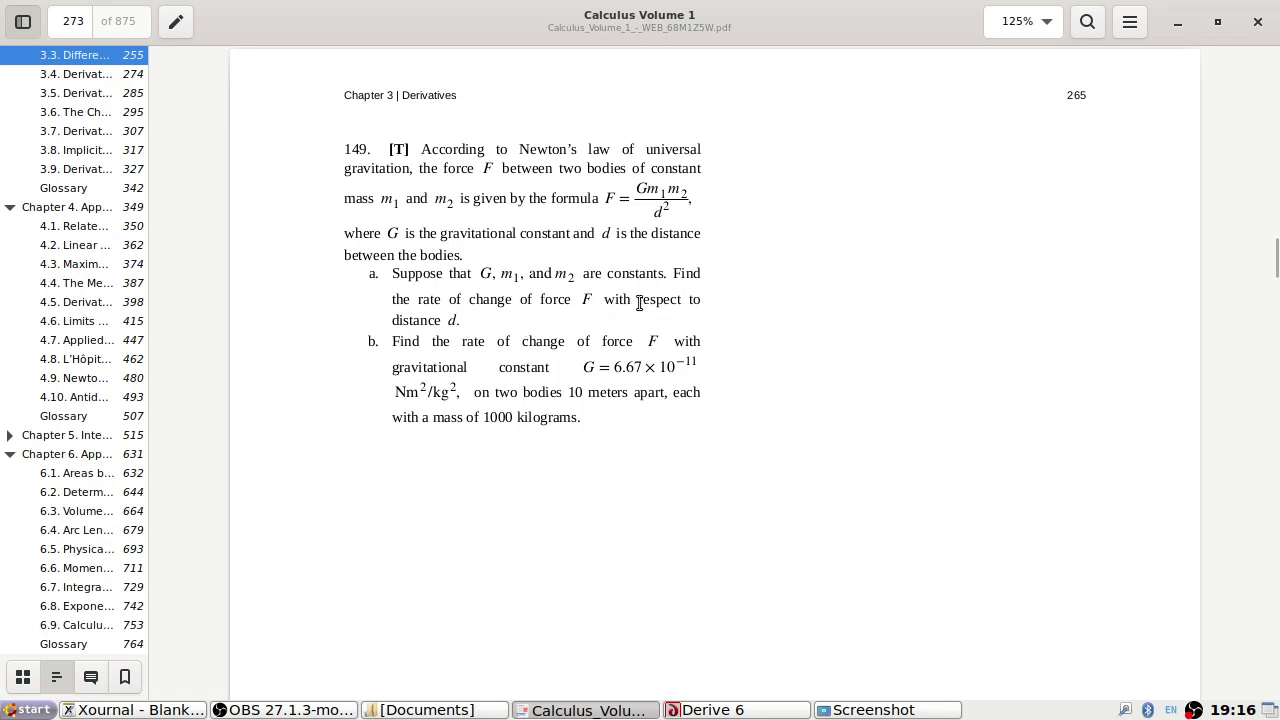
- Set Input Case Sensitivity to Sensitive in Mode Settings, adding CaseMode := Sensitive as #23
{"action": "left_click", "coordinate": [748, 706]}
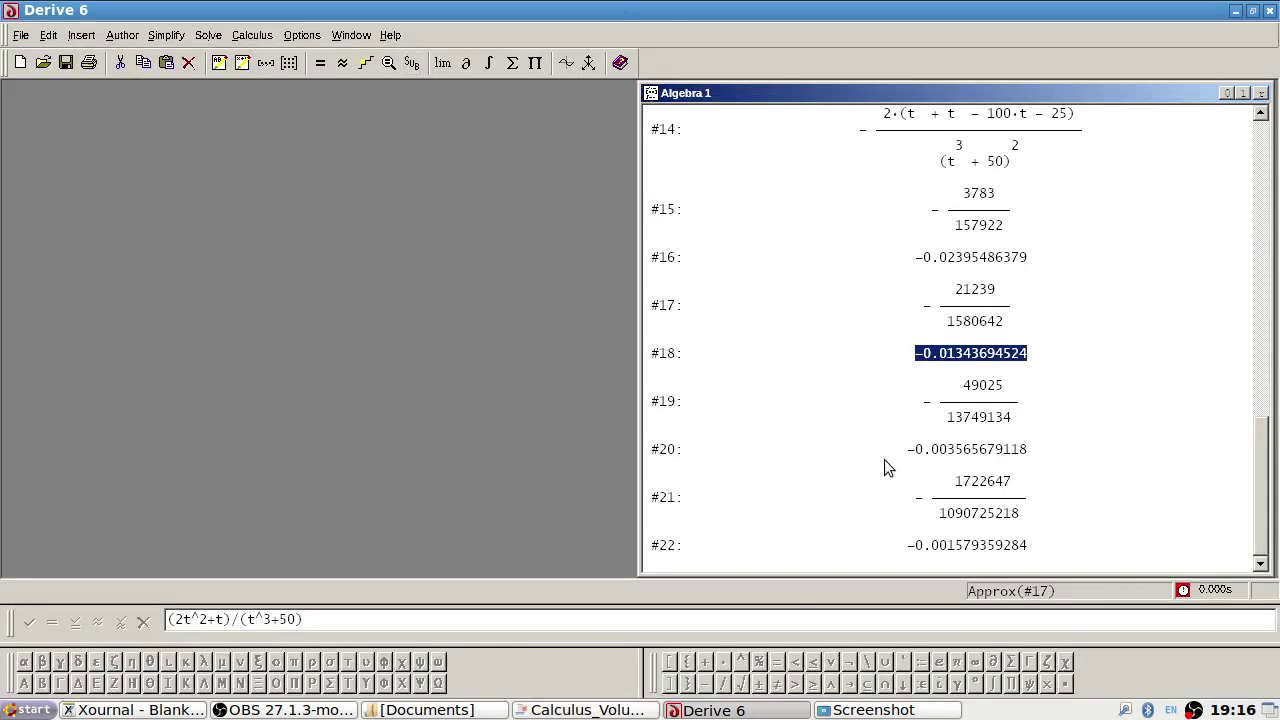
{"action": "left_click", "coordinate": [995, 546]}
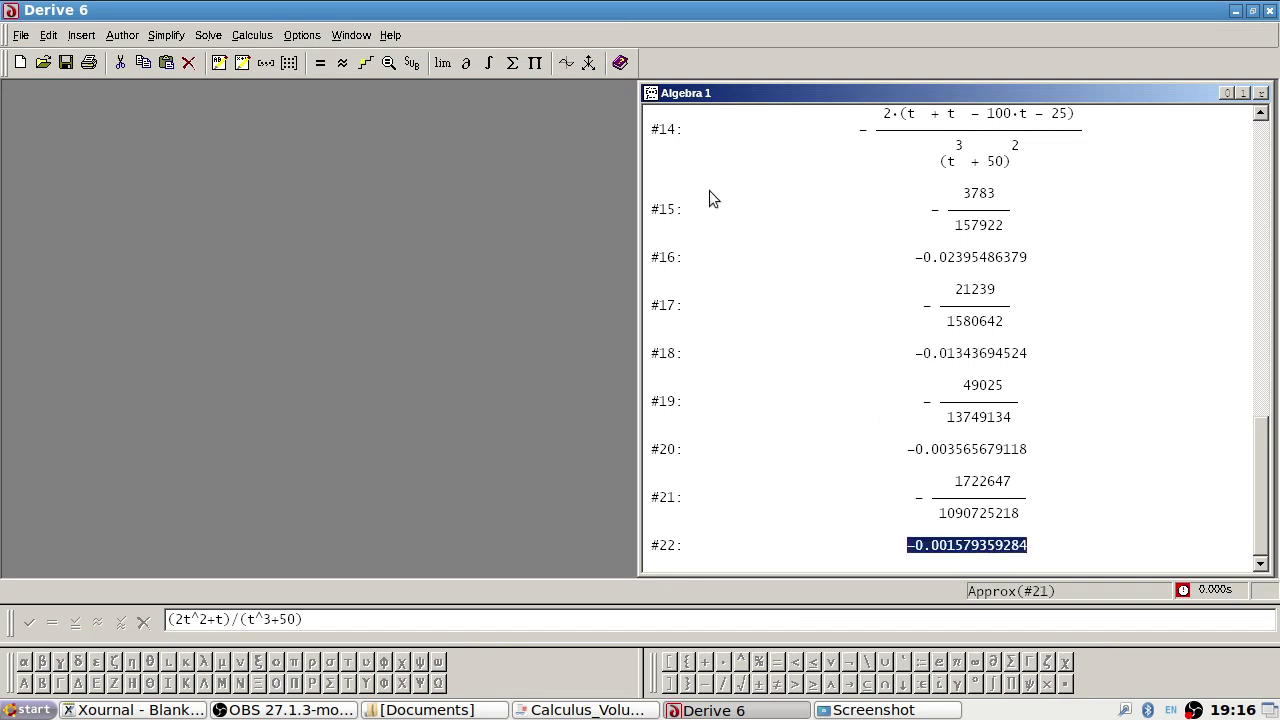
{"action": "left_click", "coordinate": [351, 35]}
{"action": "mouse_move", "coordinate": [303, 35]}
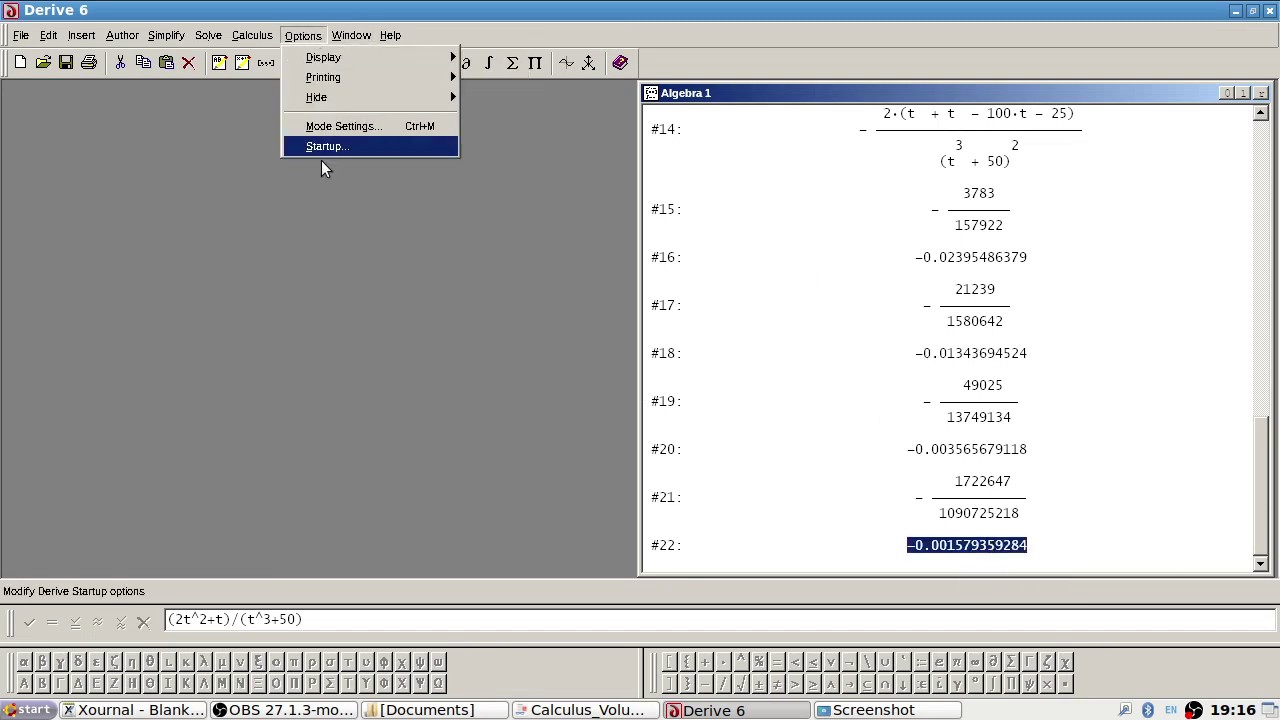
{"action": "left_click", "coordinate": [342, 125]}
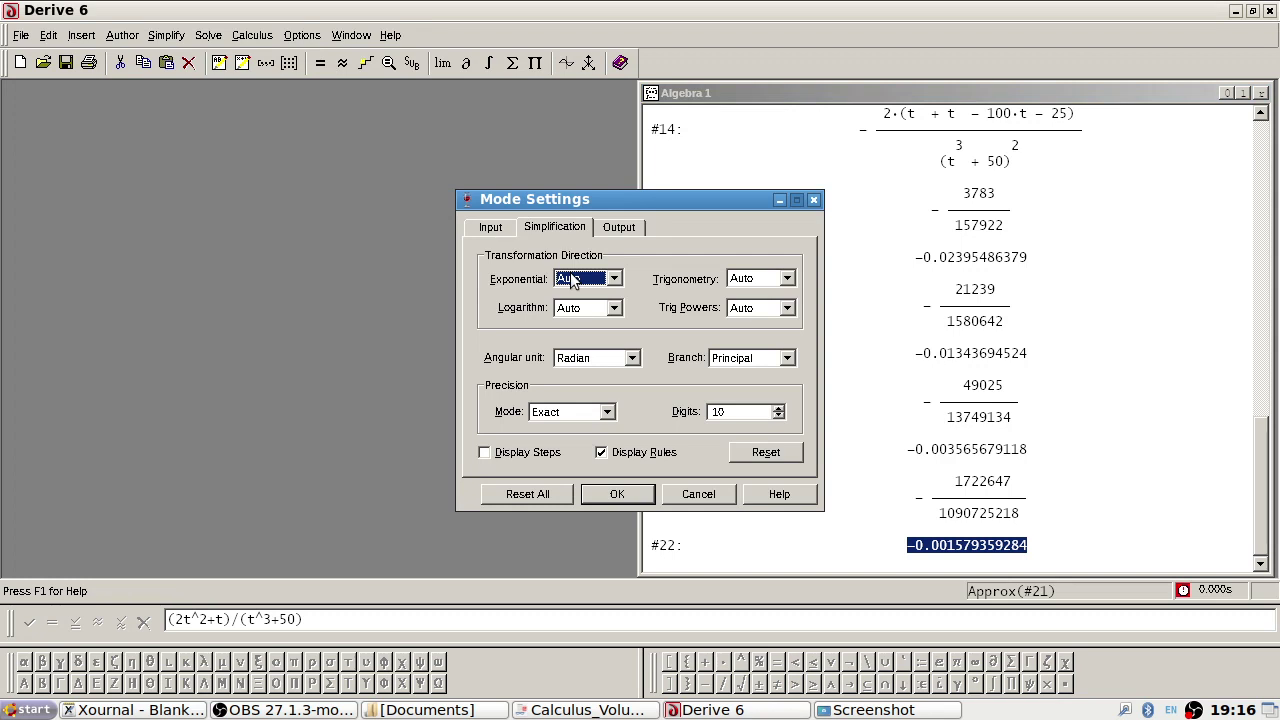
{"action": "left_click", "coordinate": [505, 230]}
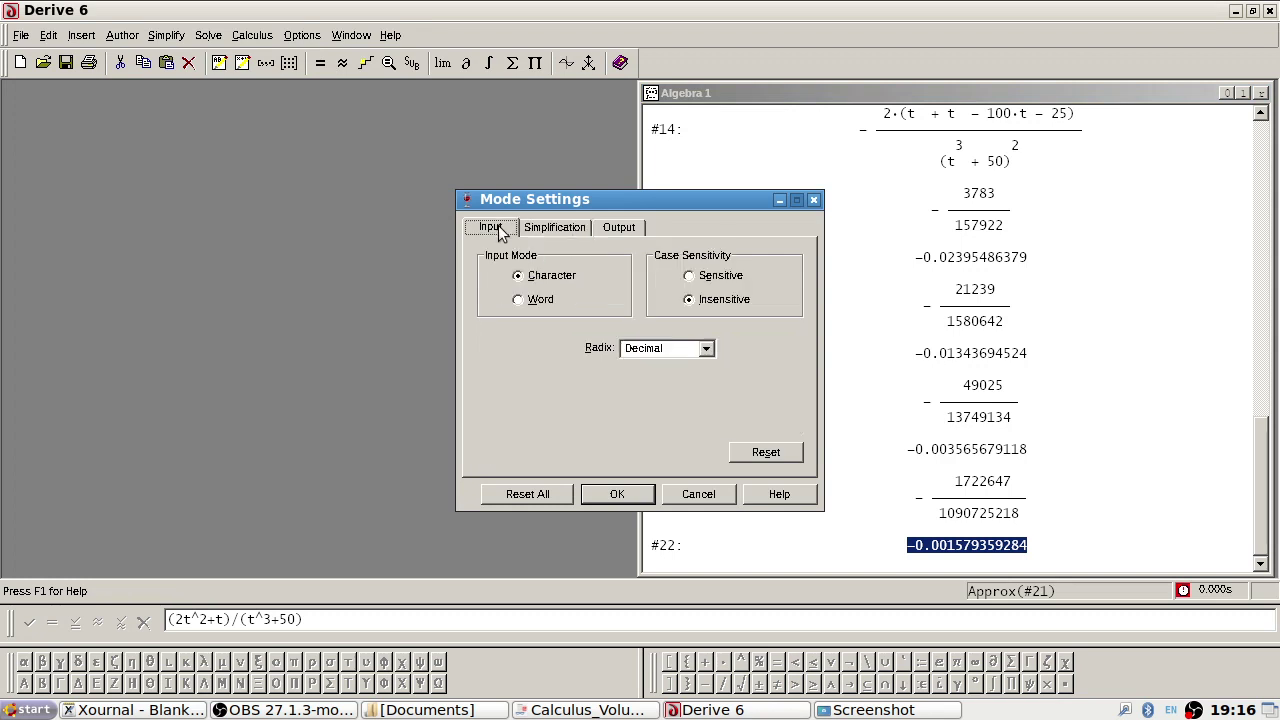
{"action": "left_click", "coordinate": [716, 283]}
{"action": "left_click", "coordinate": [617, 493]}
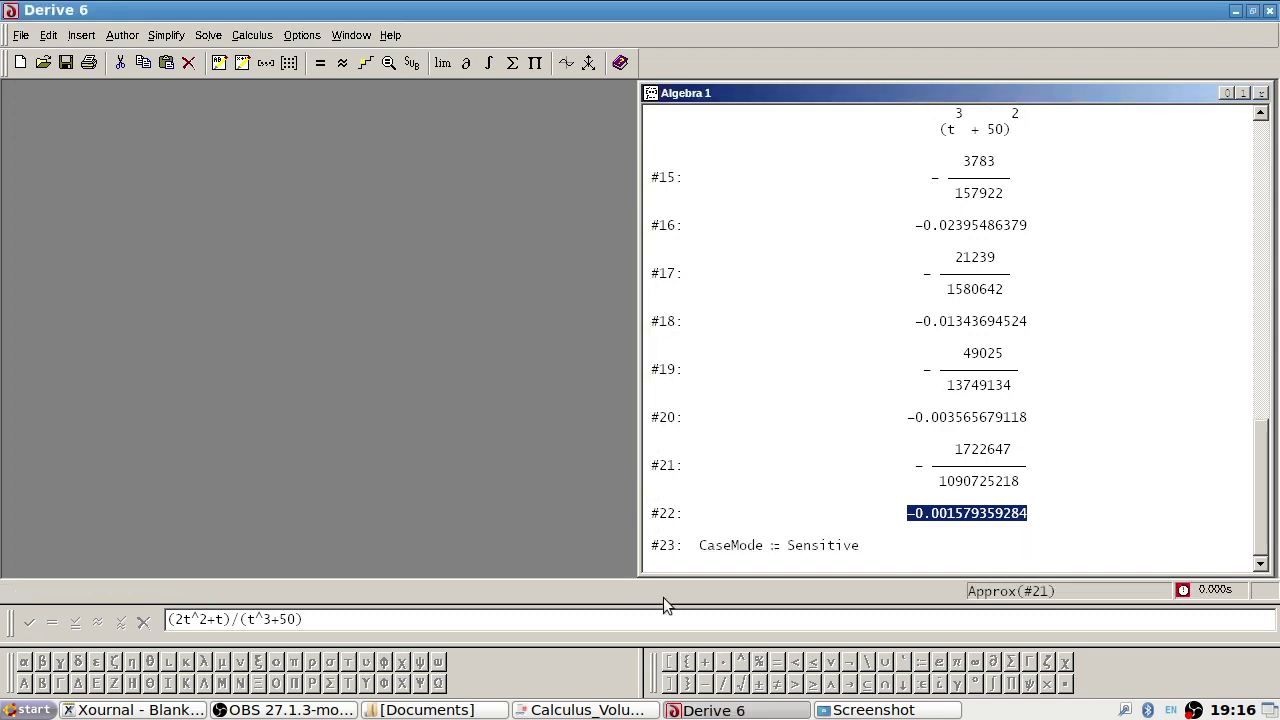
{"action": "left_click", "coordinate": [674, 621]}
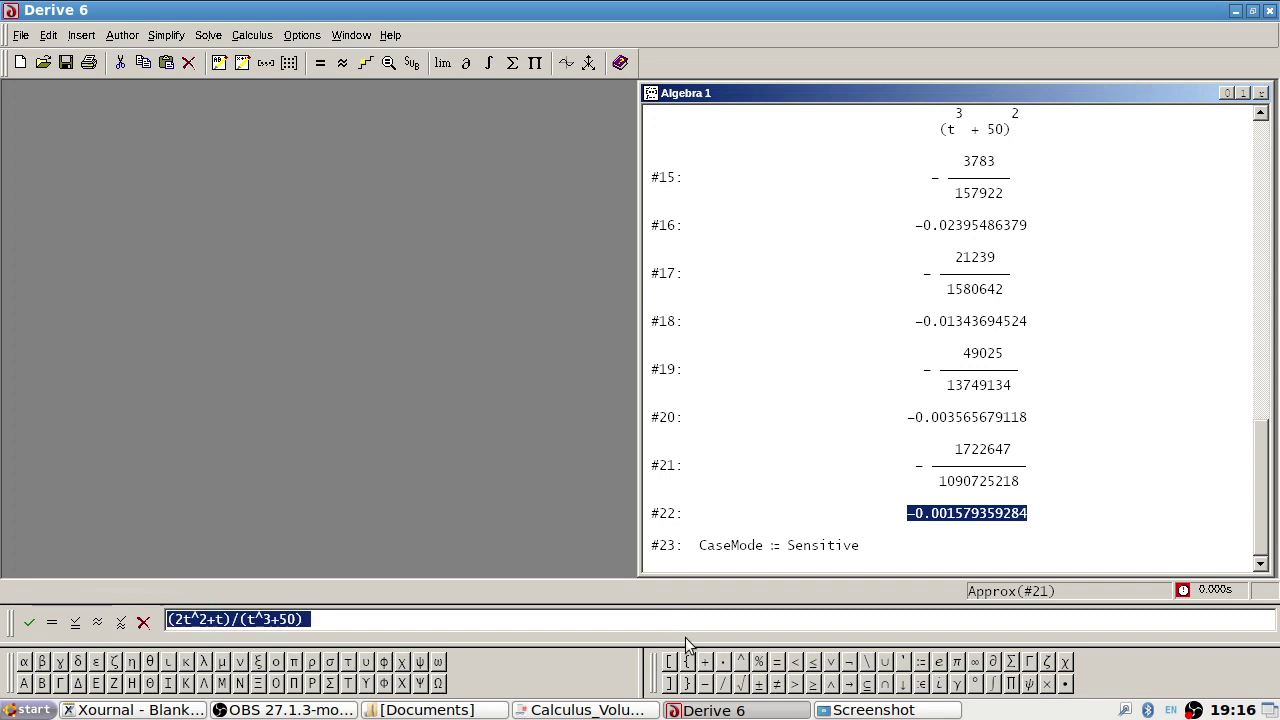
- Enter the force formula G m1 m2/d^2 from exercise 149 as expression #24
{"action": "key", "text": "BackSpace"}
{"action": "key", "text": "alt+Tab"}
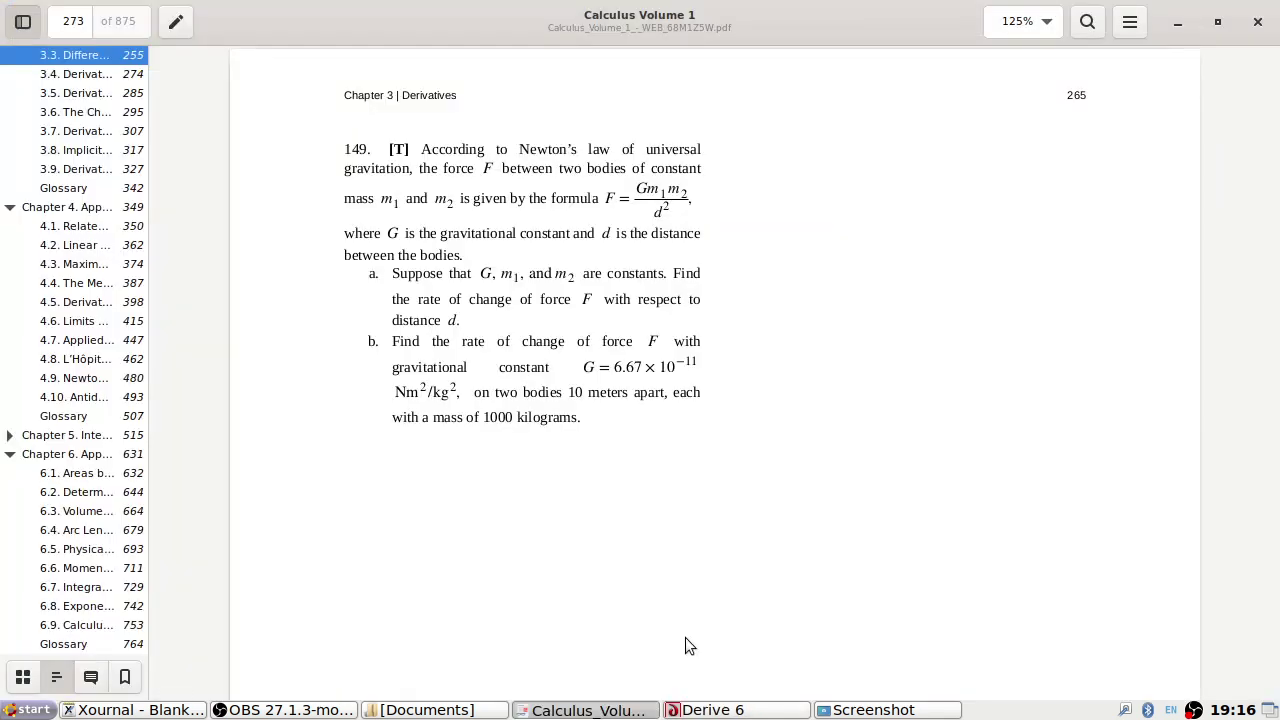
{"action": "key", "text": "alt+Tab"}
{"action": "type", "text": "G m1 "}
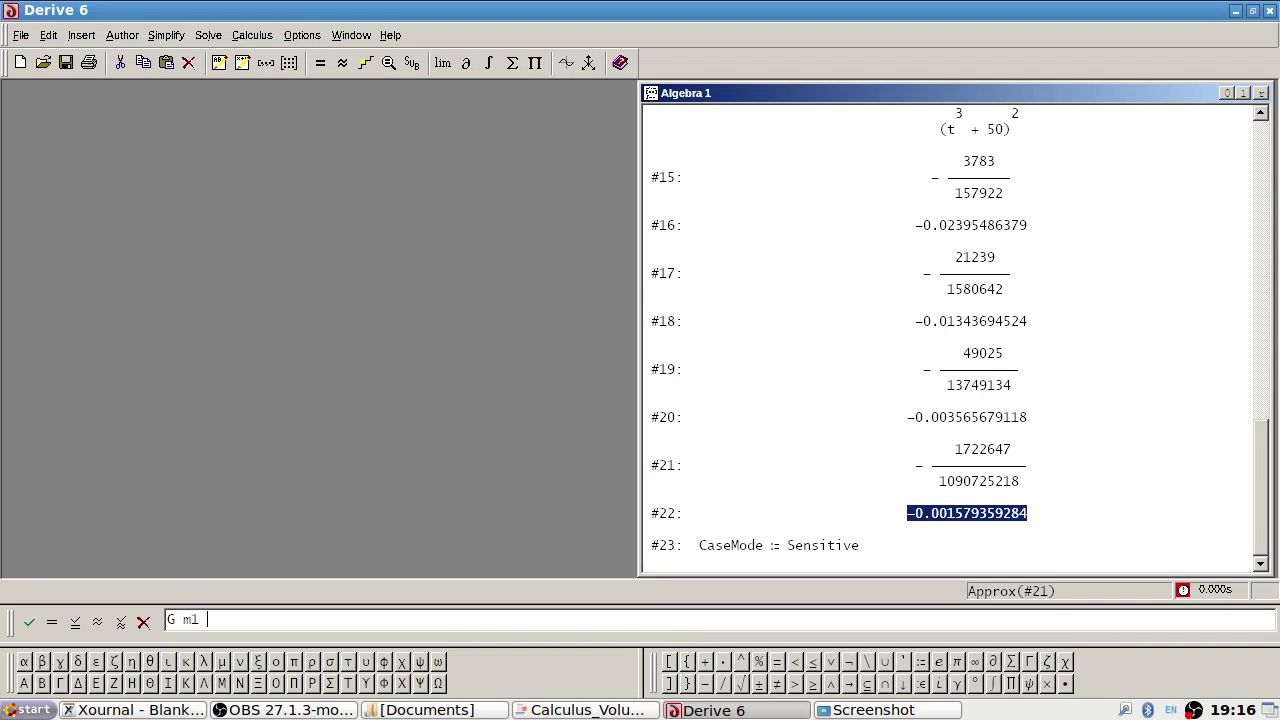
{"action": "type", "text": "m2 /"}
{"action": "key", "text": "alt+Tab"}
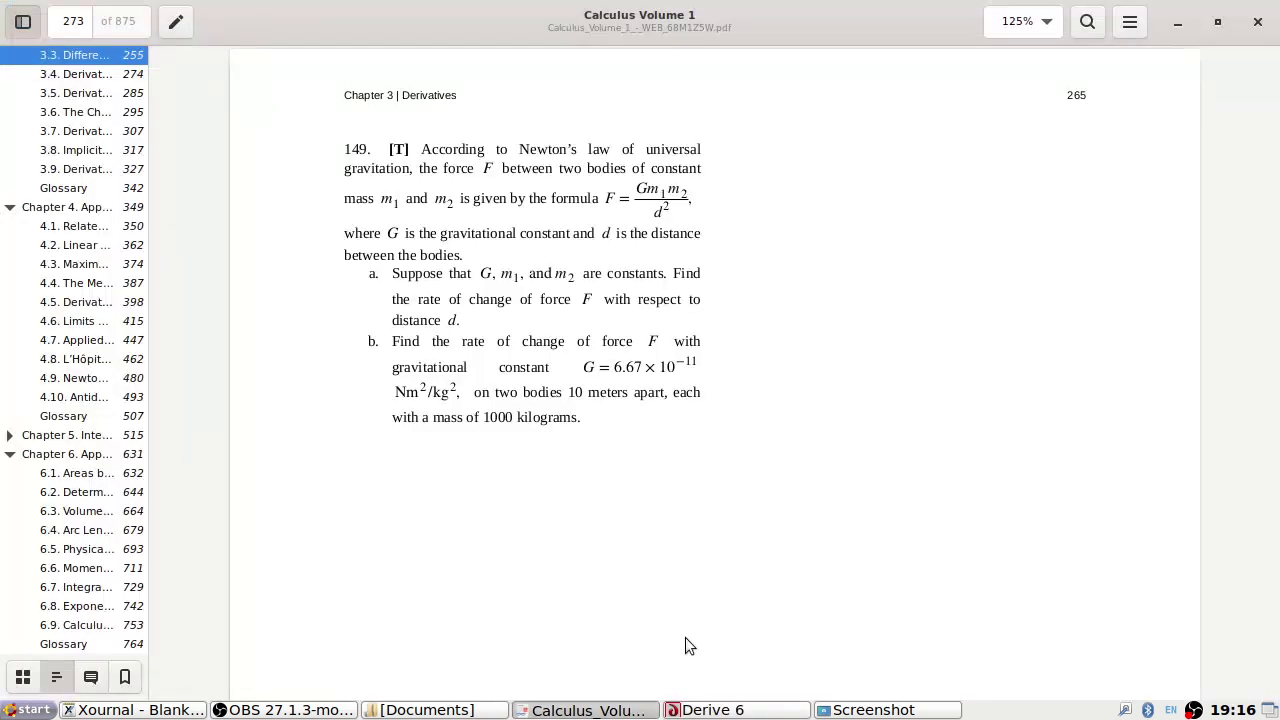
{"action": "key", "text": "alt+Tab"}
{"action": "type", "text": "d^2"}
{"action": "key", "text": "Return"}
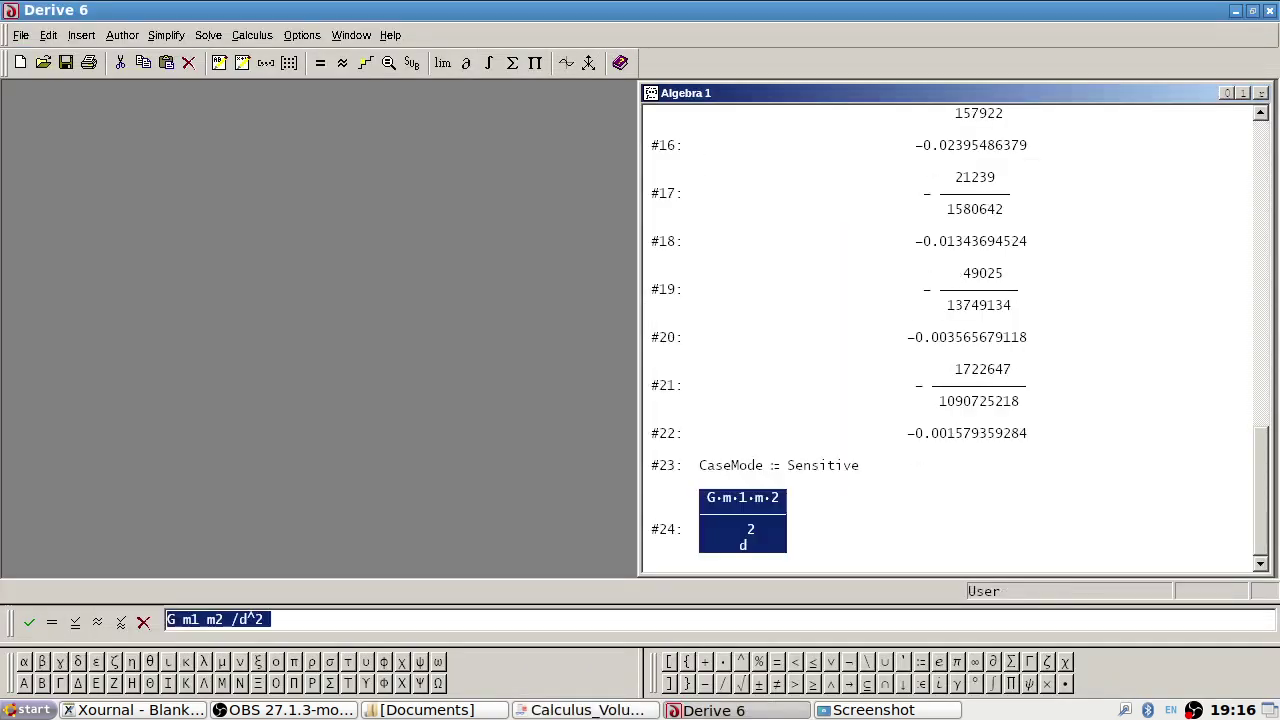
- Try subscripted masses, then re-enter the formula as G·m·M/d²
{"action": "left_click", "coordinate": [256, 619]}
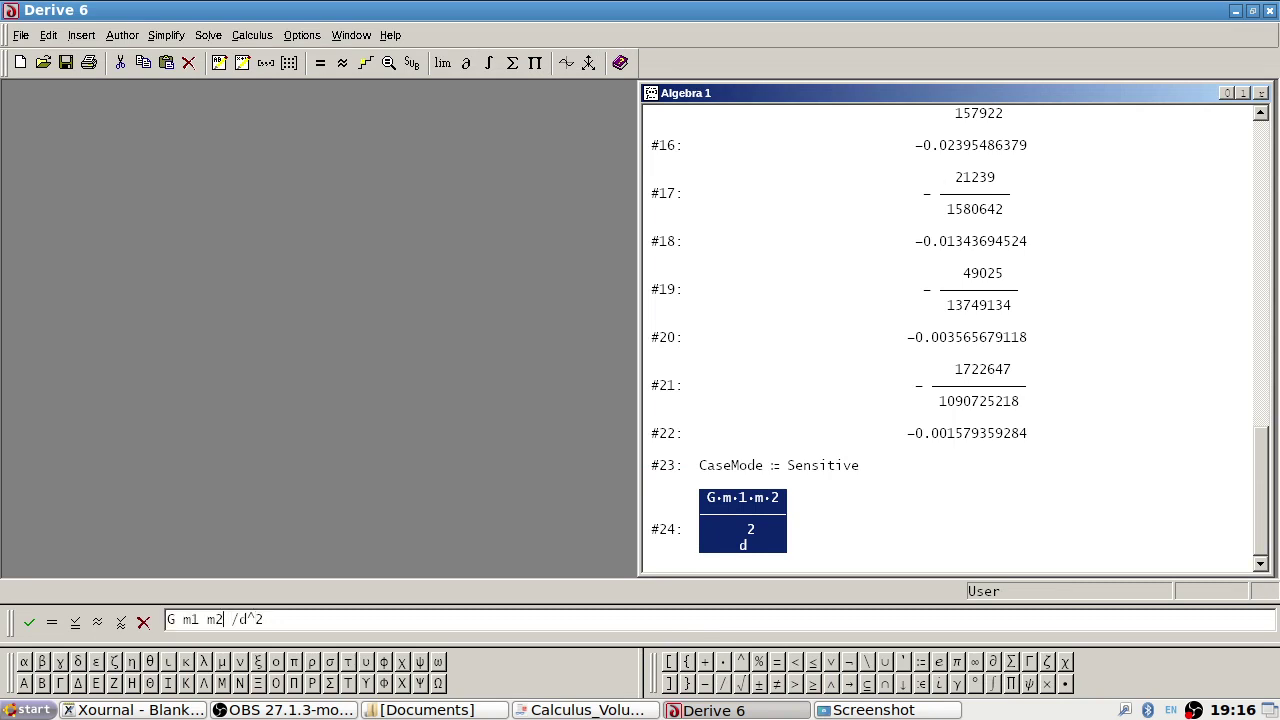
{"action": "key", "text": "Left"}
{"action": "type", "text": "_1 m_"}
{"action": "key", "text": "Return"}
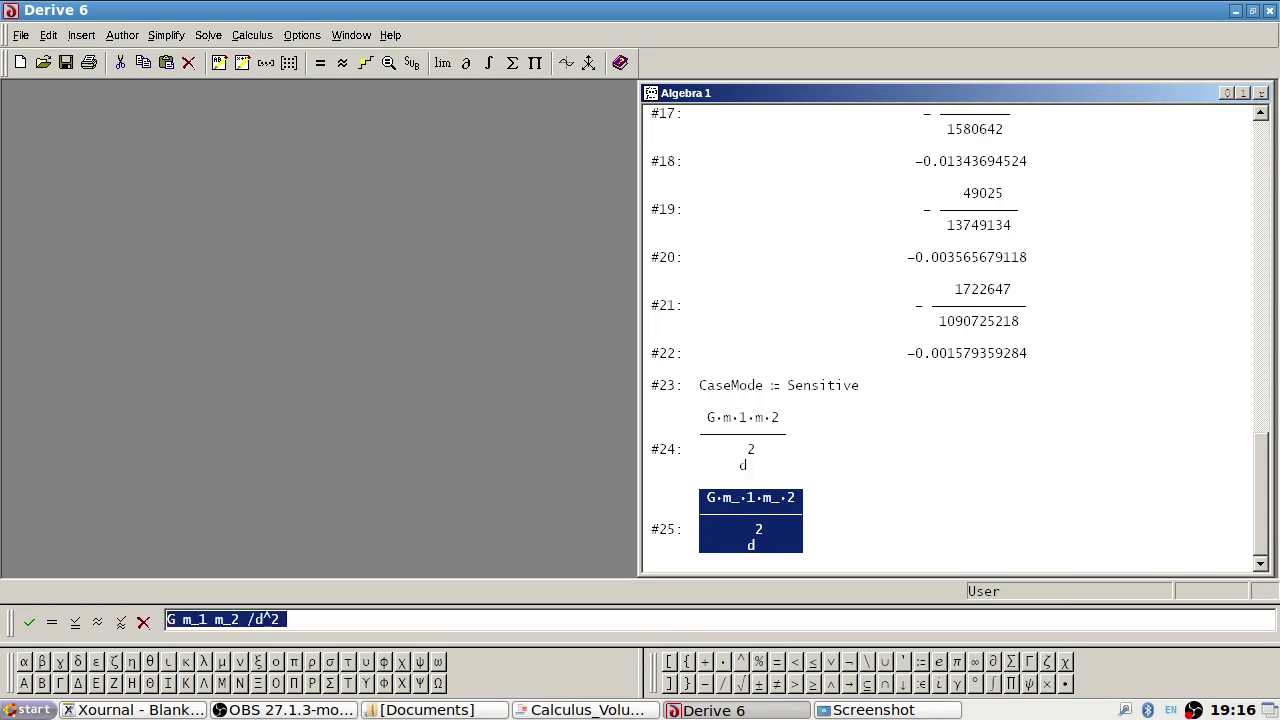
{"action": "left_click", "coordinate": [280, 619]}
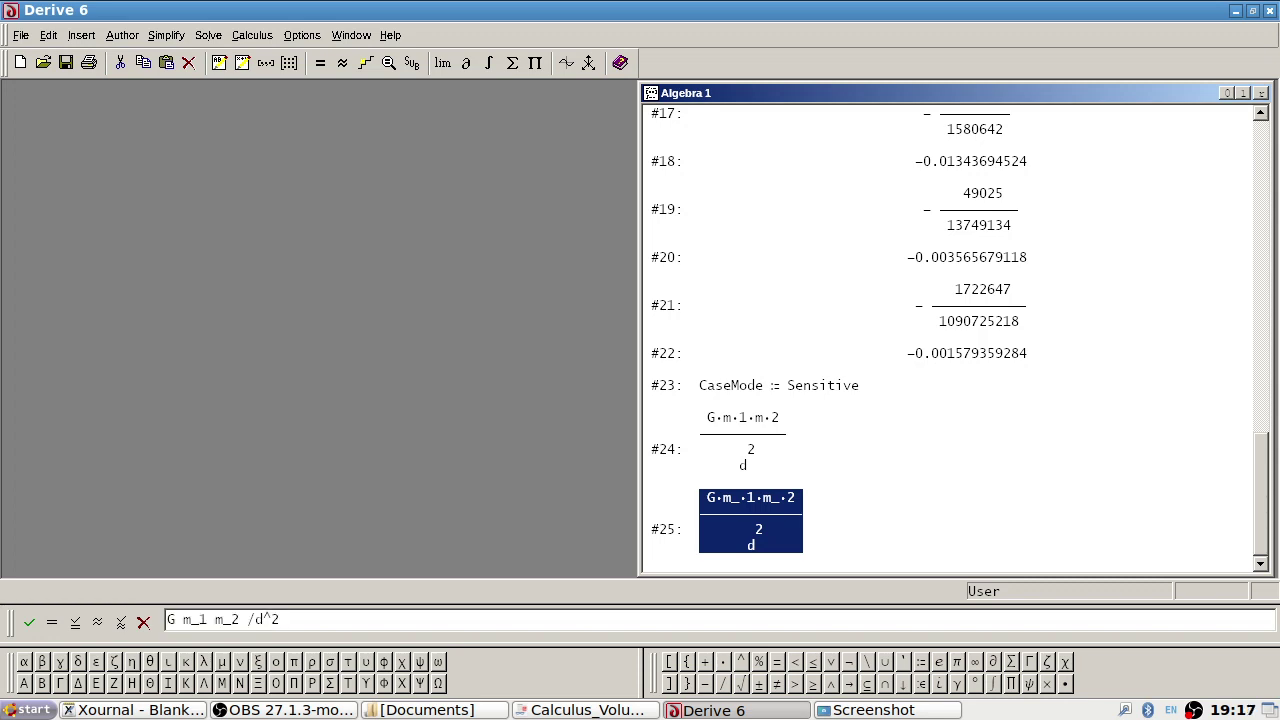
{"action": "key", "text": "alt+Tab"}
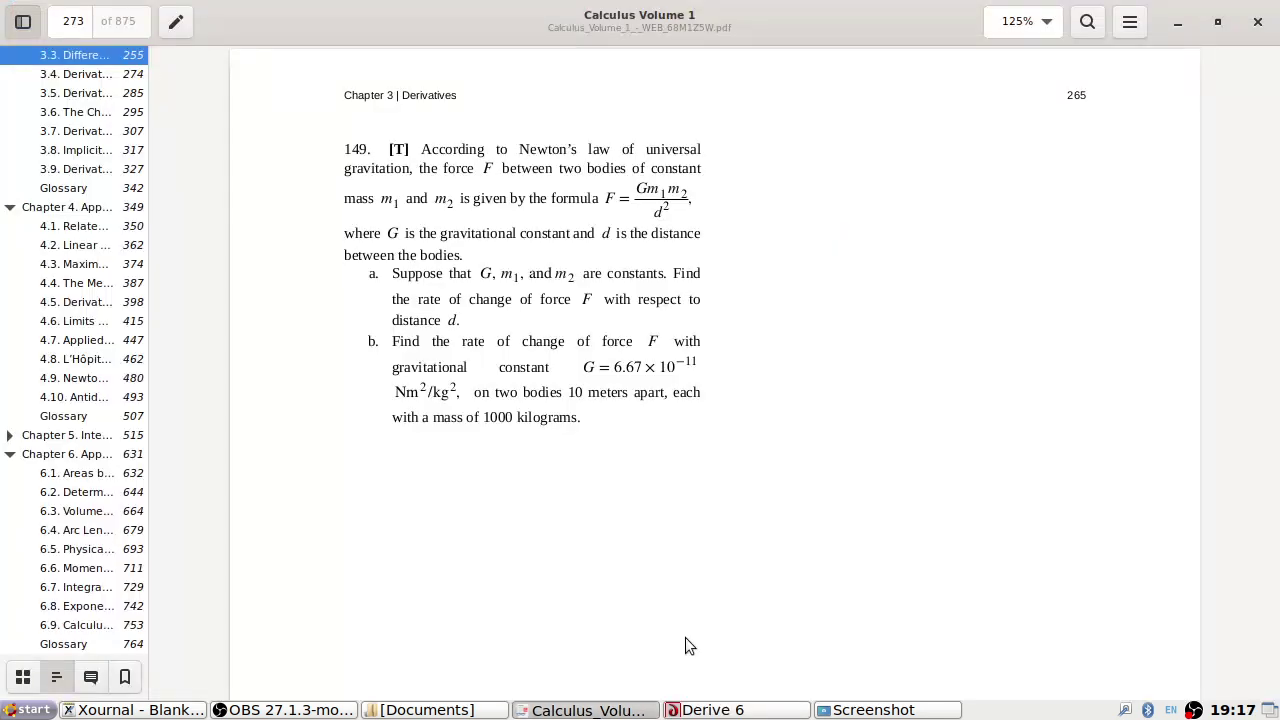
{"action": "key", "text": "alt+Tab"}
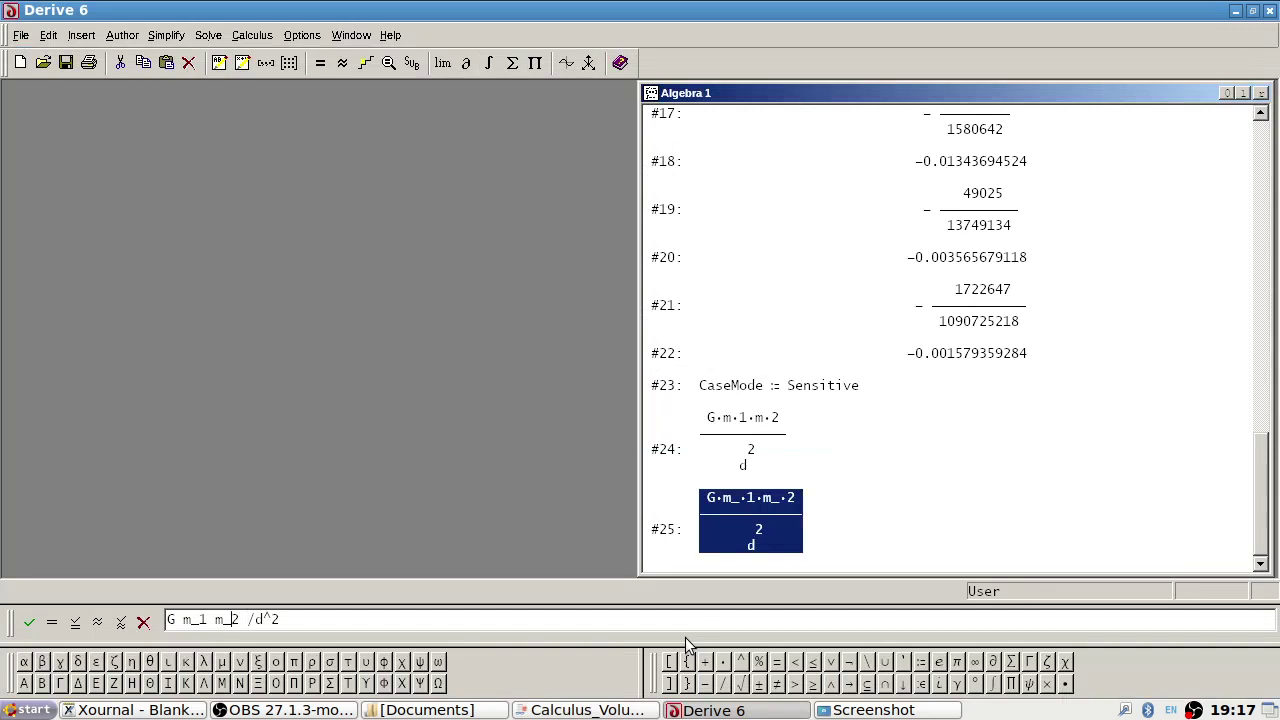
{"action": "key", "text": "BackSpace"}
{"action": "key", "text": "BackSpace"}
{"action": "key", "text": "BackSpace"}
{"action": "key", "text": "BackSpace"}
{"action": "key", "text": "BackSpace"}
{"action": "type", "text": "M"}
{"action": "key", "text": "Return"}
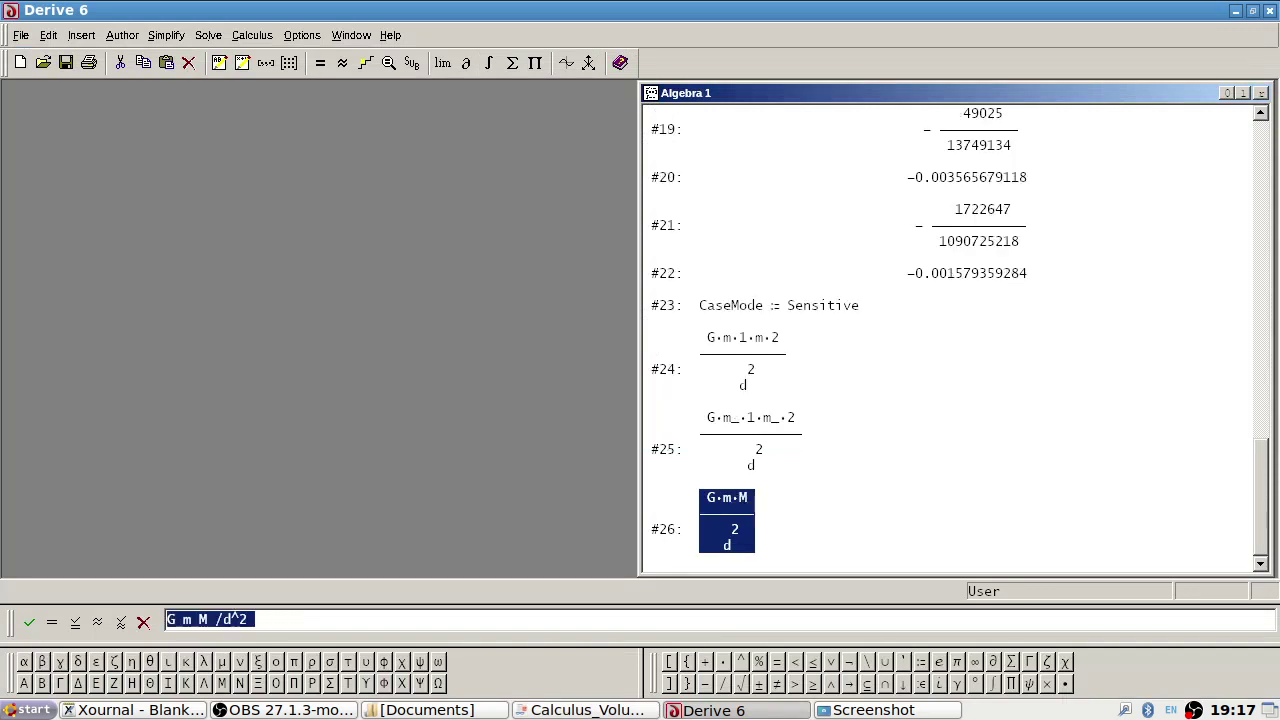
- Select expression #24 and reread exercise 149 in the PDF
{"action": "left_click", "coordinate": [710, 354]}
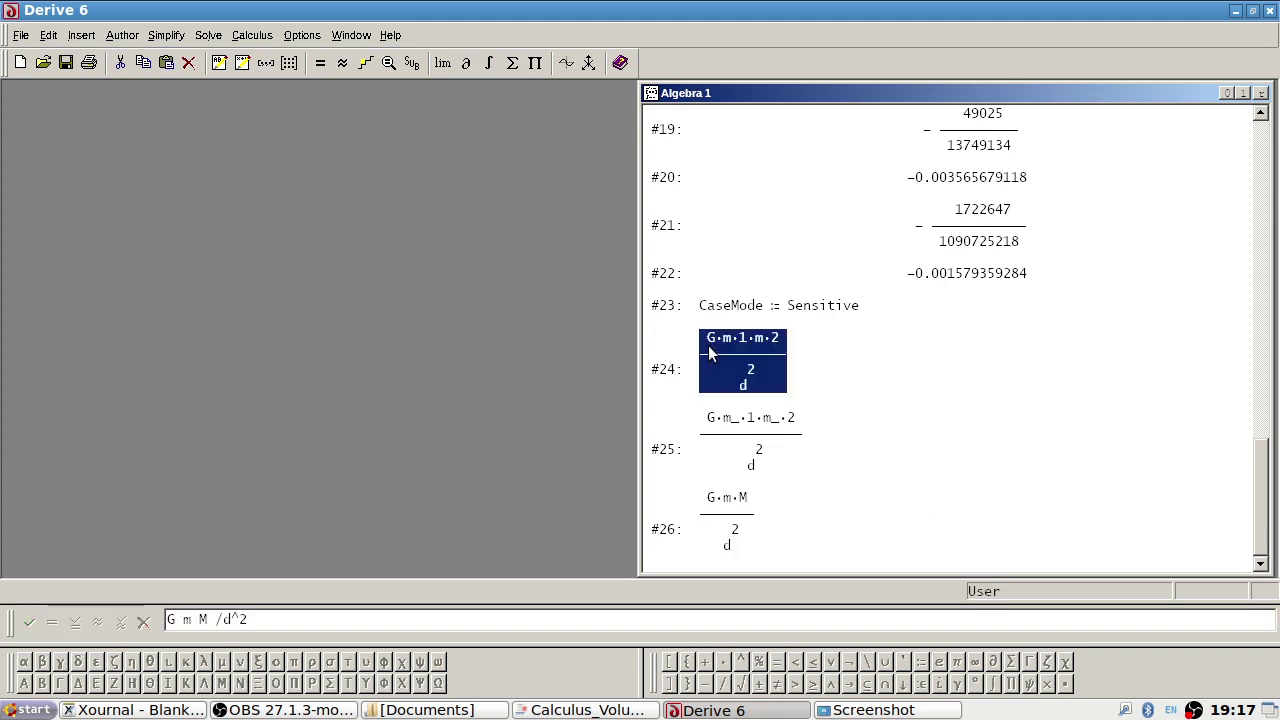
{"action": "scroll", "coordinate": [708, 351], "scroll_direction": "up", "scroll_amount": 3}
{"action": "key", "text": "alt+Tab"}
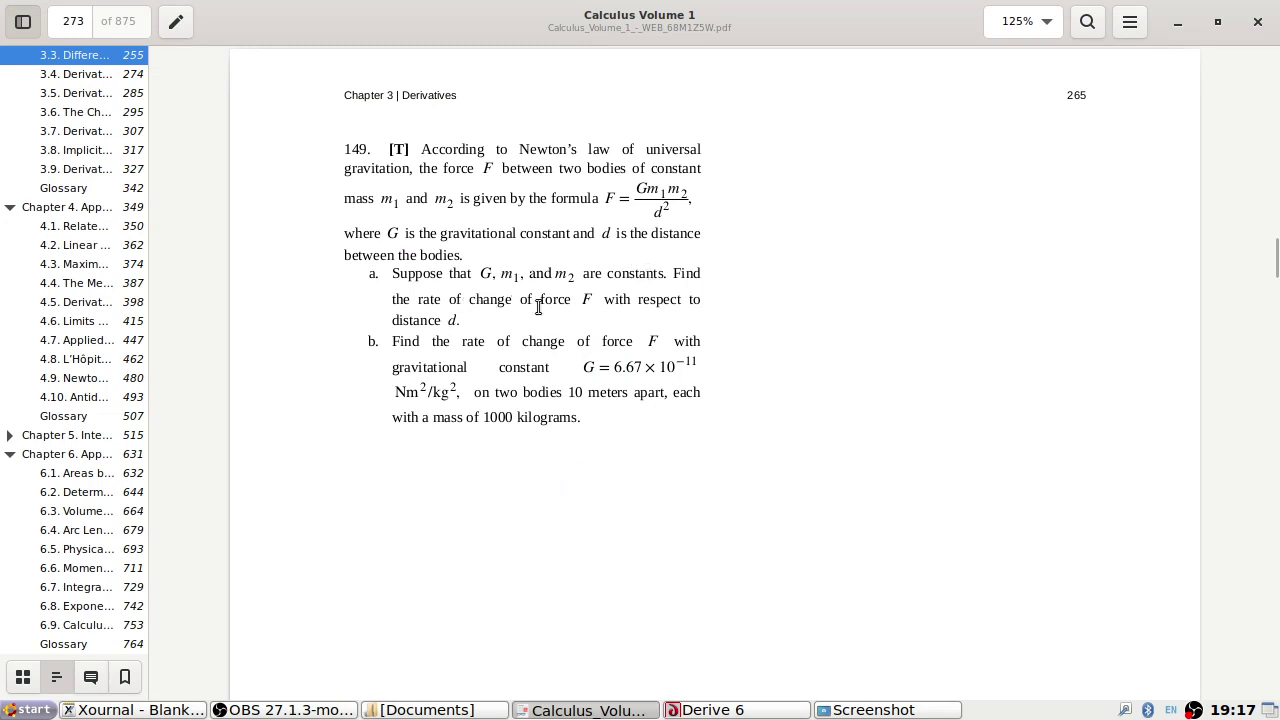
{"action": "key", "text": "alt+Tab"}
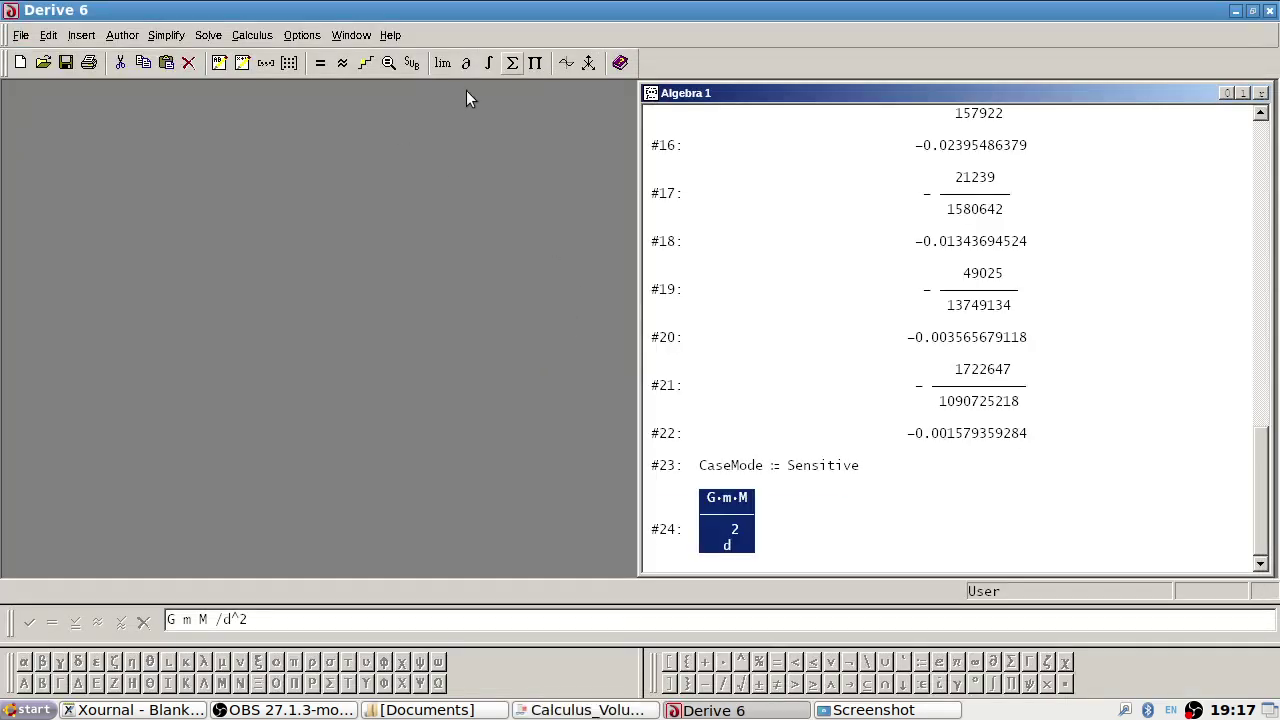
- Differentiate expression #24 with respect to d and simplify to −2·G·M·m/d³
{"action": "left_click", "coordinate": [470, 66]}
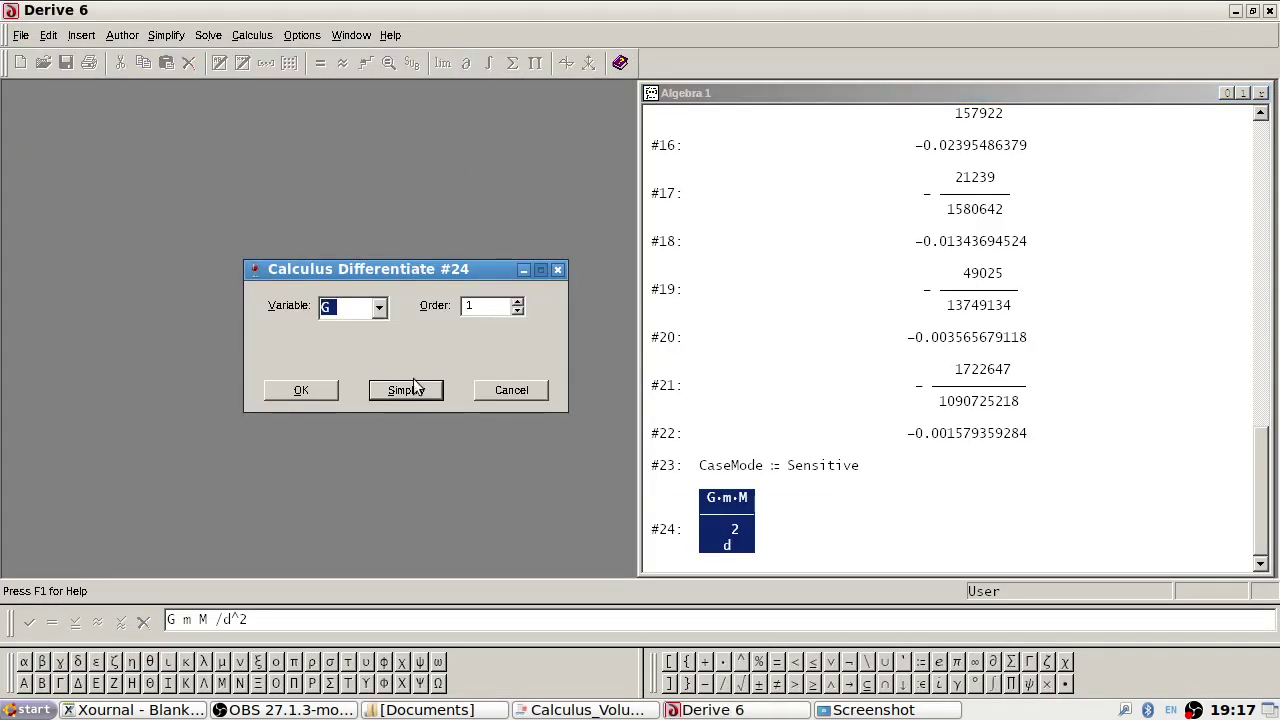
{"action": "left_click", "coordinate": [380, 306]}
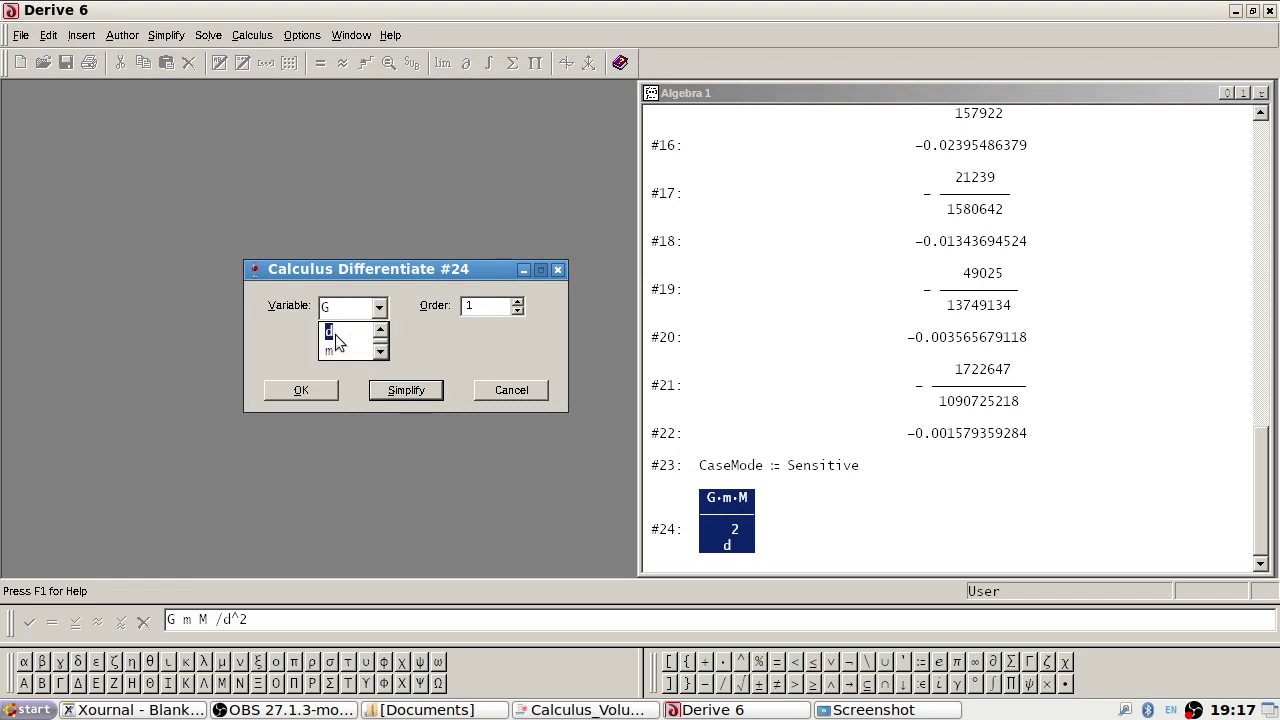
{"action": "left_click", "coordinate": [336, 342]}
{"action": "left_click", "coordinate": [410, 390]}
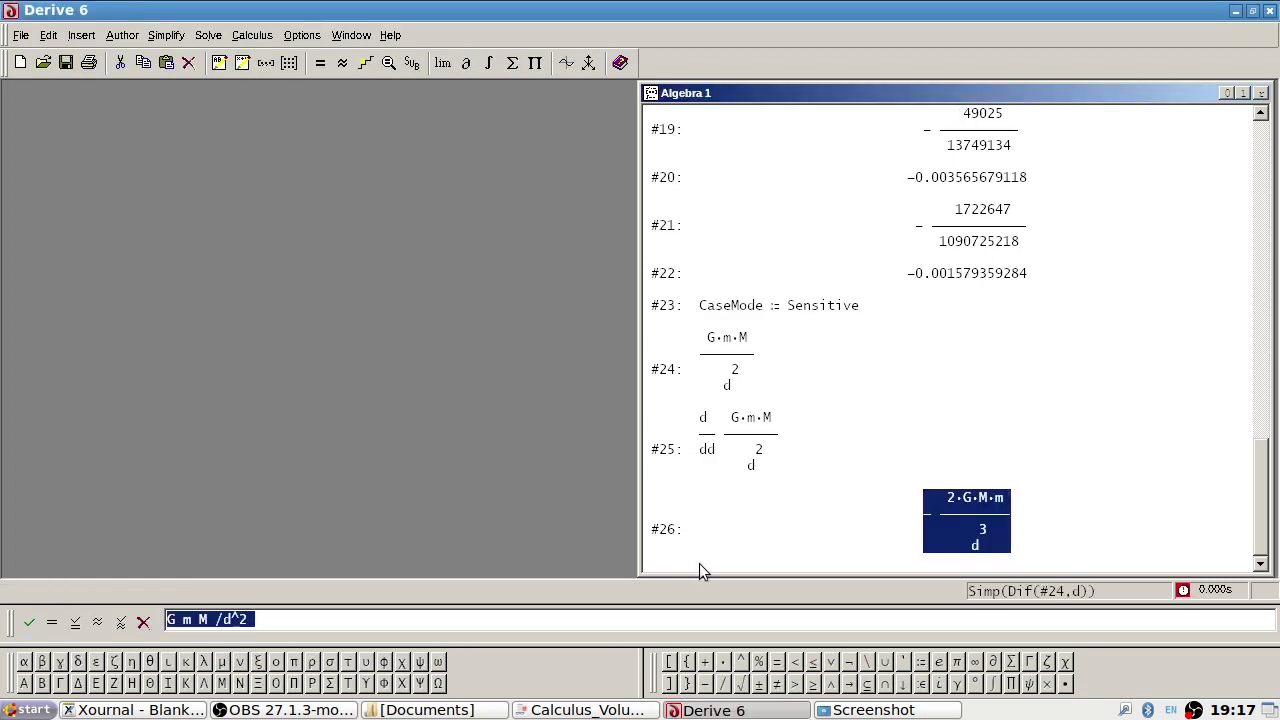
{"action": "key", "text": "alt+Tab"}
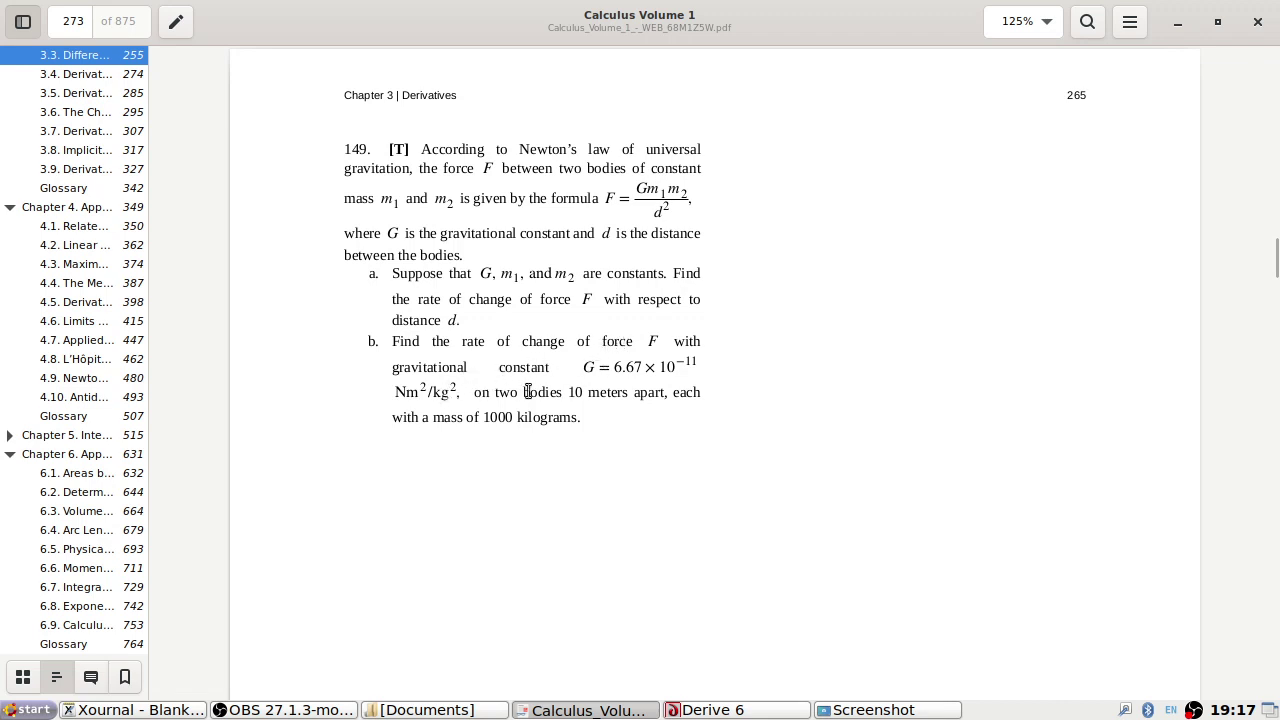
- Substitute G = 6.667·10^-11 into derivative #26 and simplify
{"action": "key", "text": "alt+Tab"}
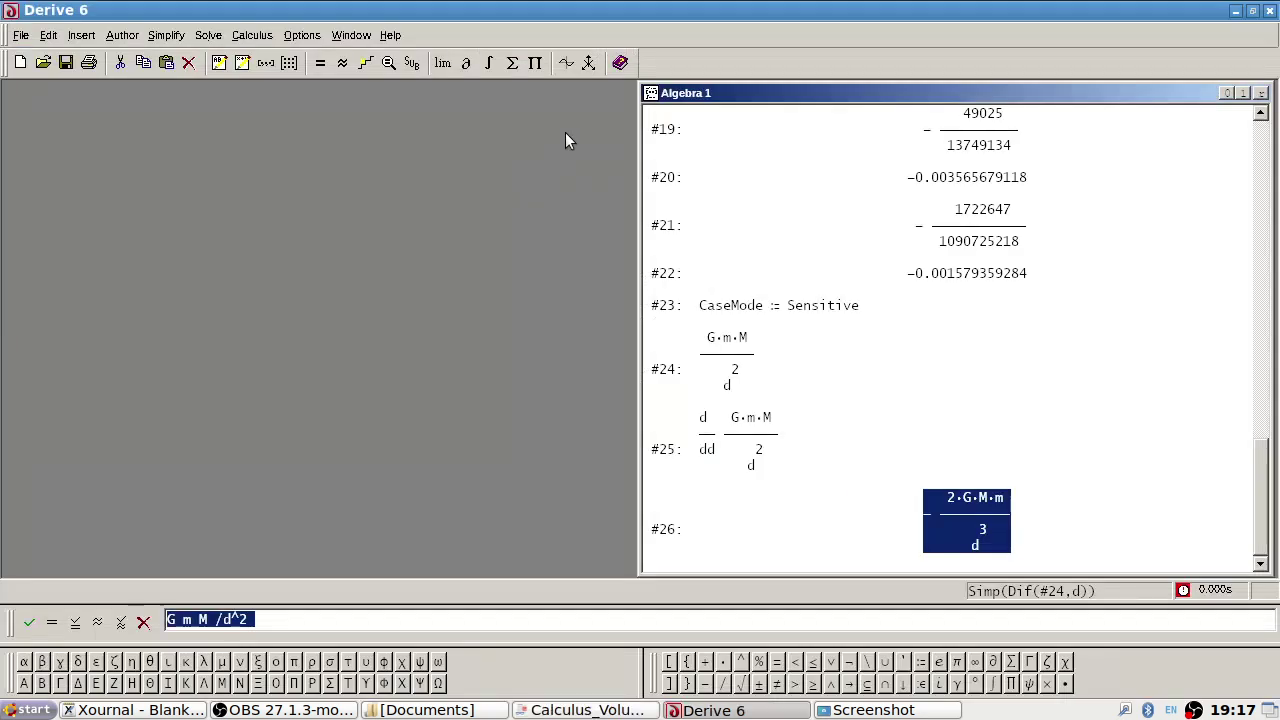
{"action": "left_click", "coordinate": [410, 63]}
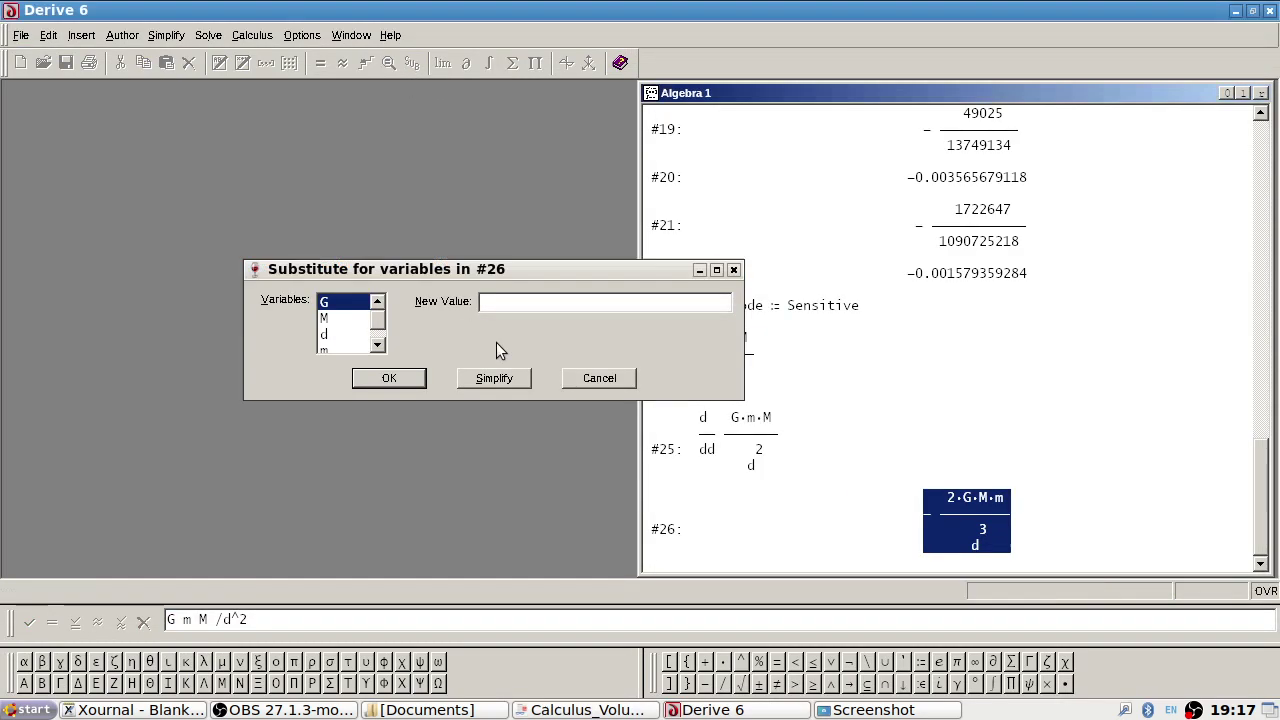
{"action": "left_click", "coordinate": [534, 303]}
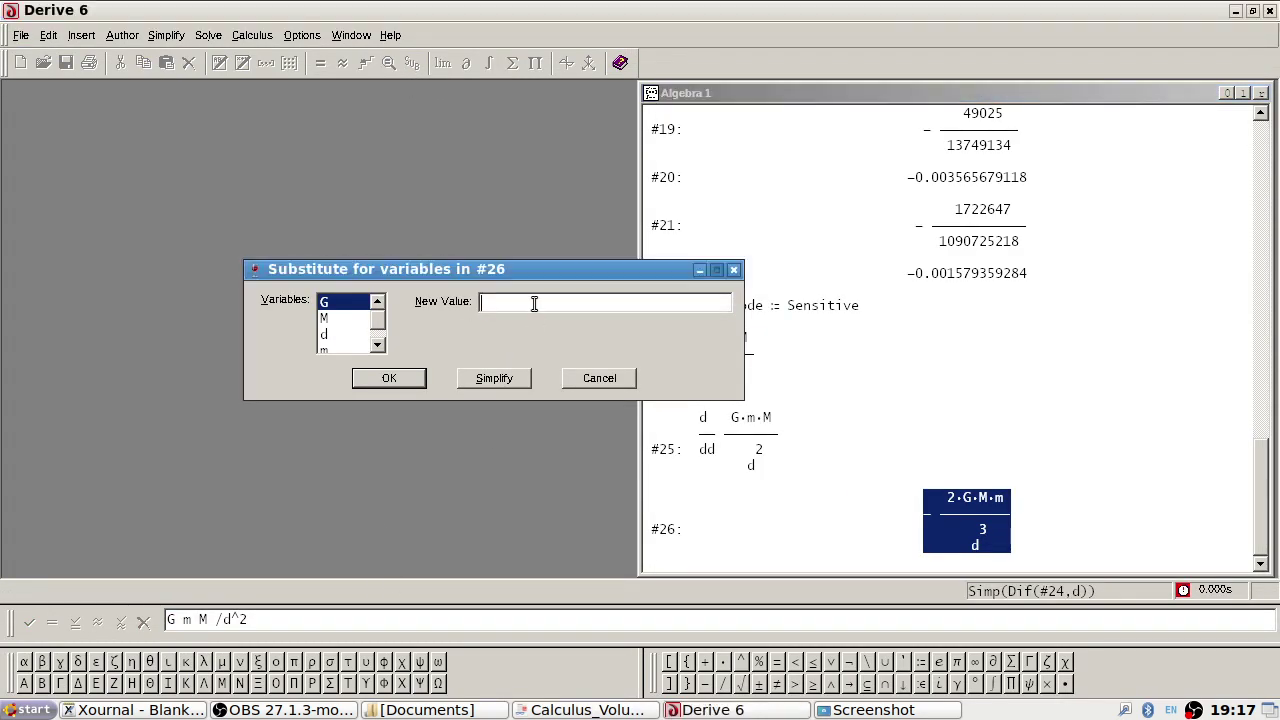
{"action": "type", "text": "6.667 * 10^-11"}
{"action": "key", "text": "alt+Tab"}
{"action": "key", "text": "alt+Tab"}
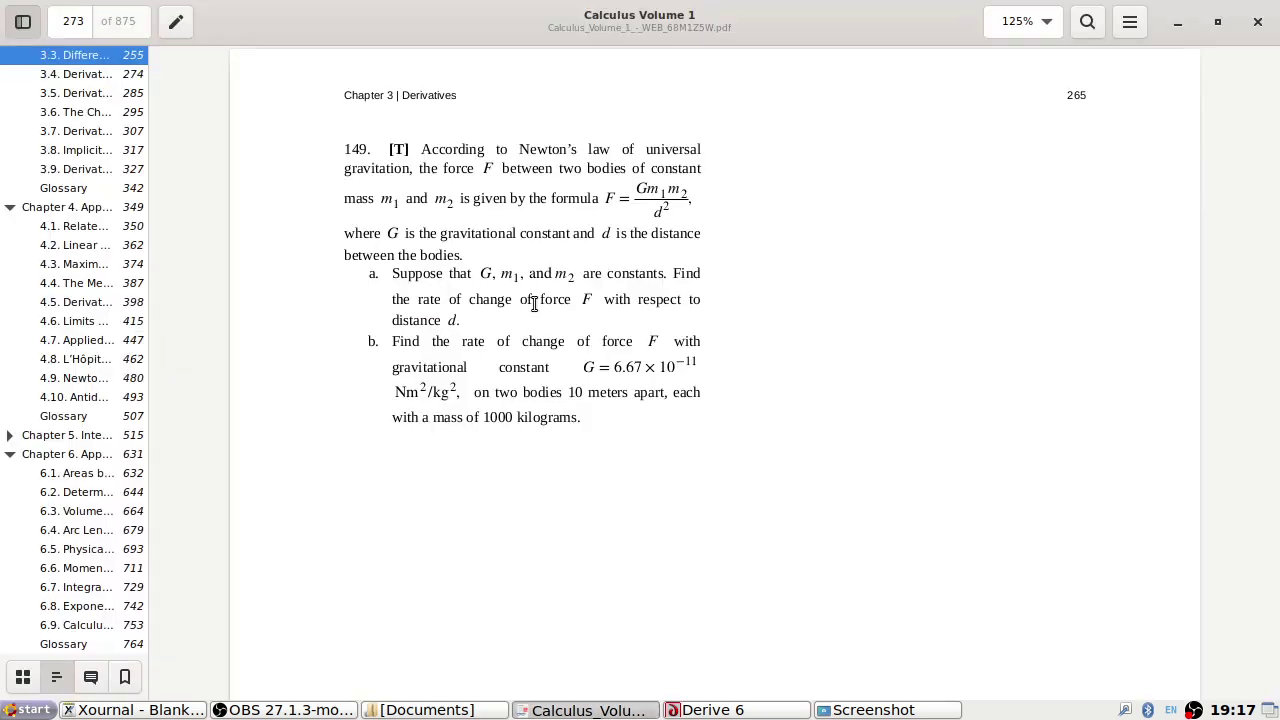
{"action": "key", "text": "alt+Tab"}
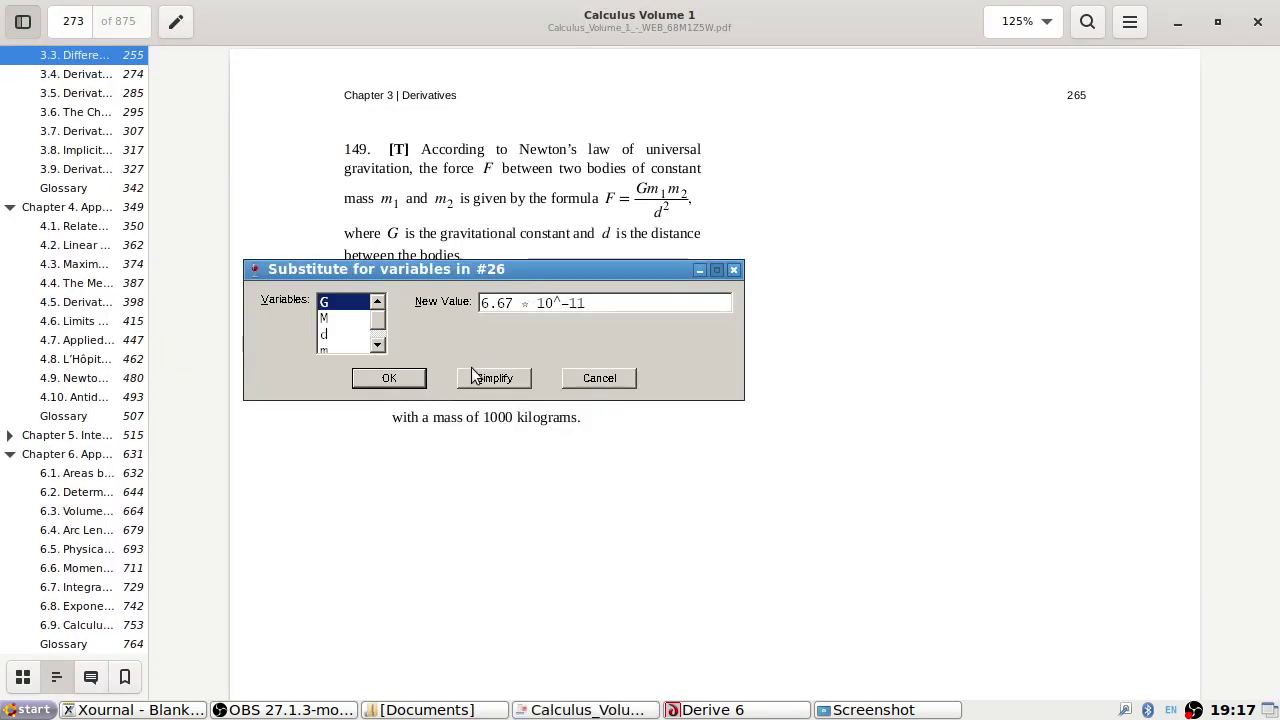
{"action": "left_click", "coordinate": [491, 376]}
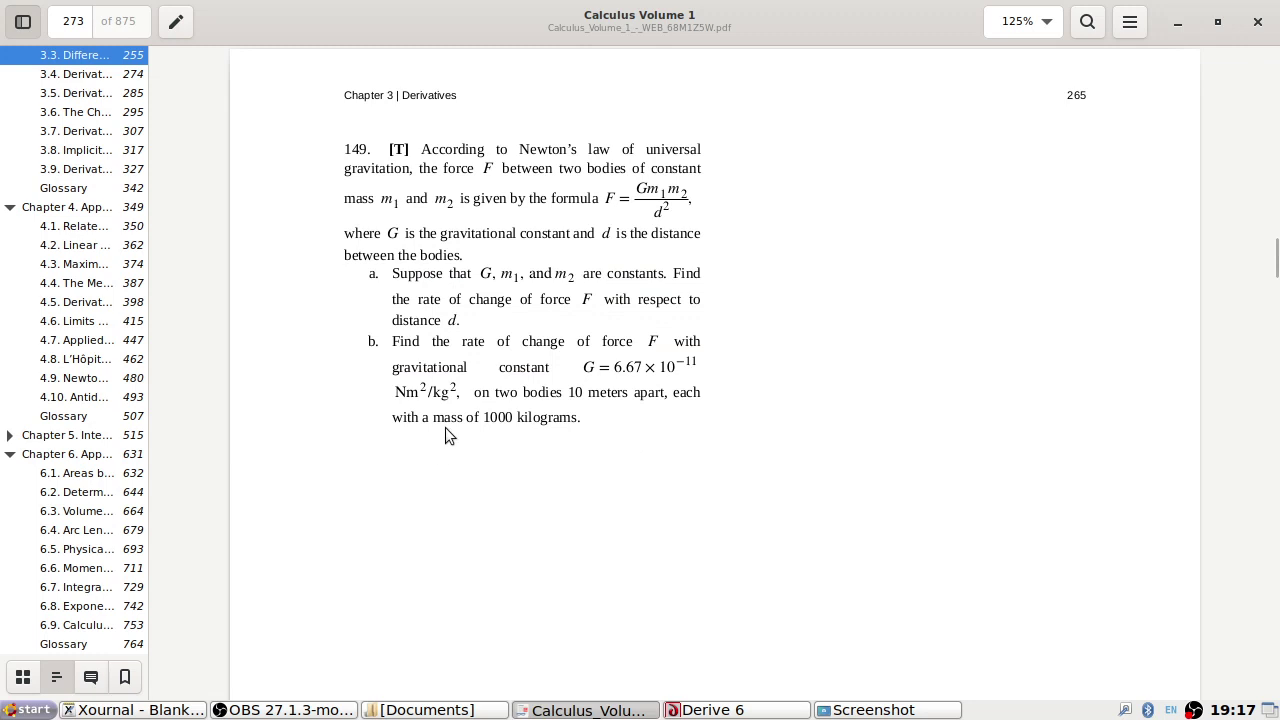
{"action": "left_click", "coordinate": [768, 711]}
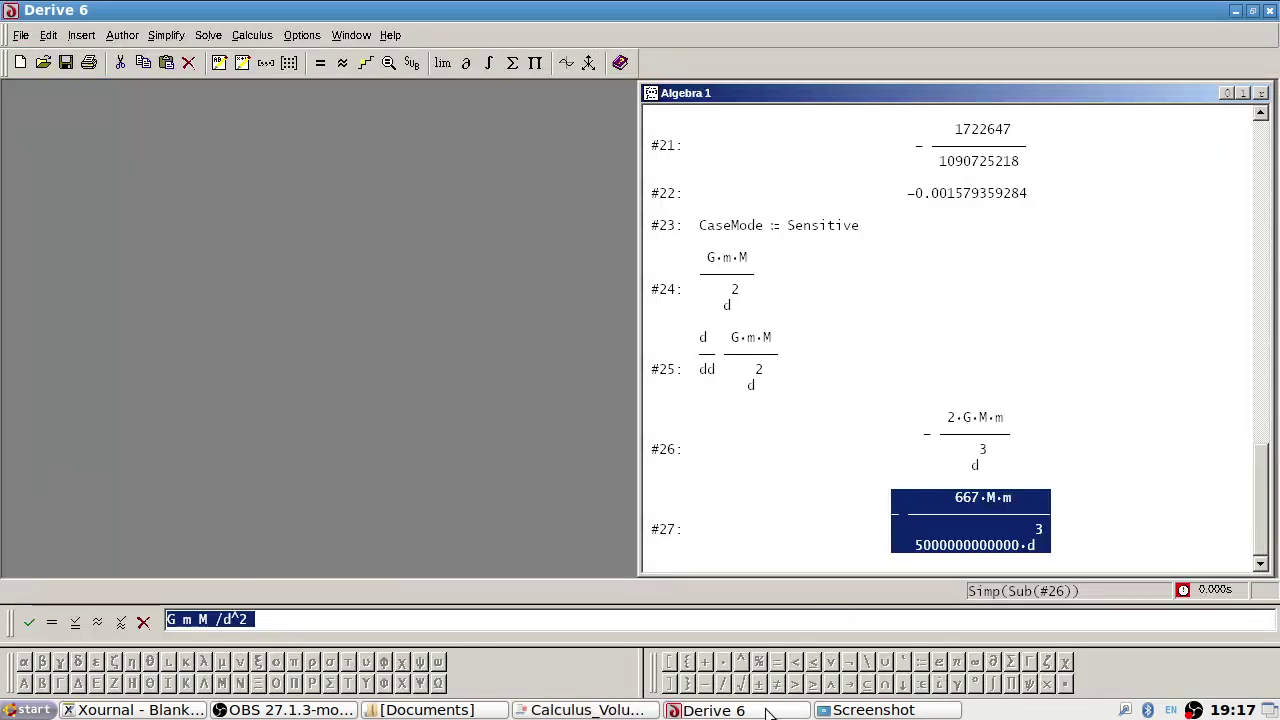
{"action": "left_click", "coordinate": [411, 63]}
{"action": "left_click", "coordinate": [383, 318]}
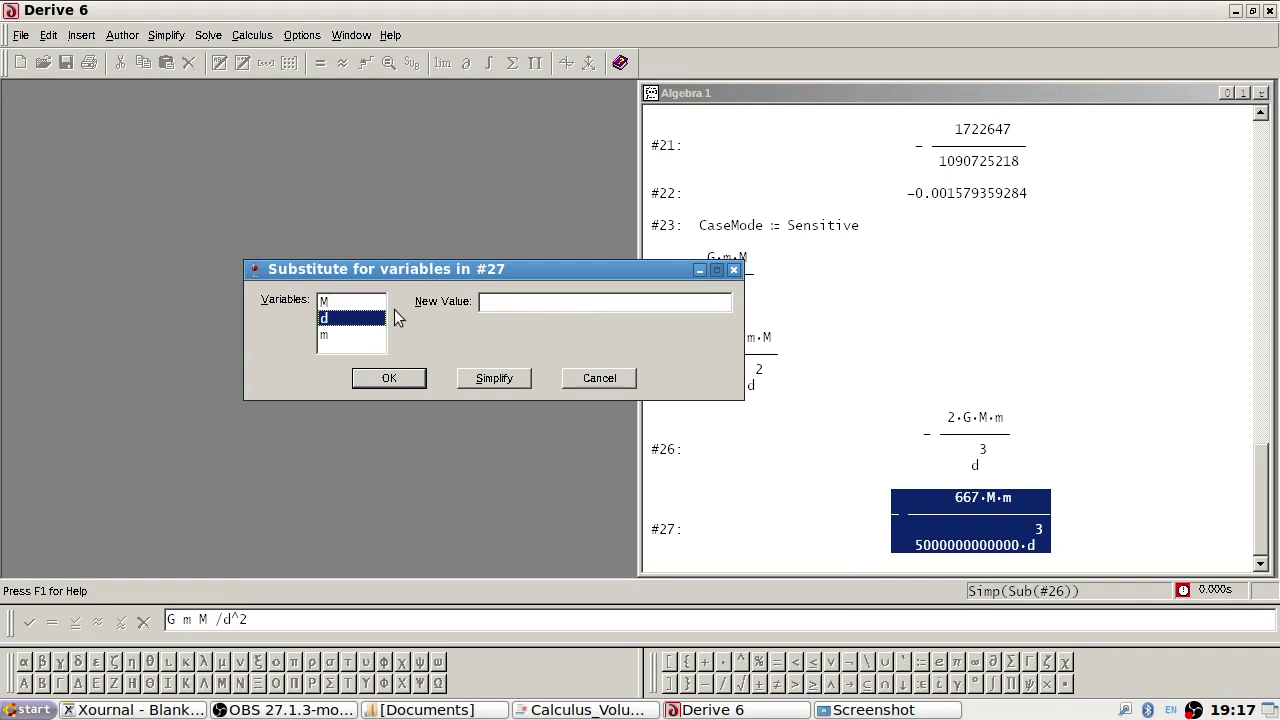
{"action": "left_click", "coordinate": [514, 303]}
{"action": "type", "text": "10"}
{"action": "left_click", "coordinate": [503, 380]}
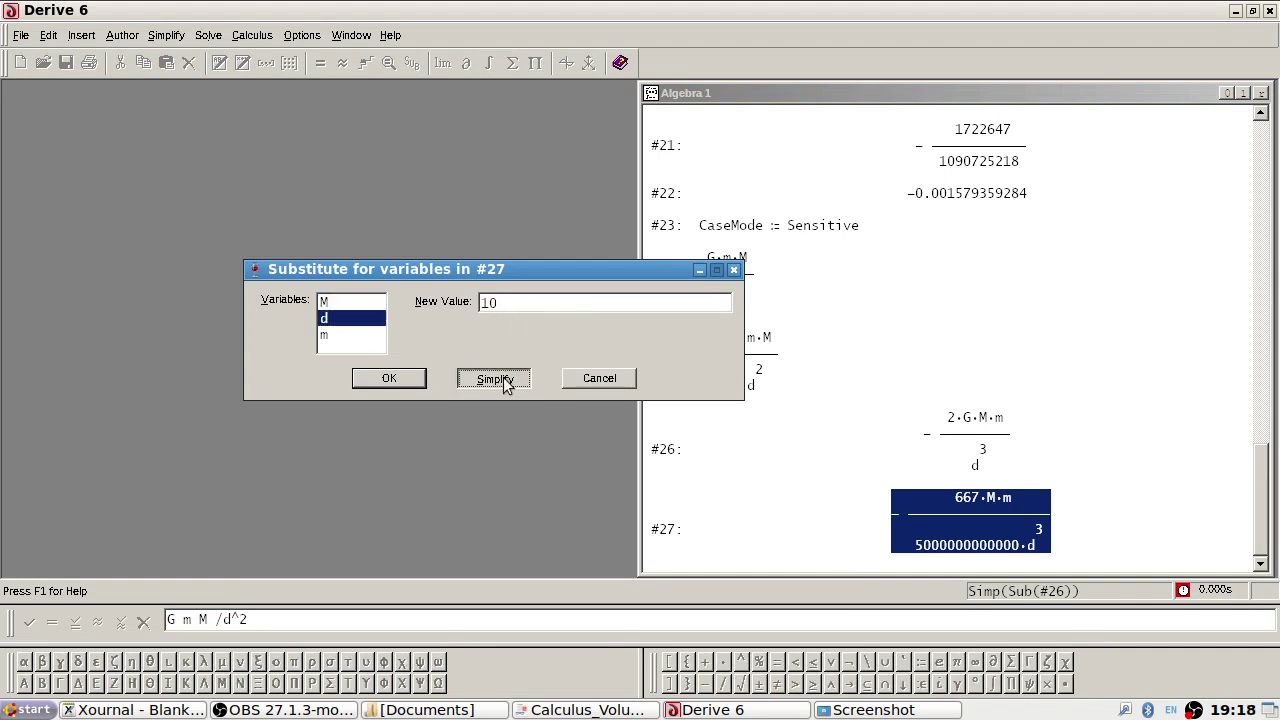
{"action": "left_click", "coordinate": [411, 63]}
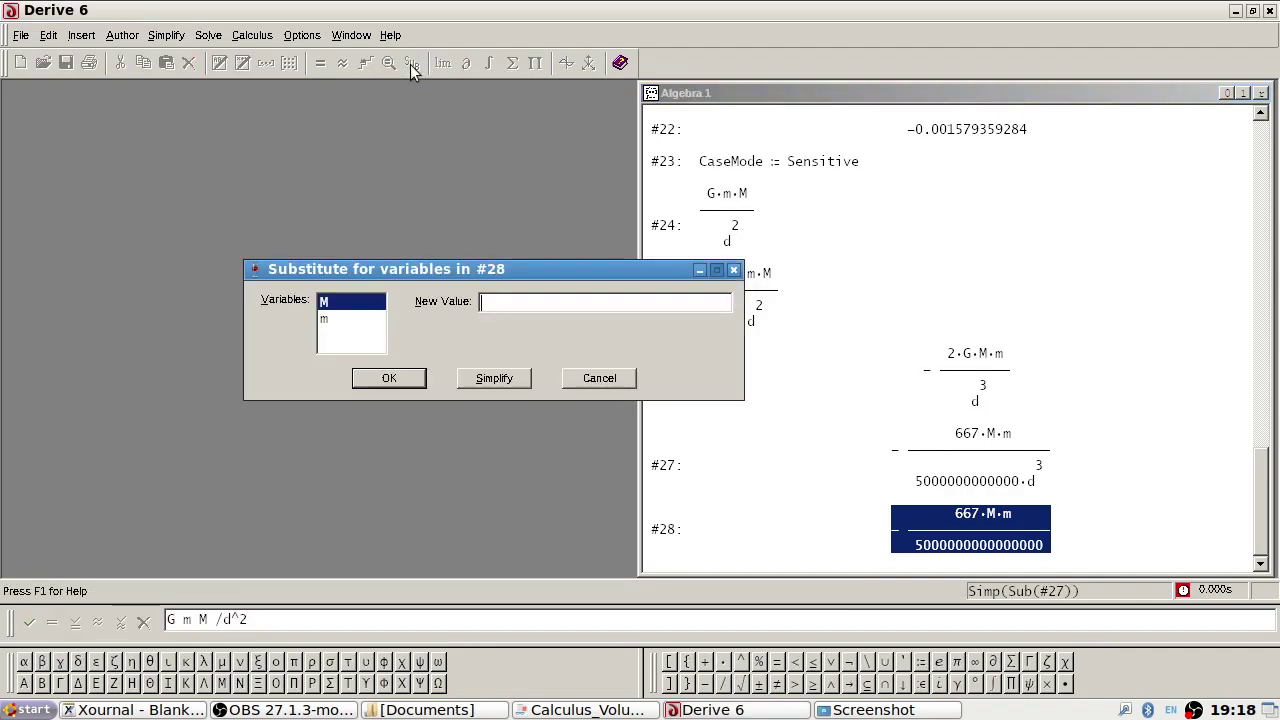
{"action": "type", "text": "1000"}
{"action": "left_click", "coordinate": [494, 379]}
{"action": "left_click", "coordinate": [416, 66]}
{"action": "type", "text": "1"}
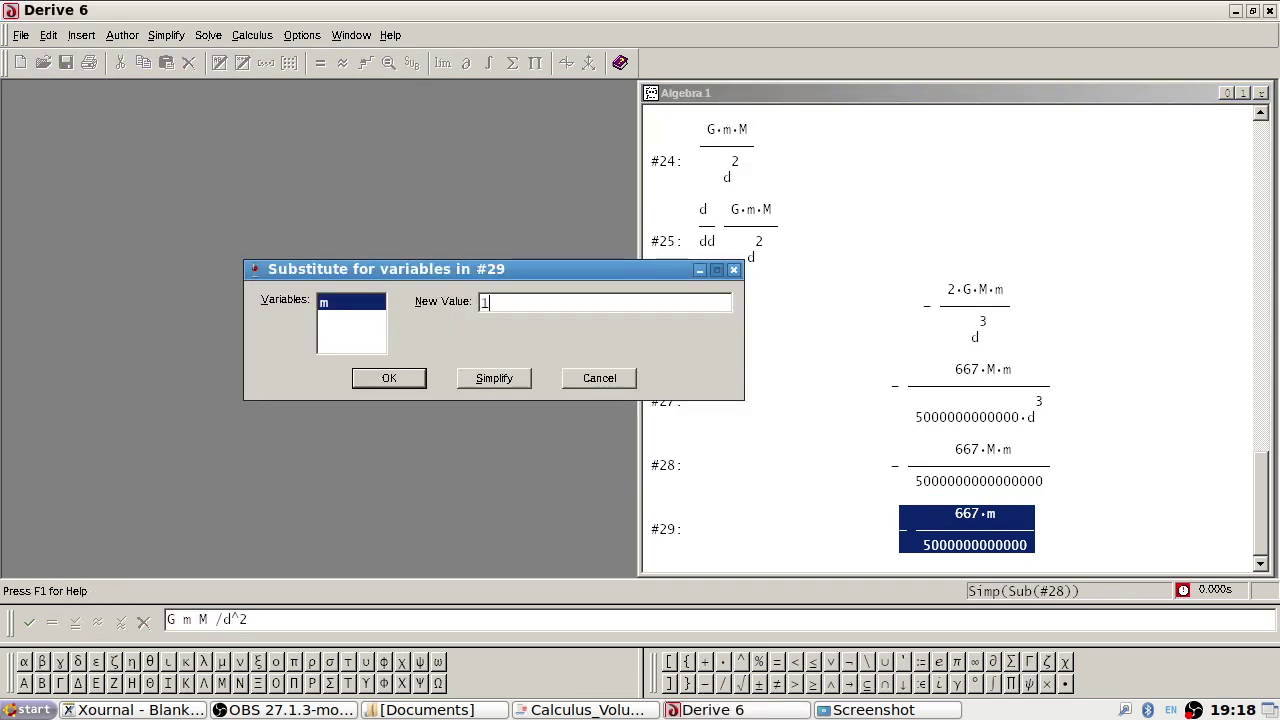
{"action": "type", "text": "000"}
{"action": "left_click", "coordinate": [508, 381]}
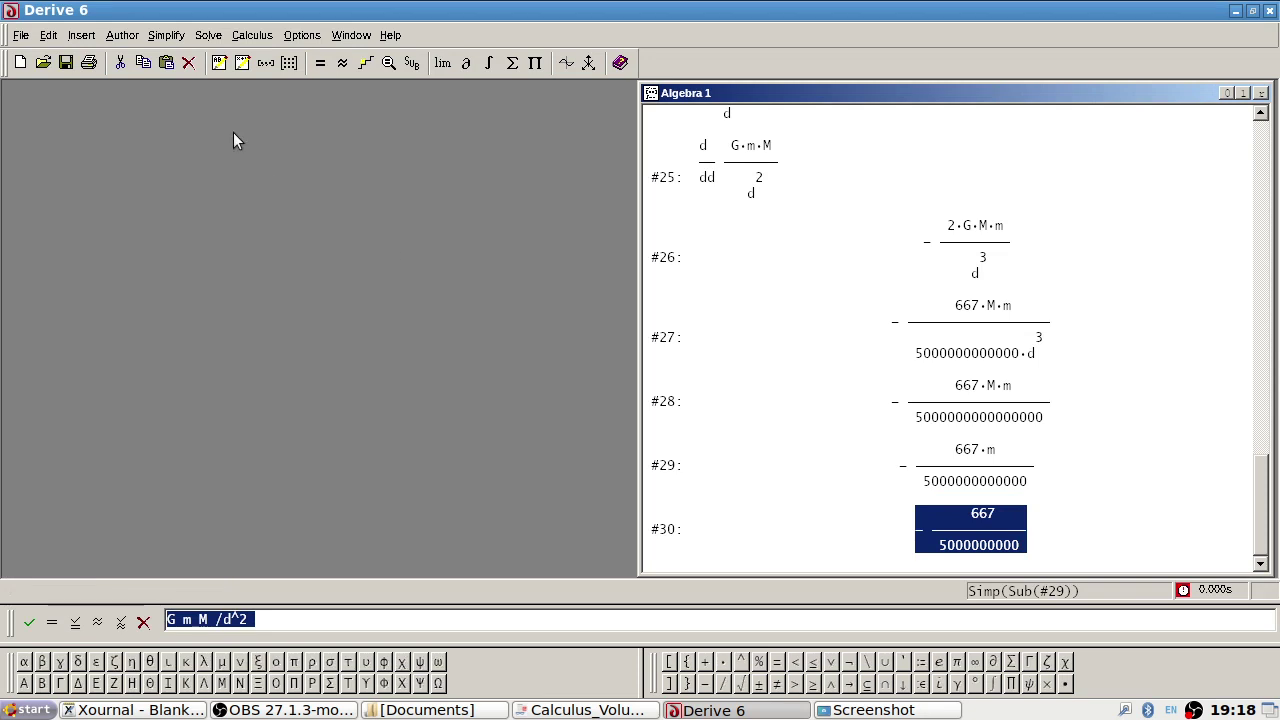
- Approximate result #30 to a decimal value
{"action": "left_click", "coordinate": [166, 35]}
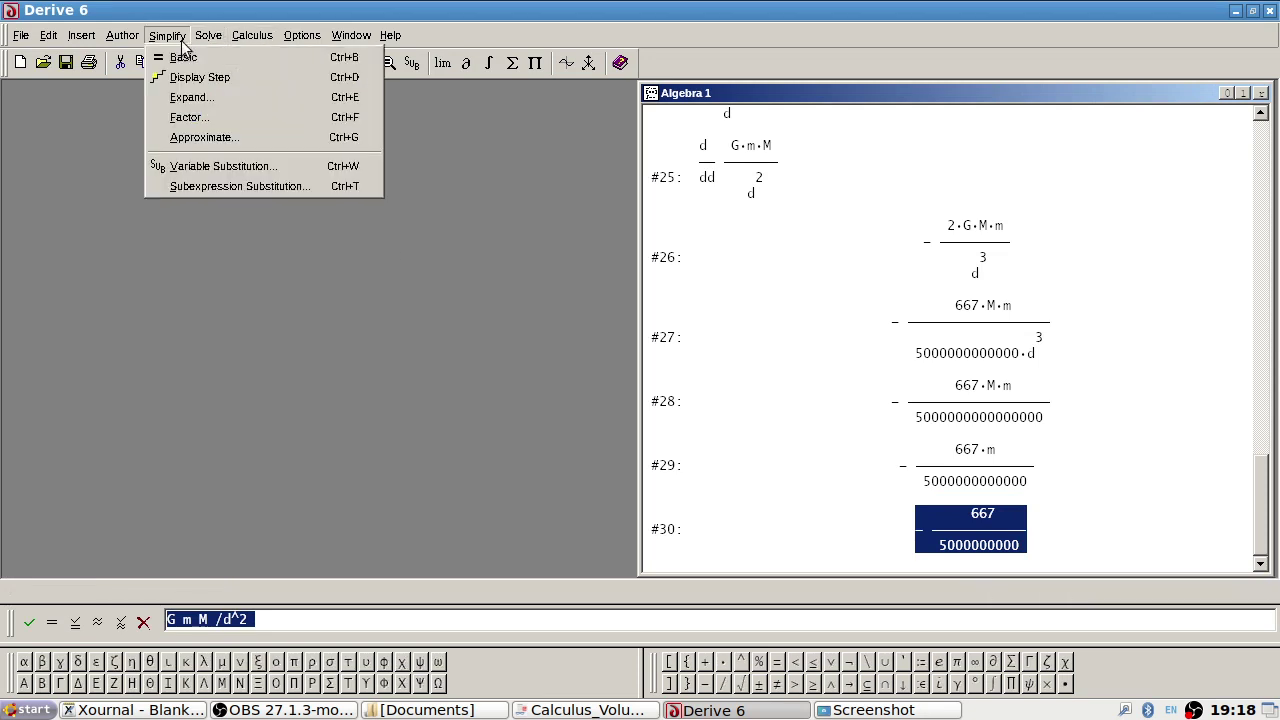
{"action": "left_click", "coordinate": [227, 141]}
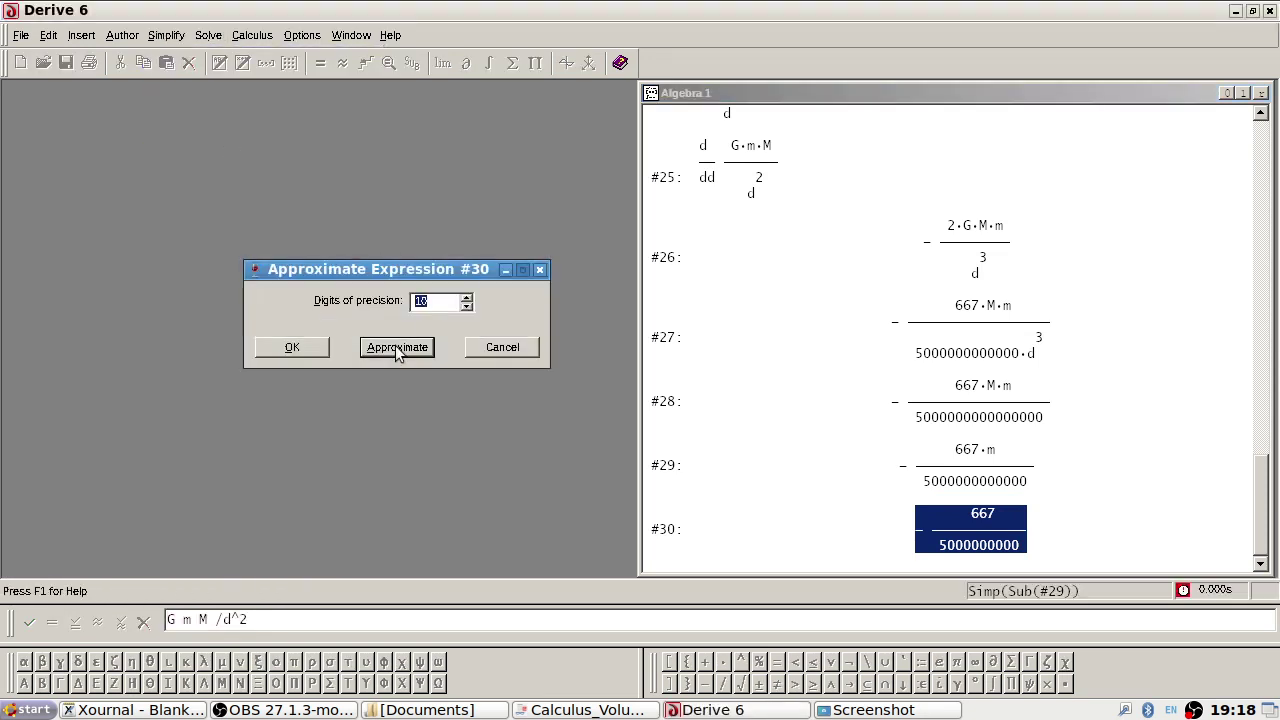
{"action": "left_click", "coordinate": [397, 348]}
{"action": "key", "text": "alt+Tab"}
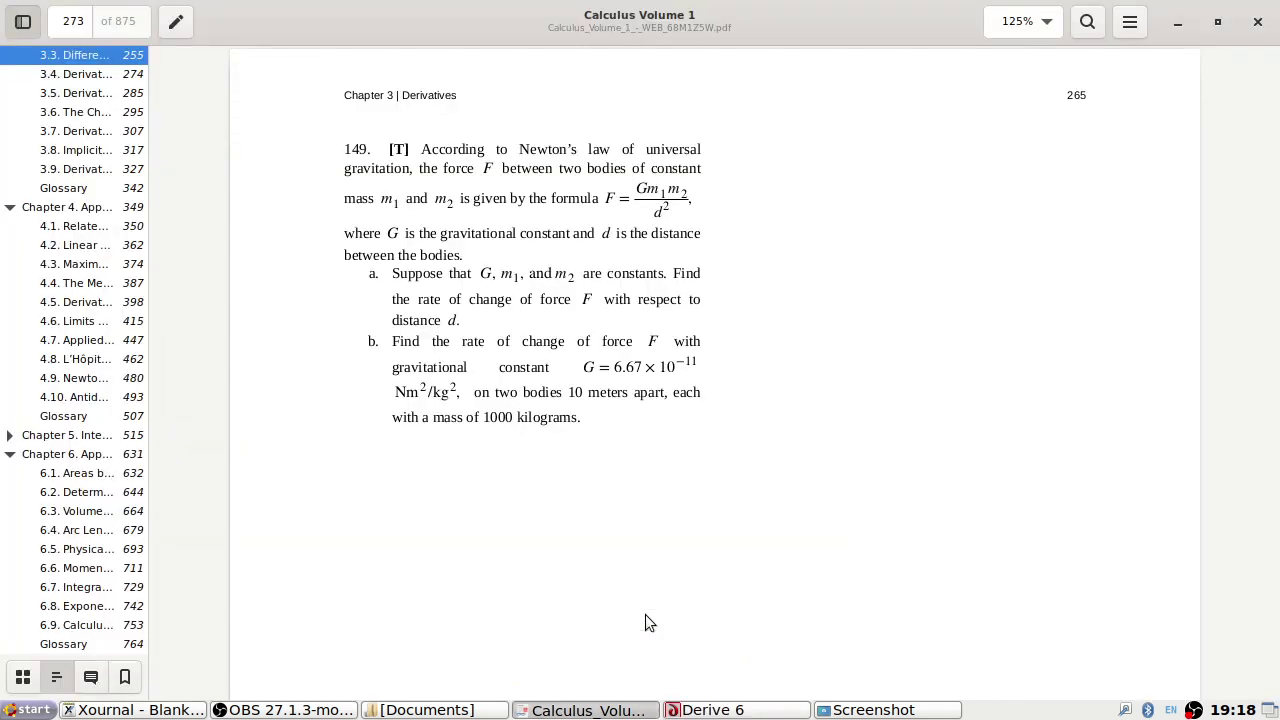
- Scroll the outline to Solutions and jump to the Chapter 3 answer key, page 807
{"action": "key", "text": "alt+Tab"}
{"action": "key", "text": "alt+Tab"}
{"action": "scroll", "coordinate": [65, 518], "scroll_direction": "down", "scroll_amount": 5}
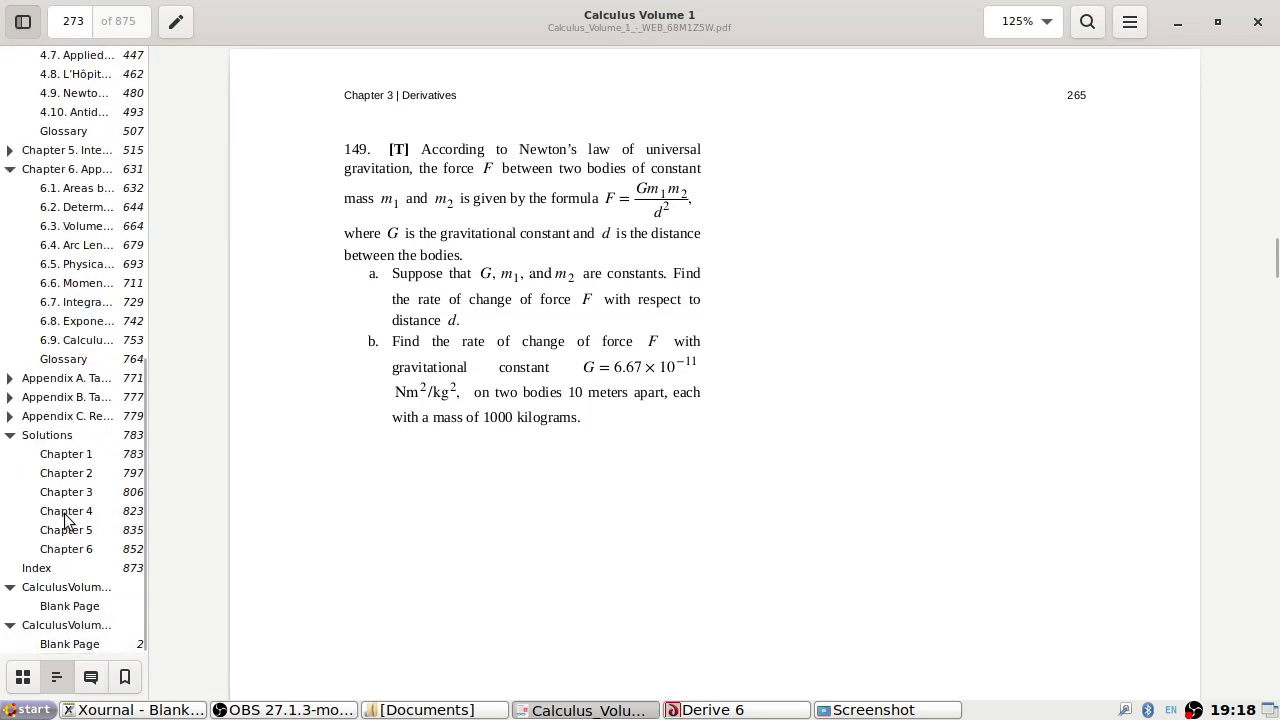
{"action": "left_click", "coordinate": [66, 491]}
- Scroll the answer key to answers 145–149 and check exercise 147's decimal result in Derive
{"action": "scroll", "coordinate": [617, 558], "scroll_direction": "down", "scroll_amount": 10}
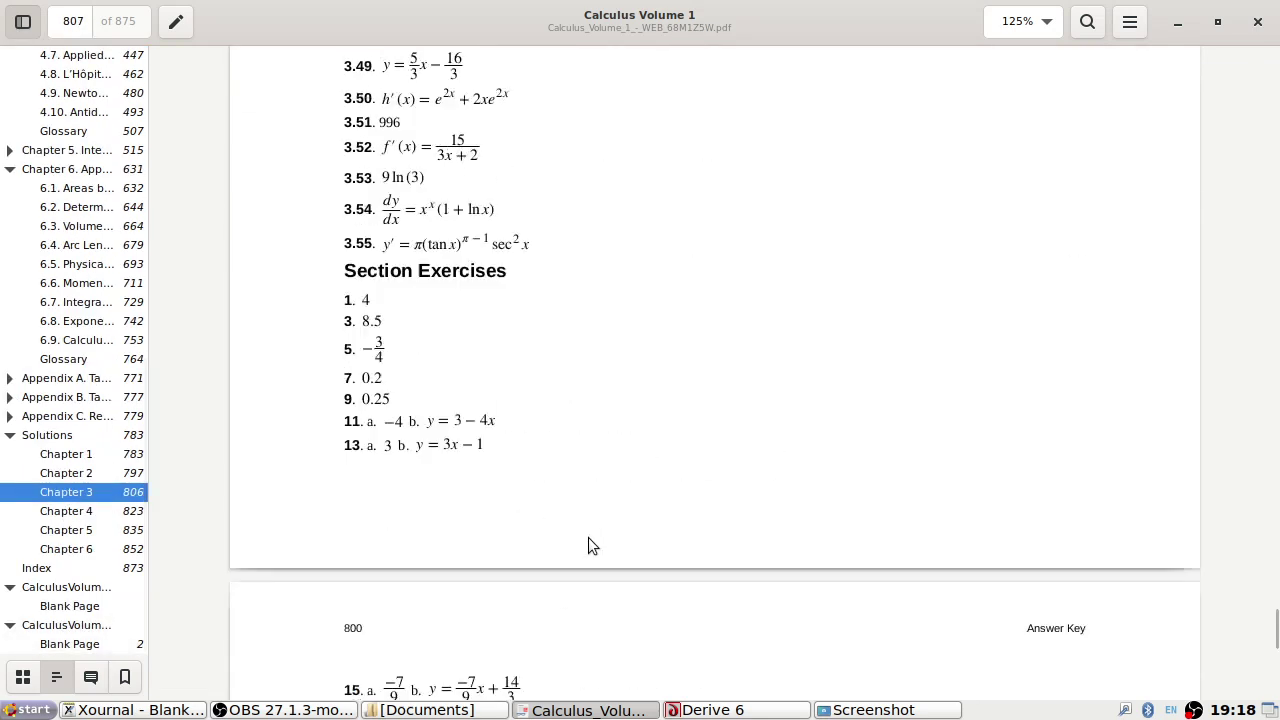
{"action": "scroll", "coordinate": [589, 545], "scroll_direction": "down", "scroll_amount": 20}
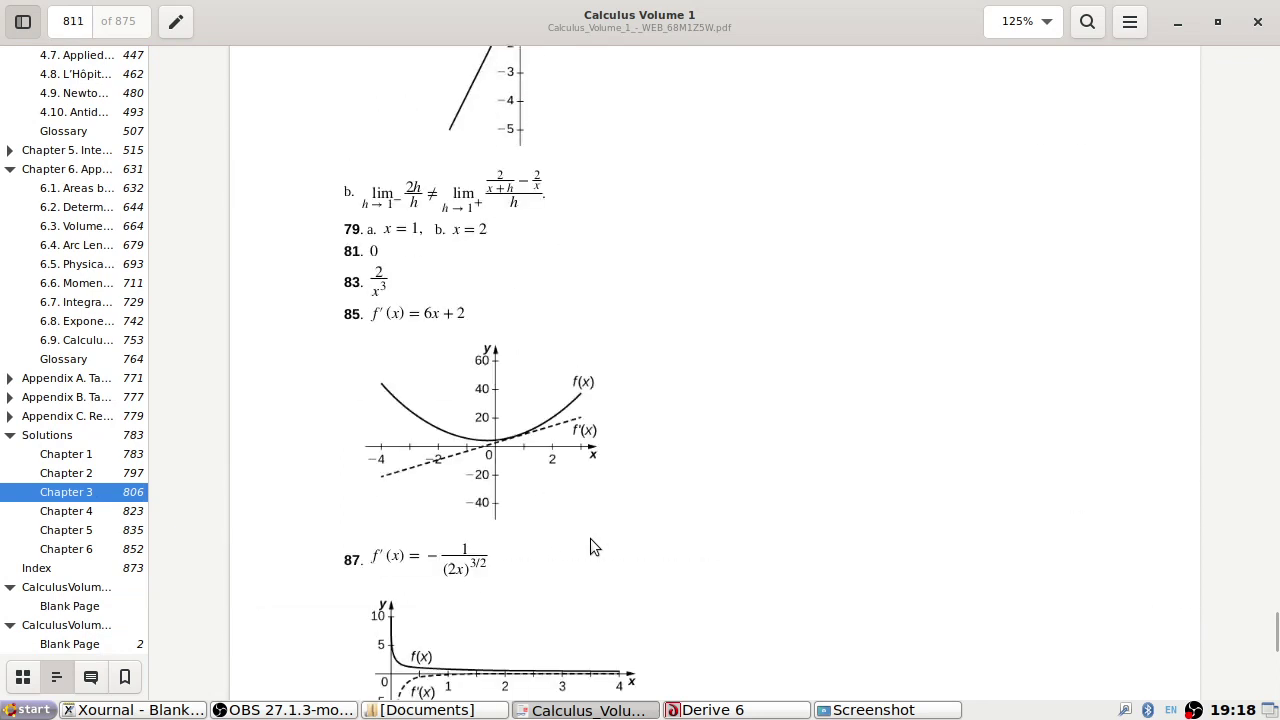
{"action": "scroll", "coordinate": [590, 538], "scroll_direction": "down", "scroll_amount": 3}
{"action": "key", "text": "alt+Tab"}
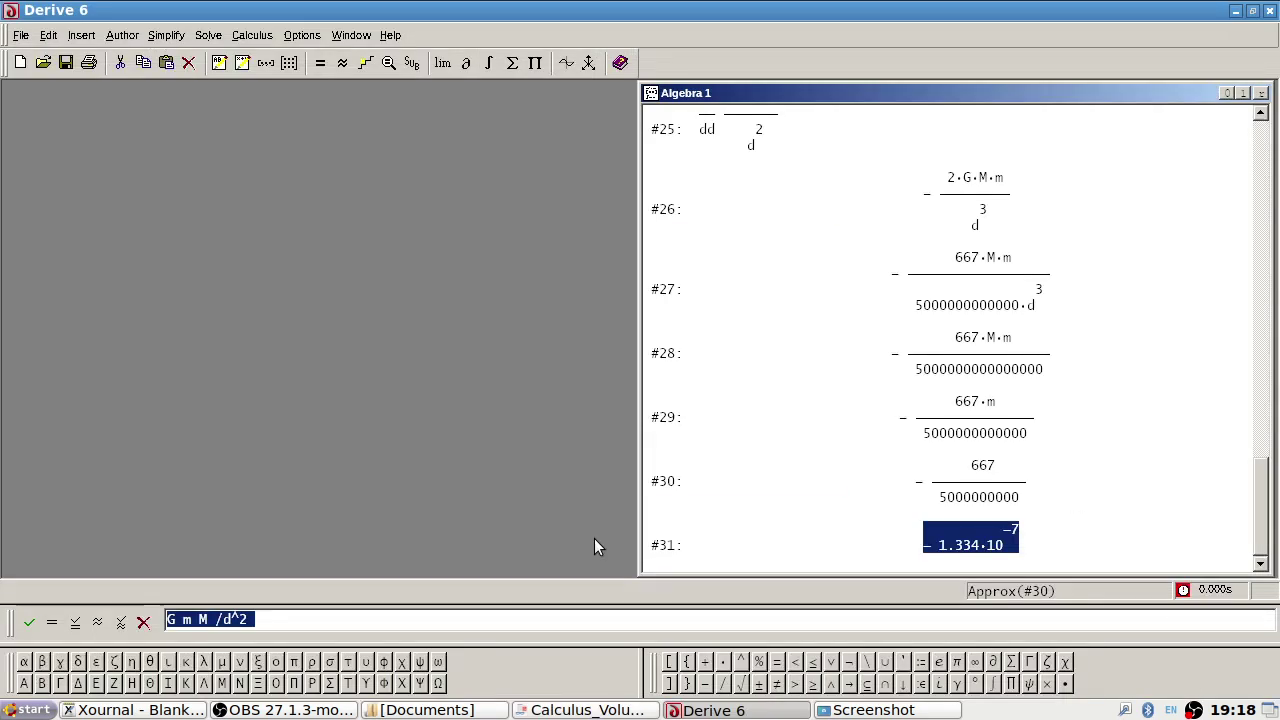
{"action": "key", "text": "alt+Tab"}
{"action": "scroll", "coordinate": [594, 538], "scroll_direction": "down", "scroll_amount": 8}
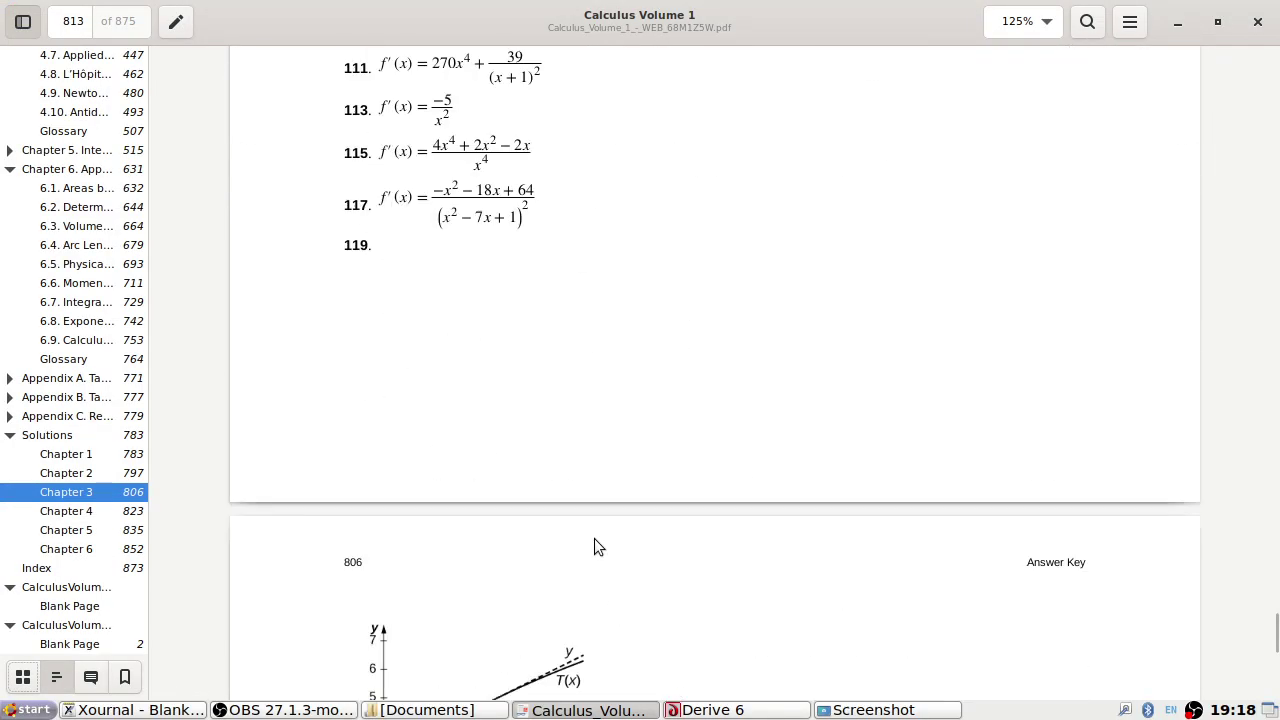
{"action": "scroll", "coordinate": [594, 546], "scroll_direction": "down", "scroll_amount": 20}
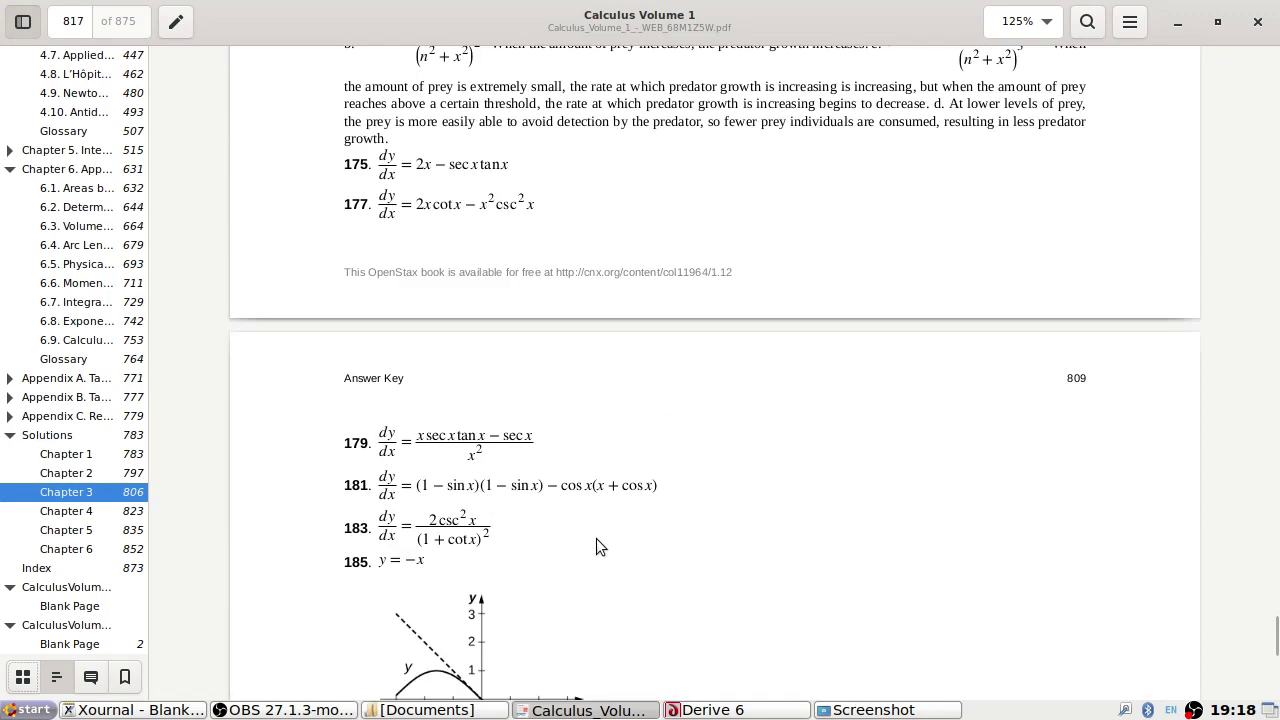
{"action": "scroll", "coordinate": [596, 540], "scroll_direction": "up", "scroll_amount": 7}
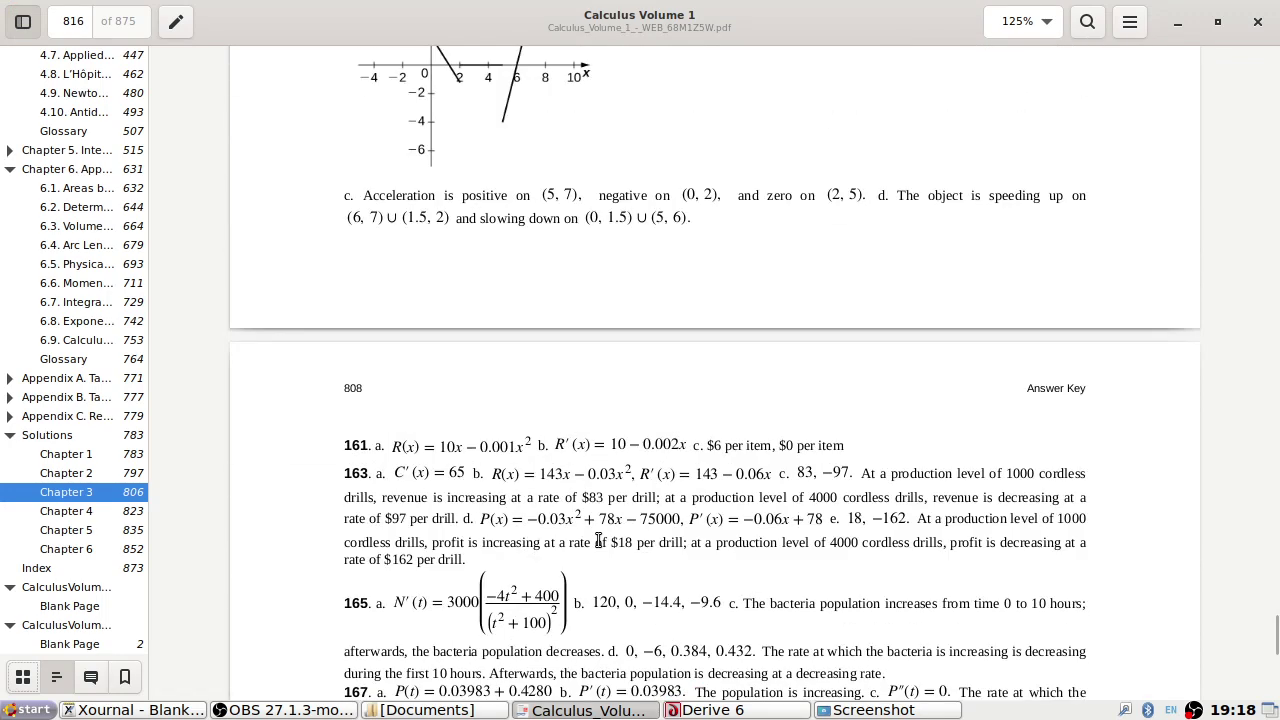
{"action": "scroll", "coordinate": [598, 540], "scroll_direction": "up", "scroll_amount": 8}
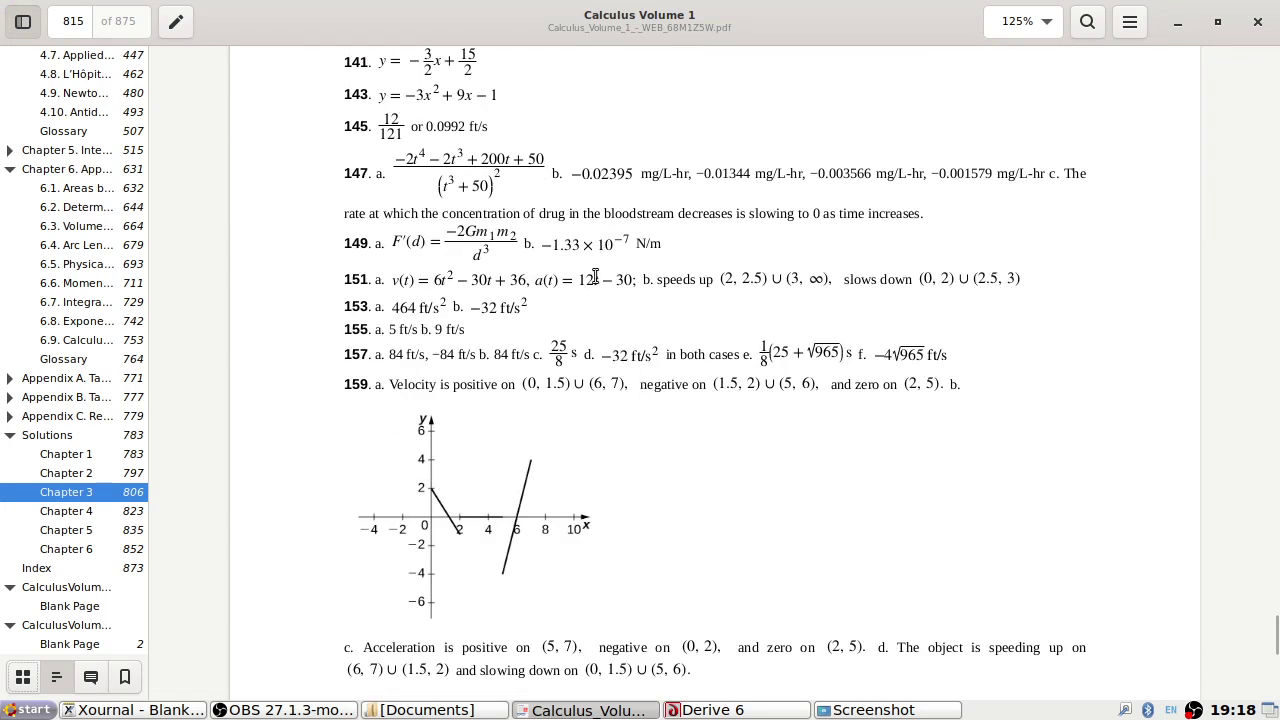
- Compare answer 149 in the key against Derive's worked expressions, ending in Derive 6
{"action": "key", "text": "alt+Tab"}
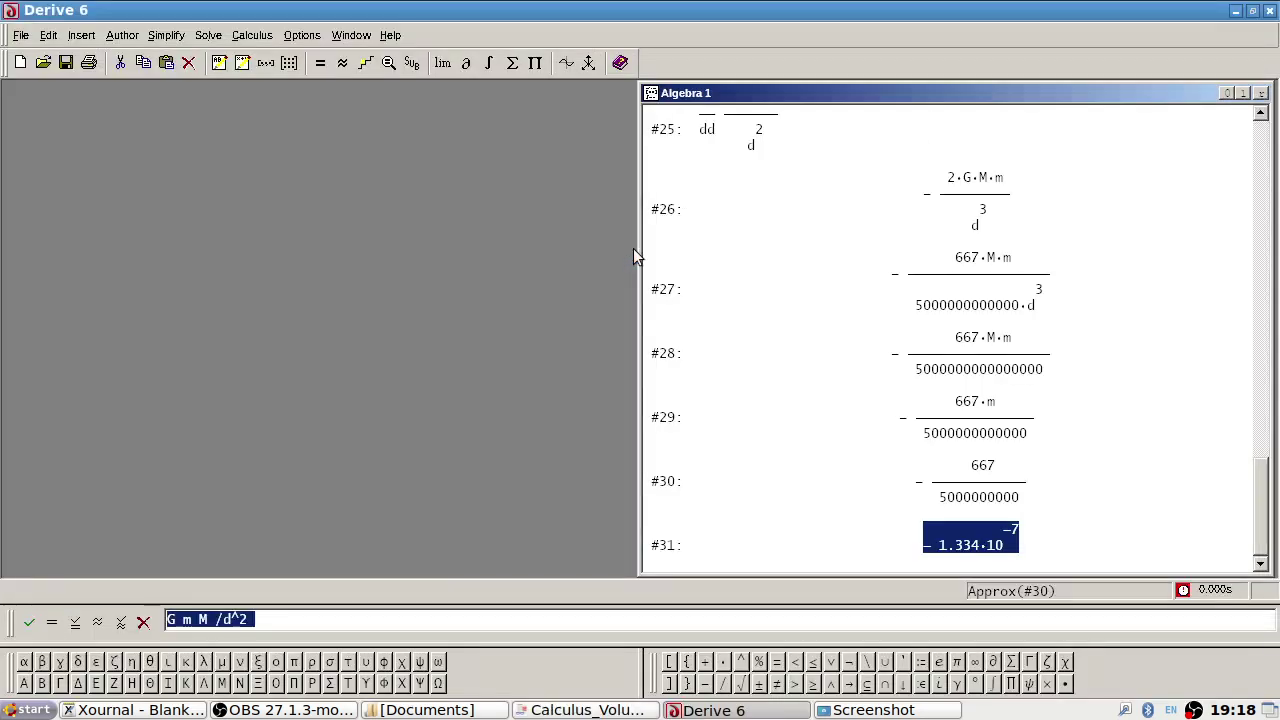
{"action": "key", "text": "alt+Tab"}
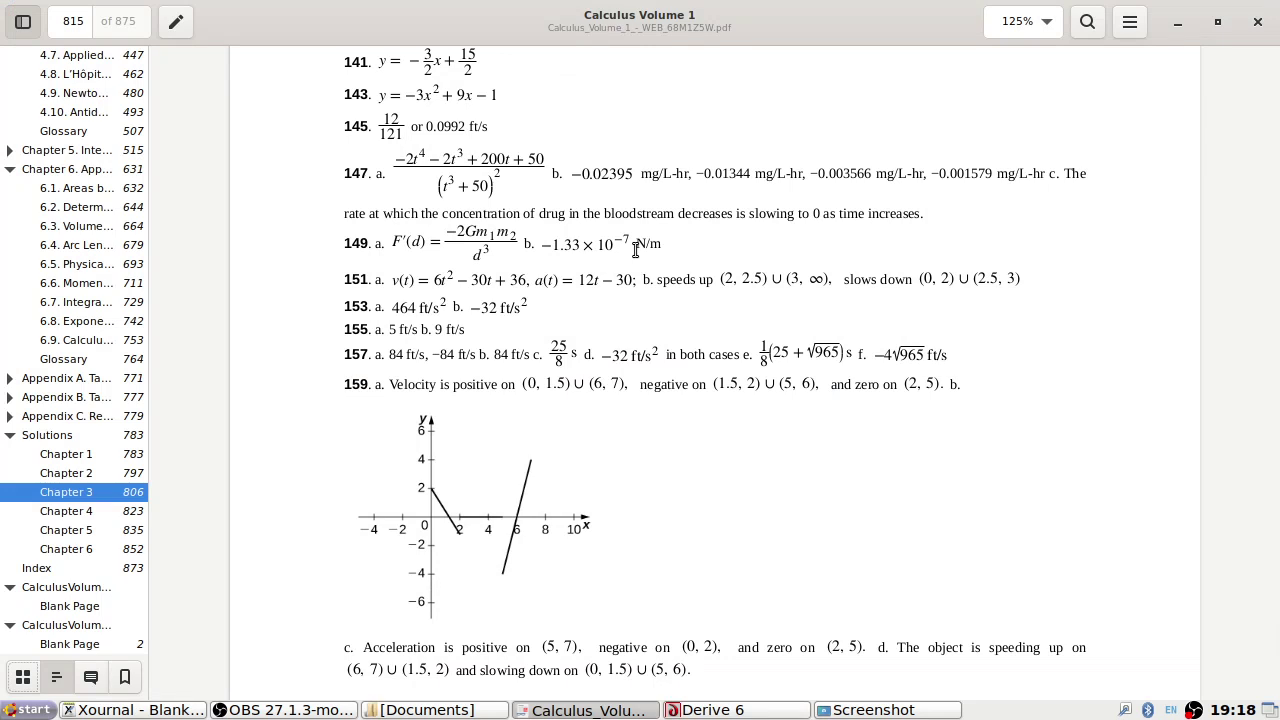
{"action": "scroll", "coordinate": [635, 250], "scroll_direction": "up", "scroll_amount": 2}
{"action": "key", "text": "alt+Tab"}
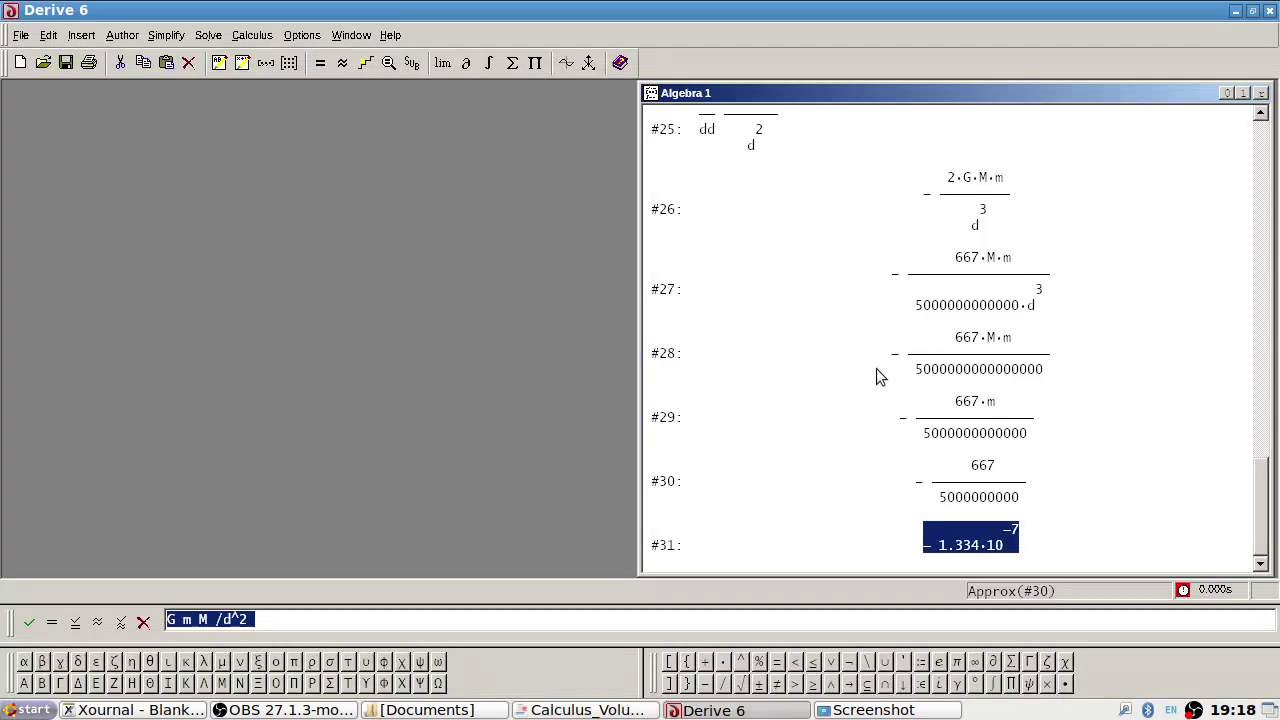
{"action": "scroll", "coordinate": [876, 368], "scroll_direction": "up", "scroll_amount": 8}
{"action": "key", "text": "alt+Tab"}
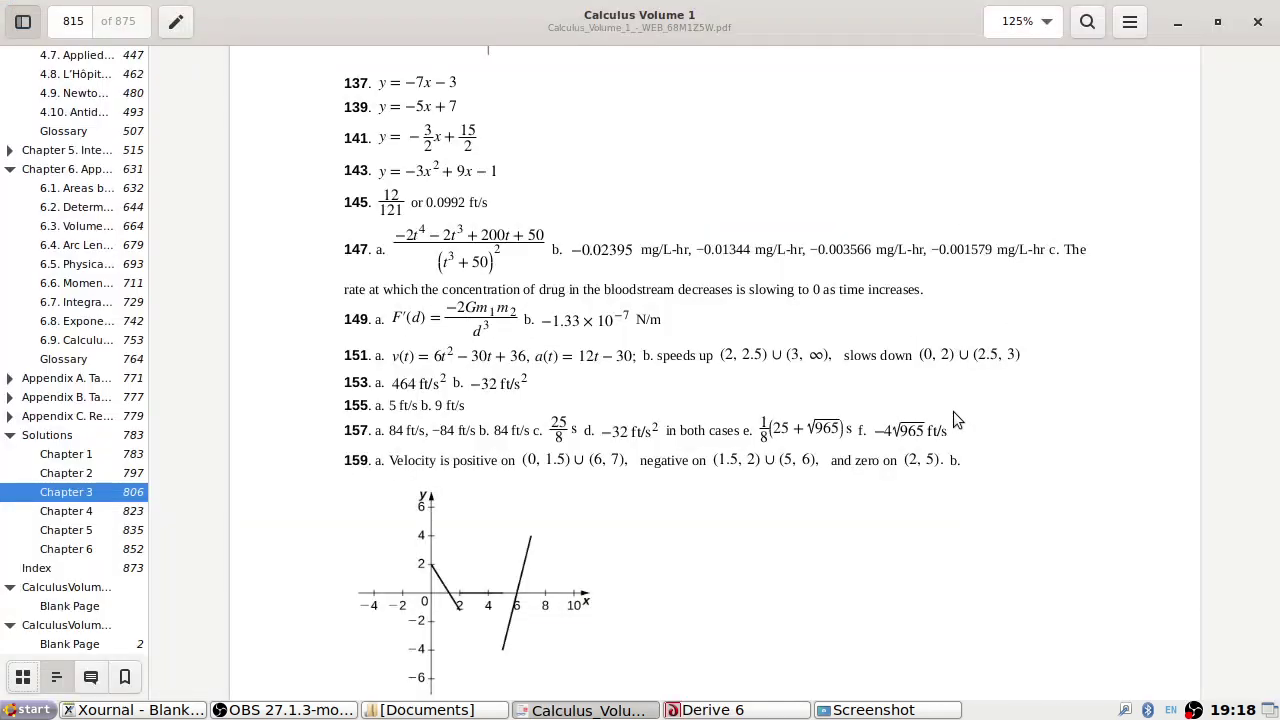
{"action": "key", "text": "alt+Tab"}
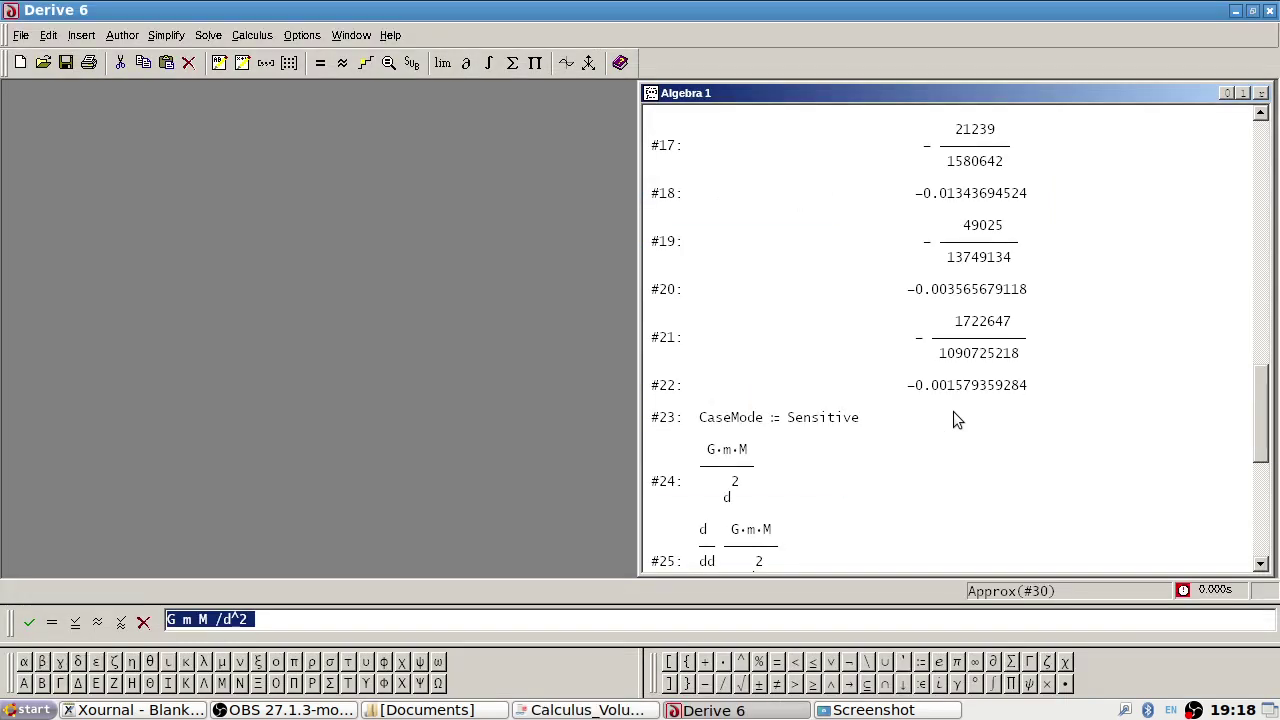
{"action": "key", "text": "alt+Tab"}
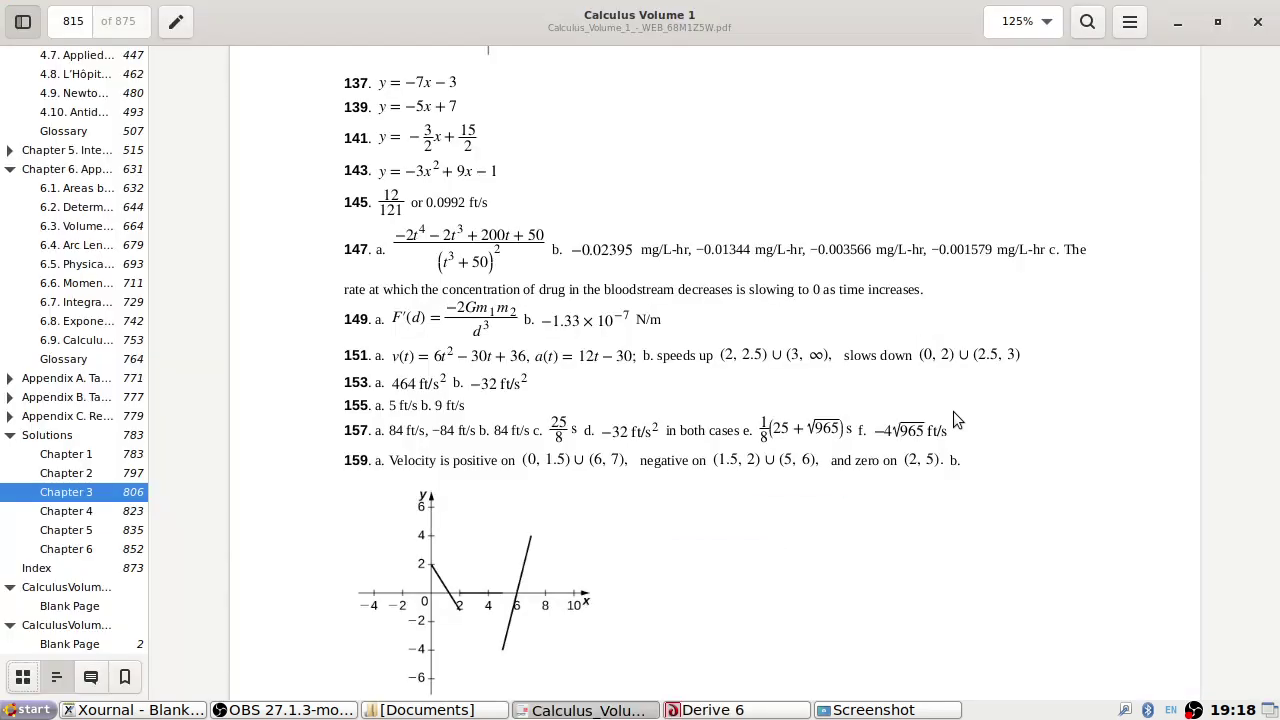
{"action": "key", "text": "alt+Tab"}
{"action": "scroll", "coordinate": [953, 418], "scroll_direction": "up", "scroll_amount": 2}
{"action": "key", "text": "alt+Tab"}
{"action": "scroll", "coordinate": [505, 240], "scroll_direction": "up", "scroll_amount": 1}
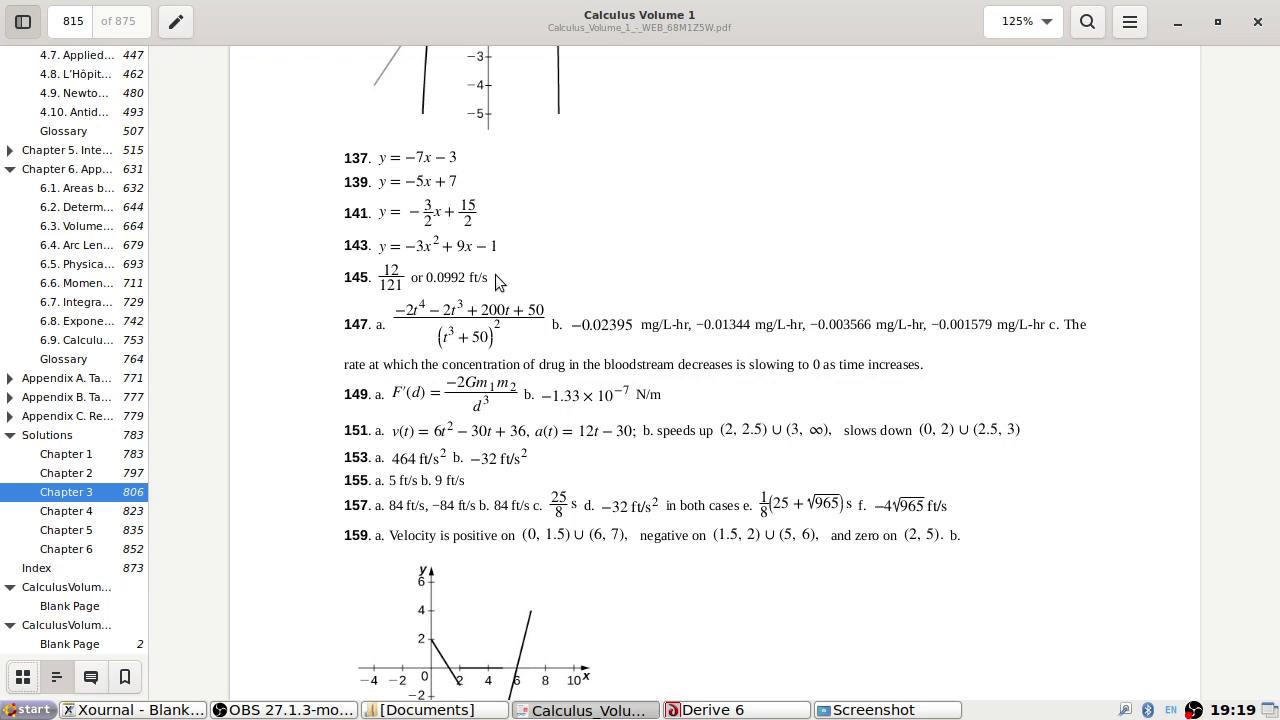
- Scroll Derive's Algebra window up to #1–#5 and select exercise 145's result 0.09917355371
{"action": "key", "text": "alt+Tab"}
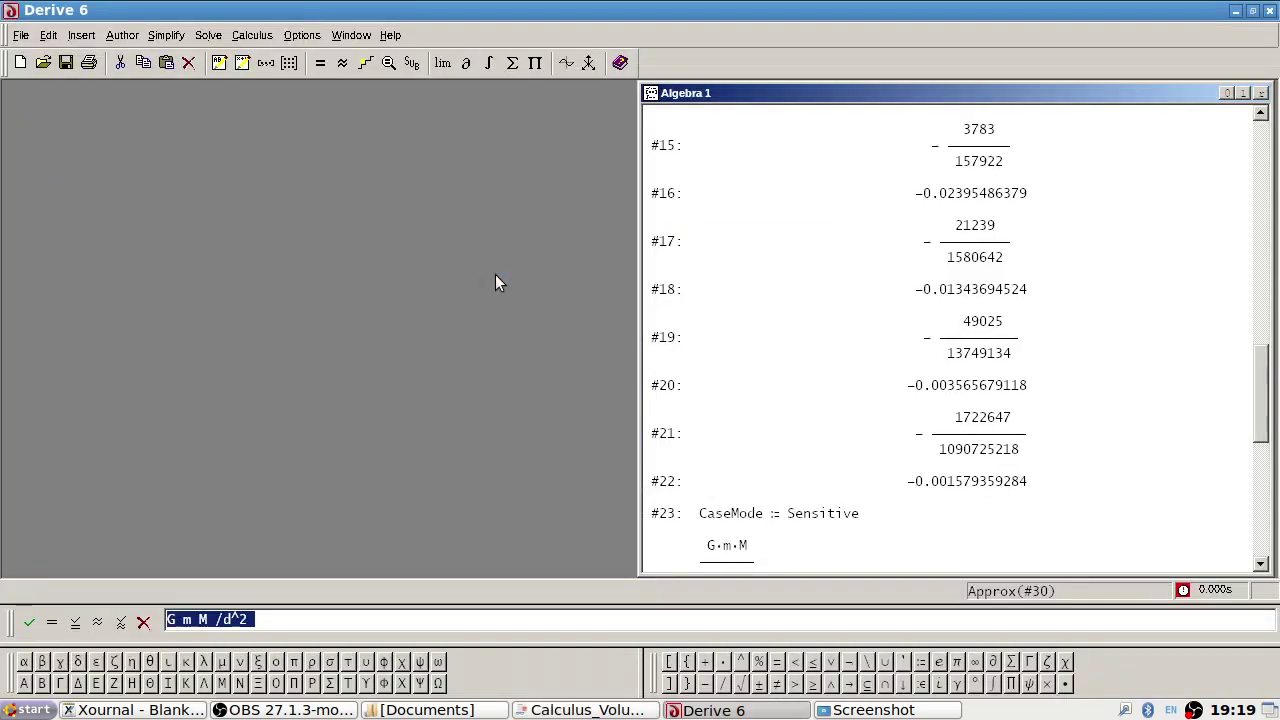
{"action": "key", "text": "alt+Tab"}
{"action": "key", "text": "alt+Tab"}
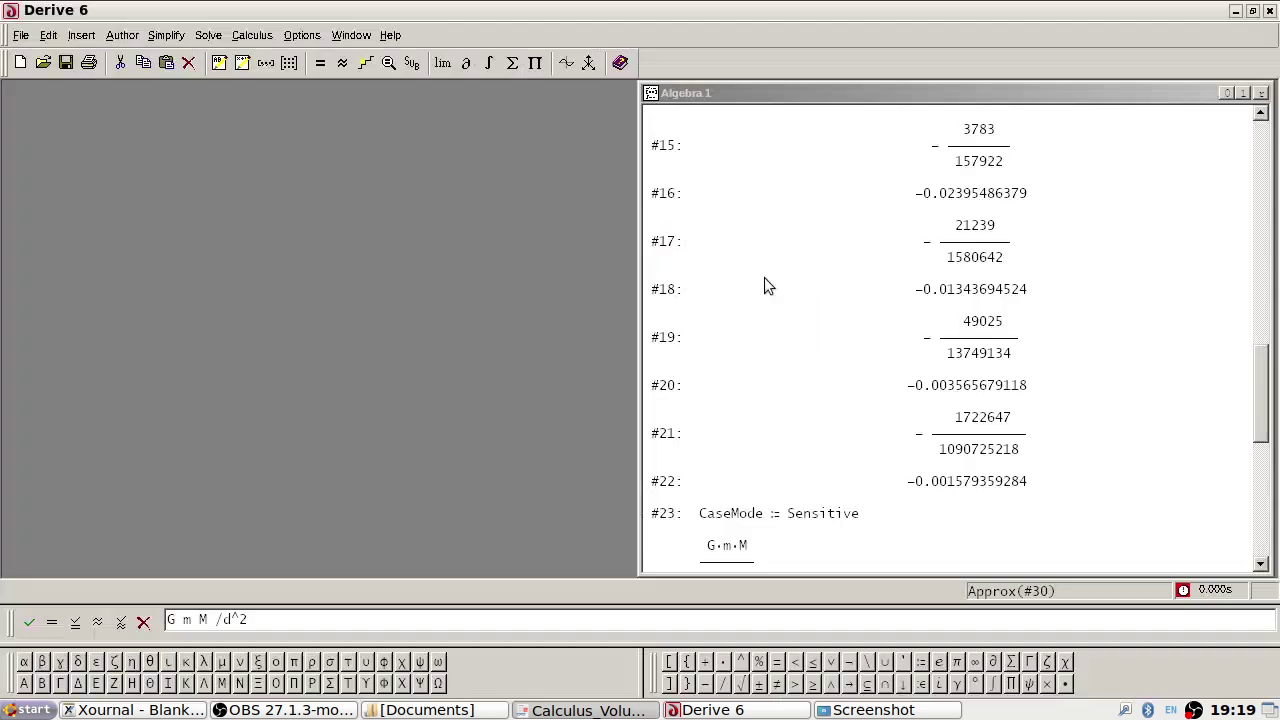
{"action": "scroll", "coordinate": [900, 291], "scroll_direction": "up", "scroll_amount": 5}
{"action": "scroll", "coordinate": [900, 300], "scroll_direction": "up", "scroll_amount": 10}
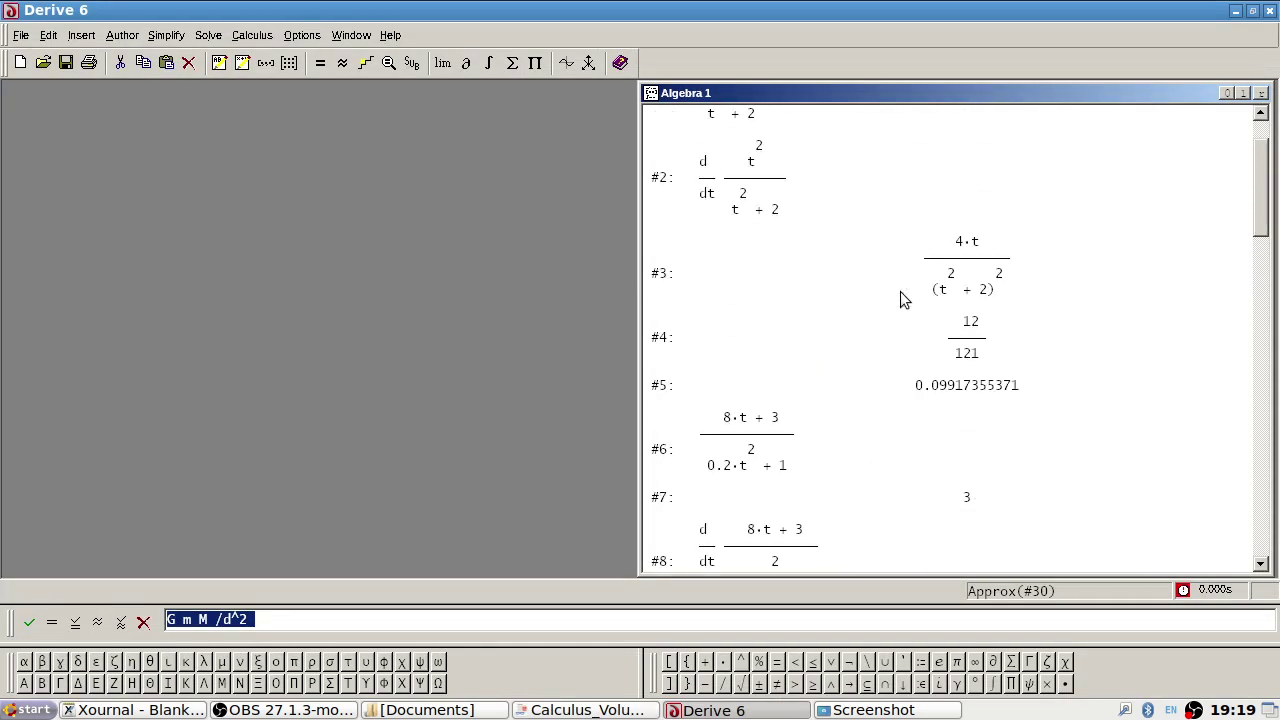
{"action": "left_click", "coordinate": [970, 468]}
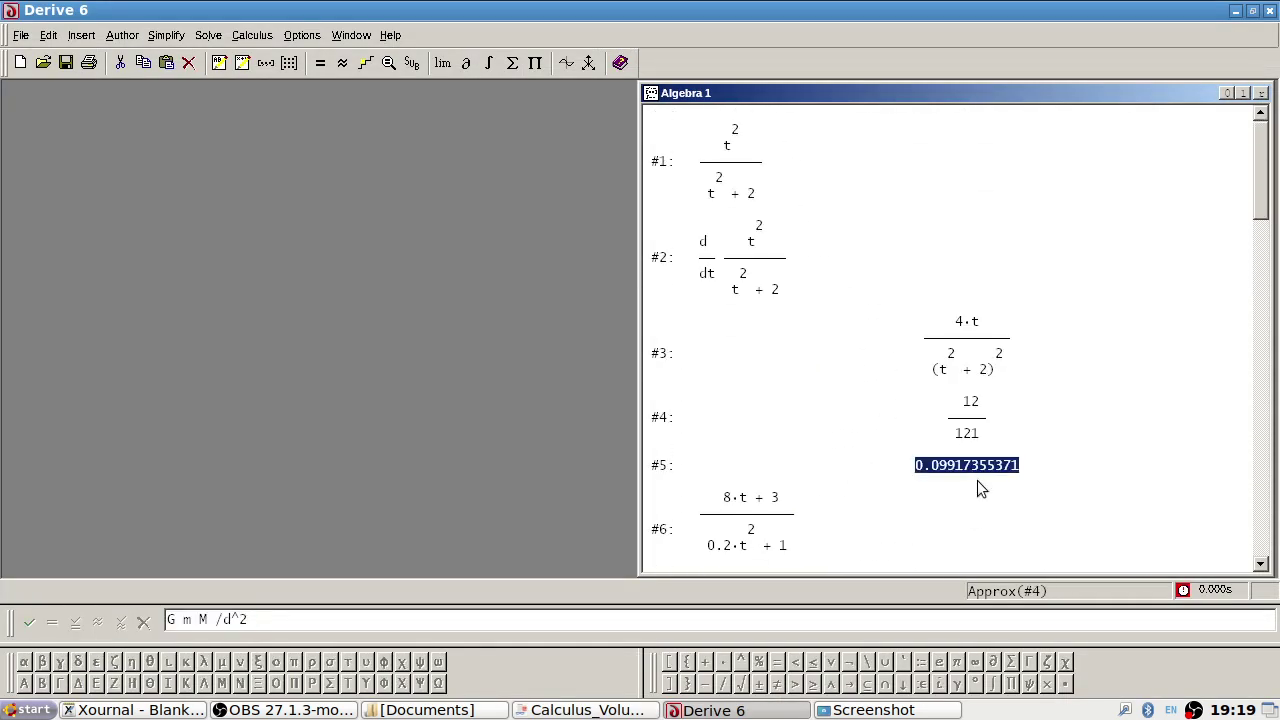
- Compare 12/121 ≈ 0.09917 with the key's 0.0992 ft/s, leaving the textbook PDF in front
{"action": "key", "text": "alt+Tab"}
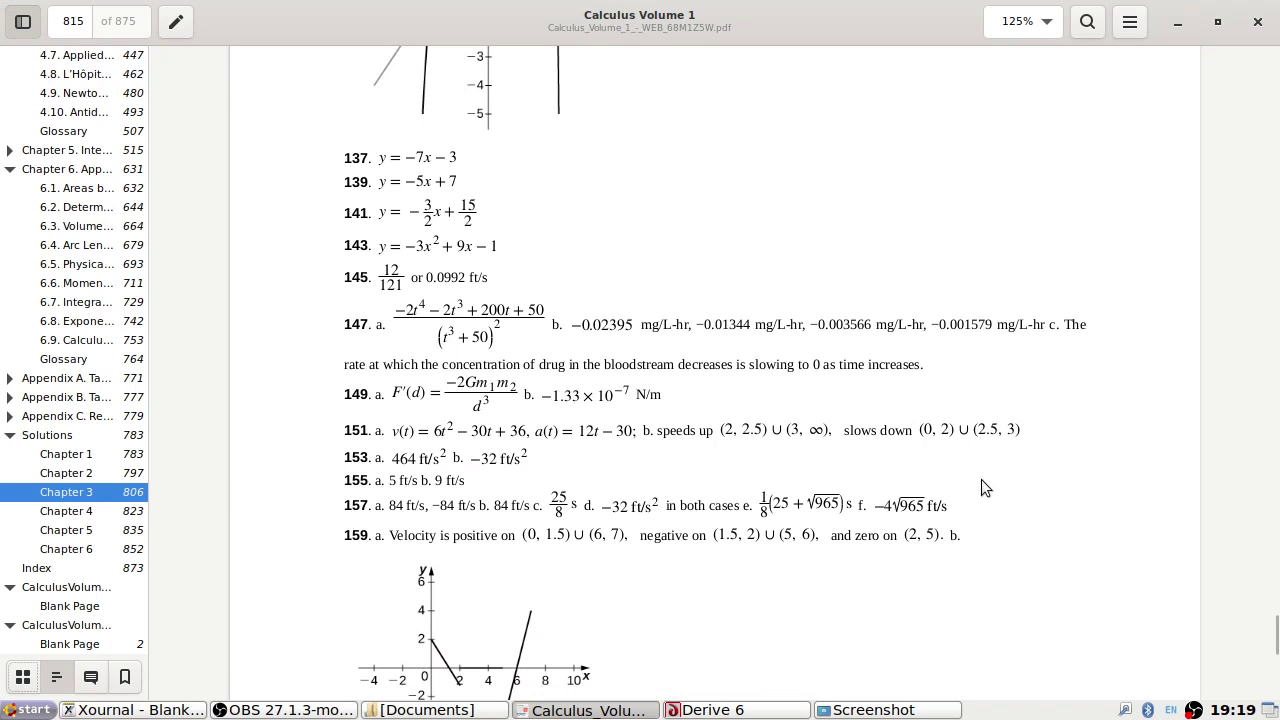
{"action": "key", "text": "alt+Tab"}
{"action": "key", "text": "alt+Tab"}
{"action": "key", "text": "alt+Tab"}
{"action": "key", "text": "alt+Tab"}
{"action": "scroll", "coordinate": [521, 305], "scroll_direction": "up", "scroll_amount": 1}
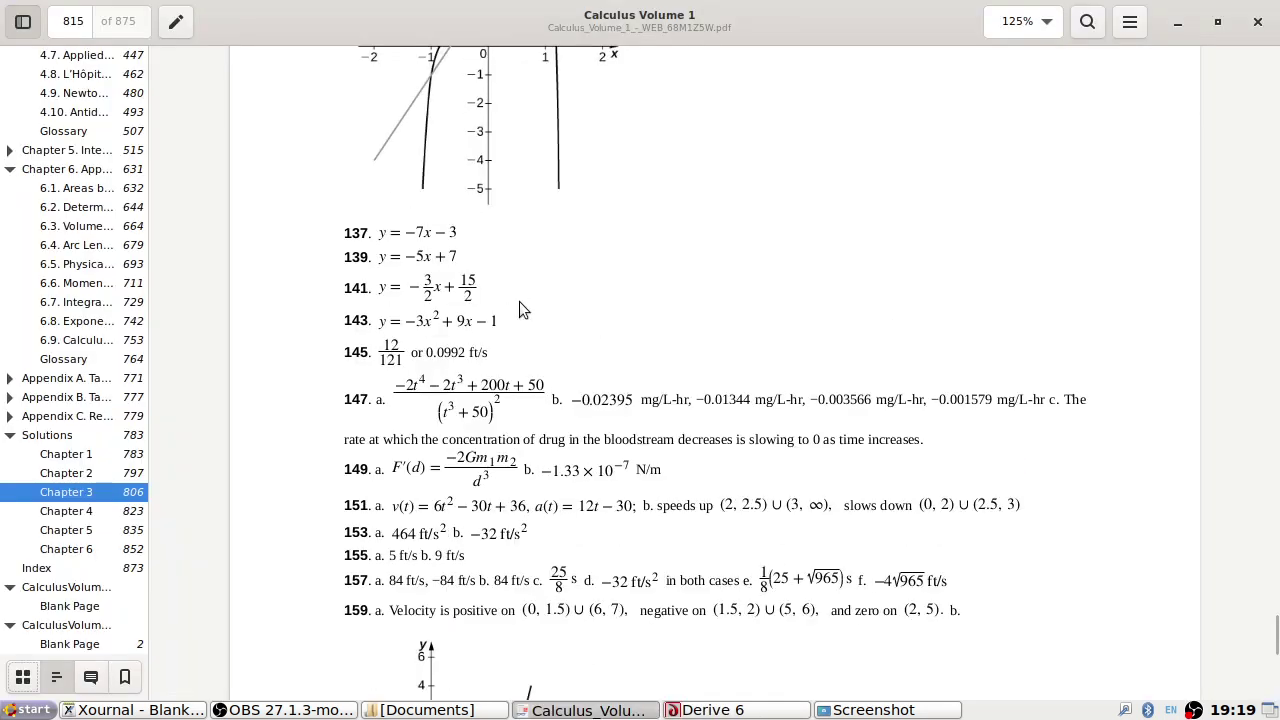
{"action": "key", "text": "alt+Tab"}
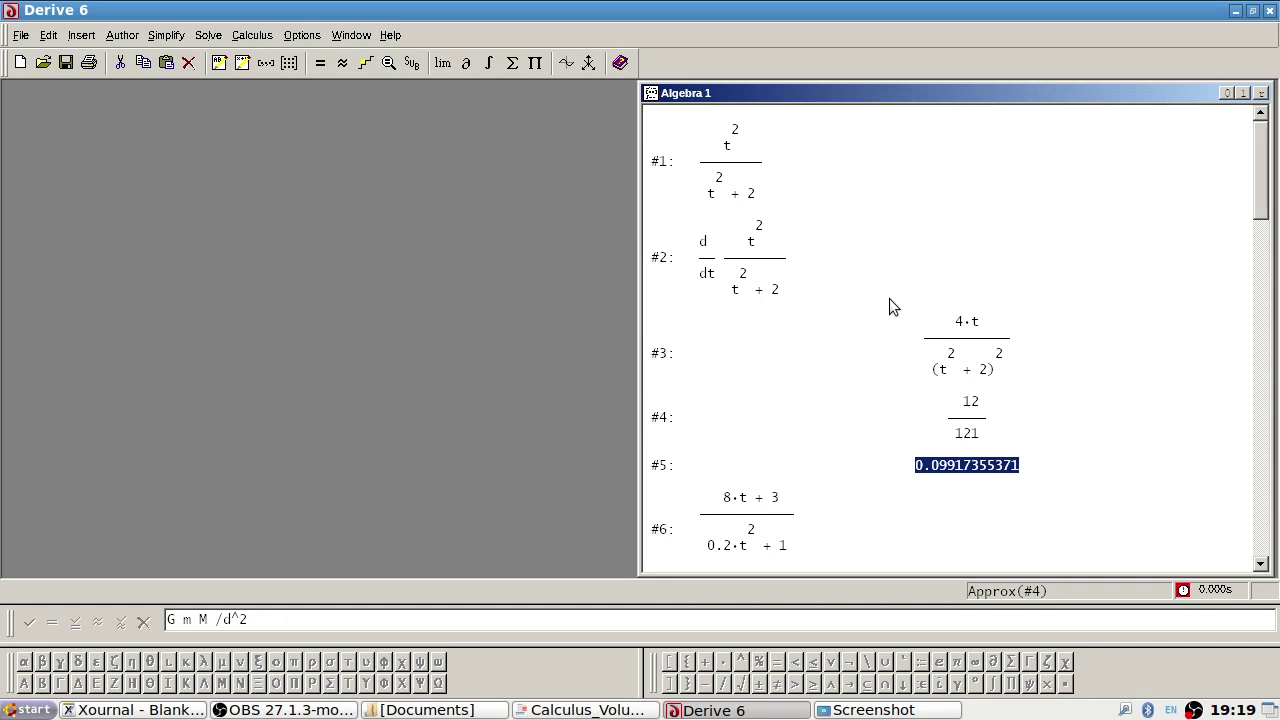
{"action": "key", "text": "alt+Tab"}
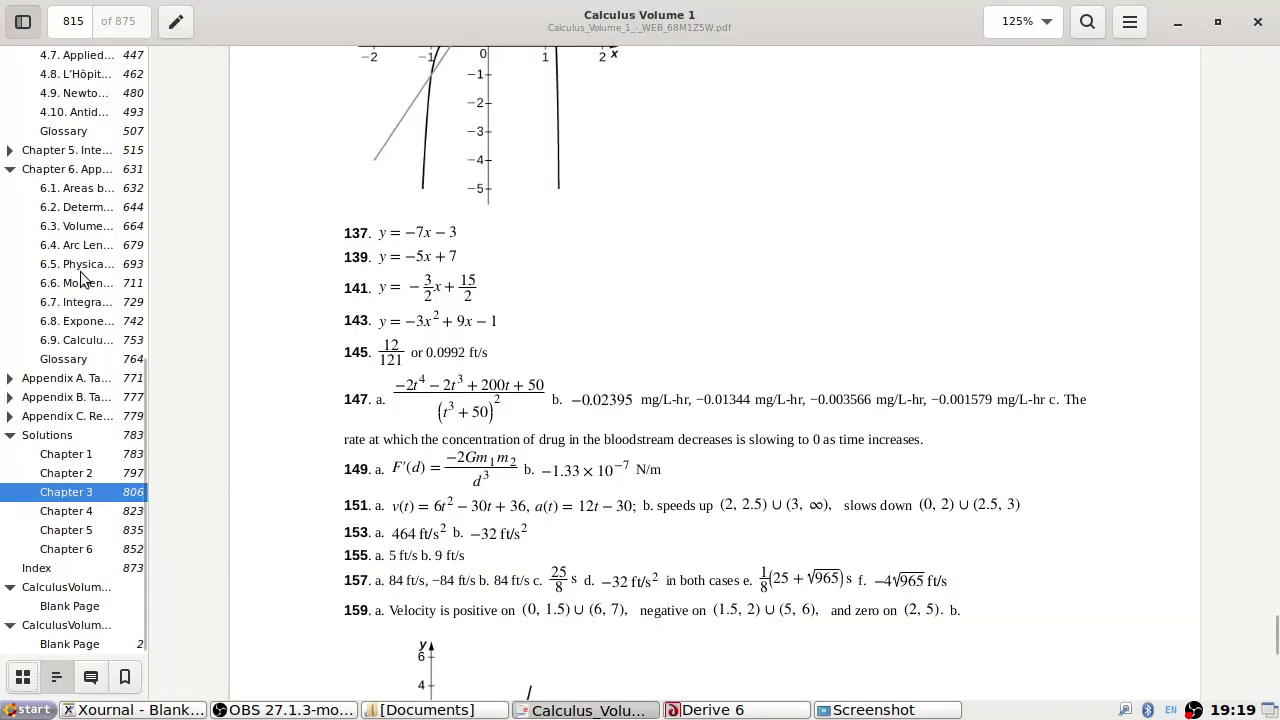
{"action": "scroll", "coordinate": [75, 340], "scroll_direction": "up", "scroll_amount": 8}
- Jump through the PDF outline to sections 3.4 Rates of Change and 3.5 Trigonometric Derivatives
{"action": "left_click", "coordinate": [85, 222]}
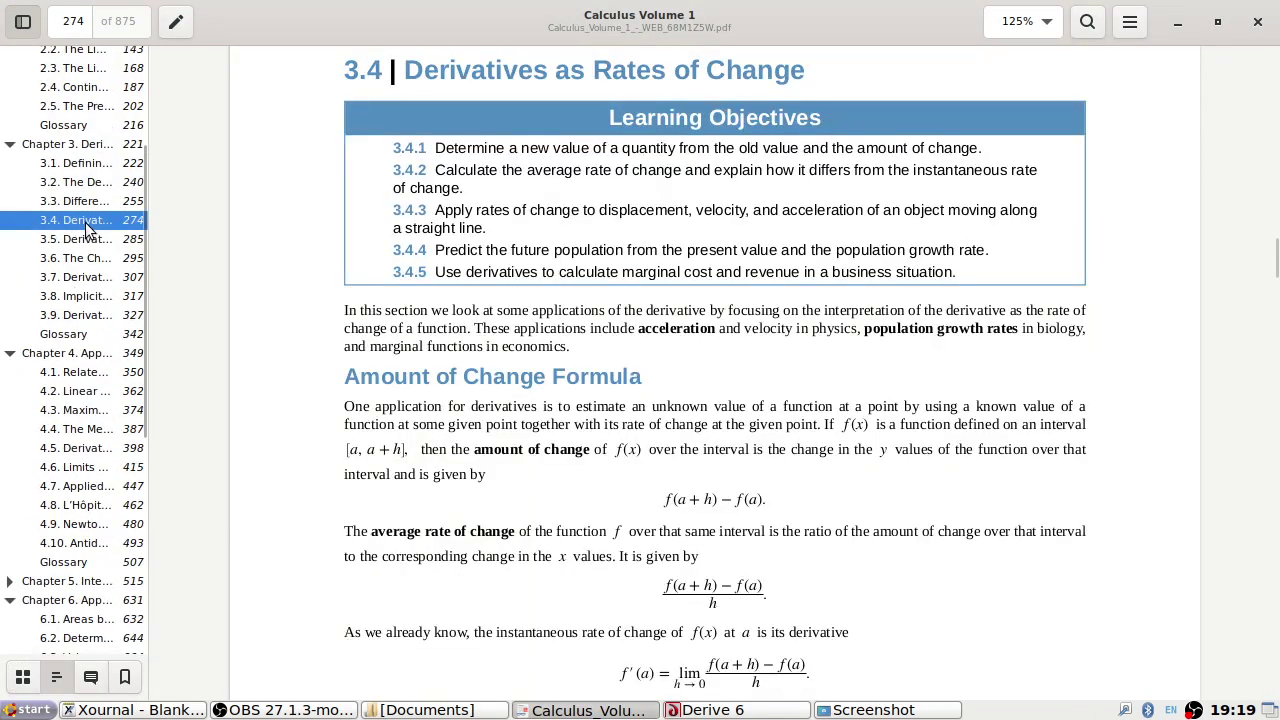
{"action": "scroll", "coordinate": [107, 240], "scroll_direction": "up", "scroll_amount": 5}
{"action": "scroll", "coordinate": [793, 252], "scroll_direction": "up", "scroll_amount": 10}
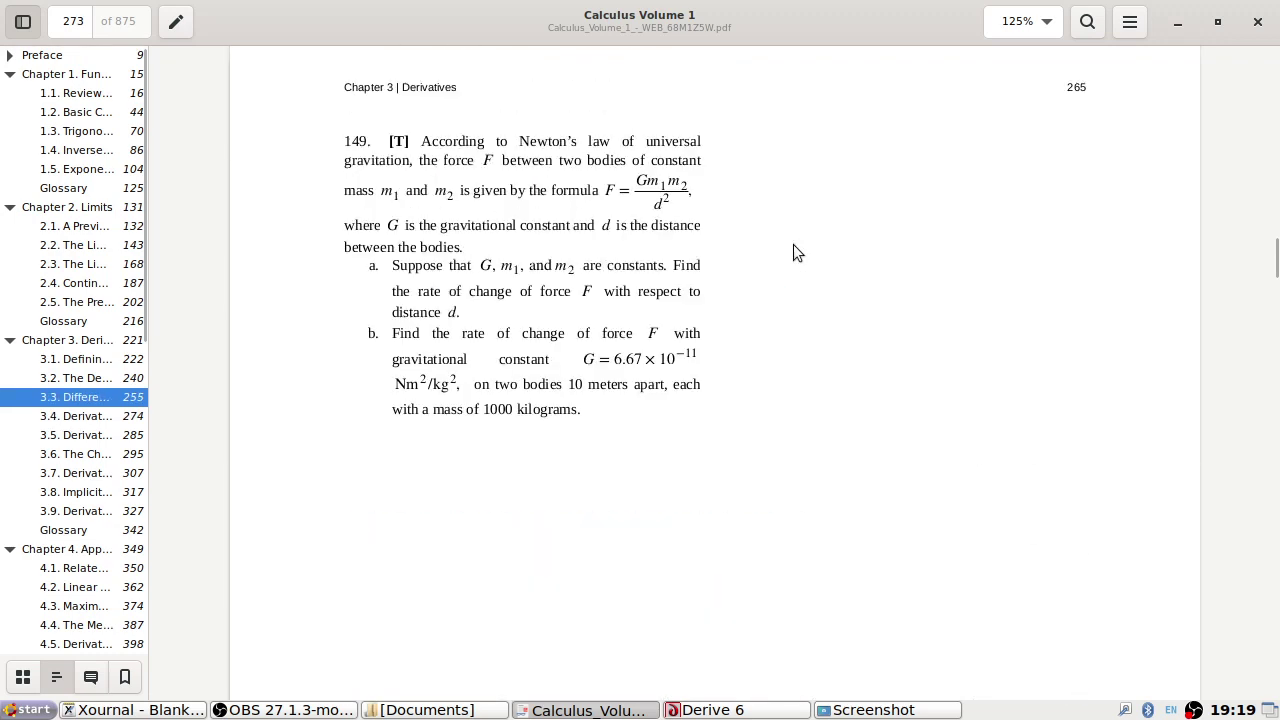
{"action": "left_click", "coordinate": [90, 436]}
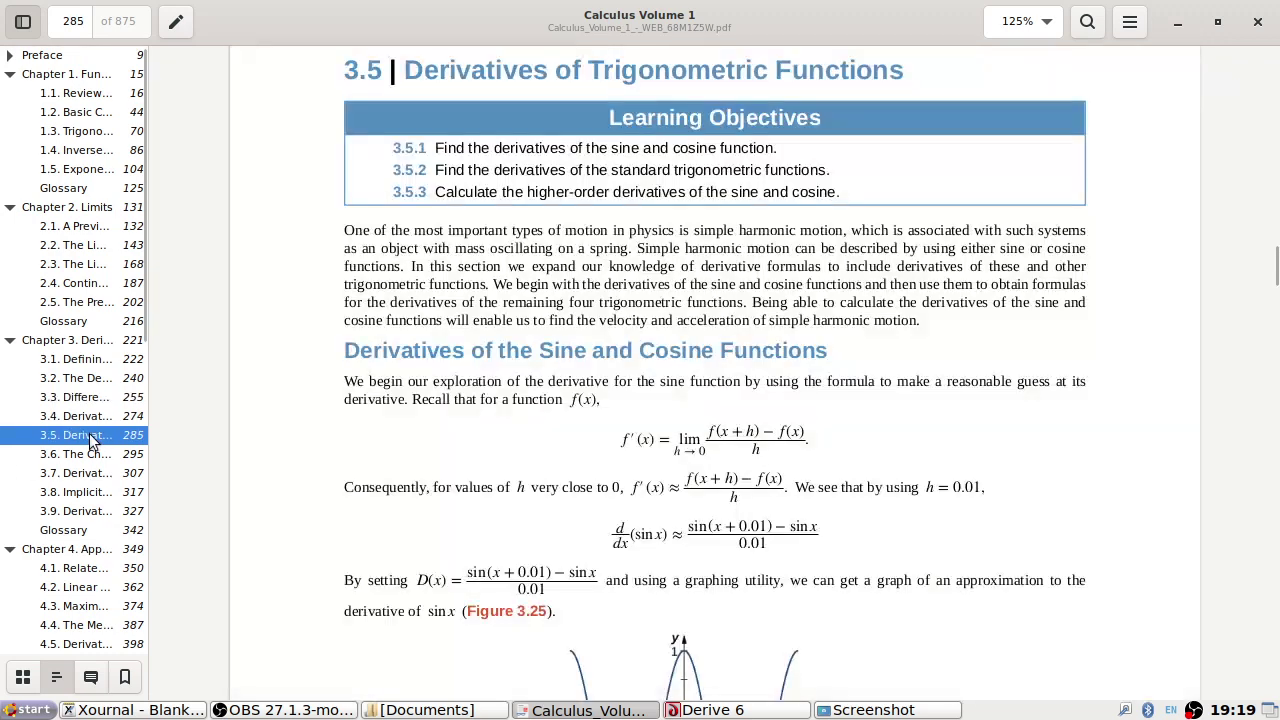
{"action": "scroll", "coordinate": [606, 438], "scroll_direction": "up", "scroll_amount": 5}
{"action": "scroll", "coordinate": [606, 438], "scroll_direction": "up", "scroll_amount": 15}
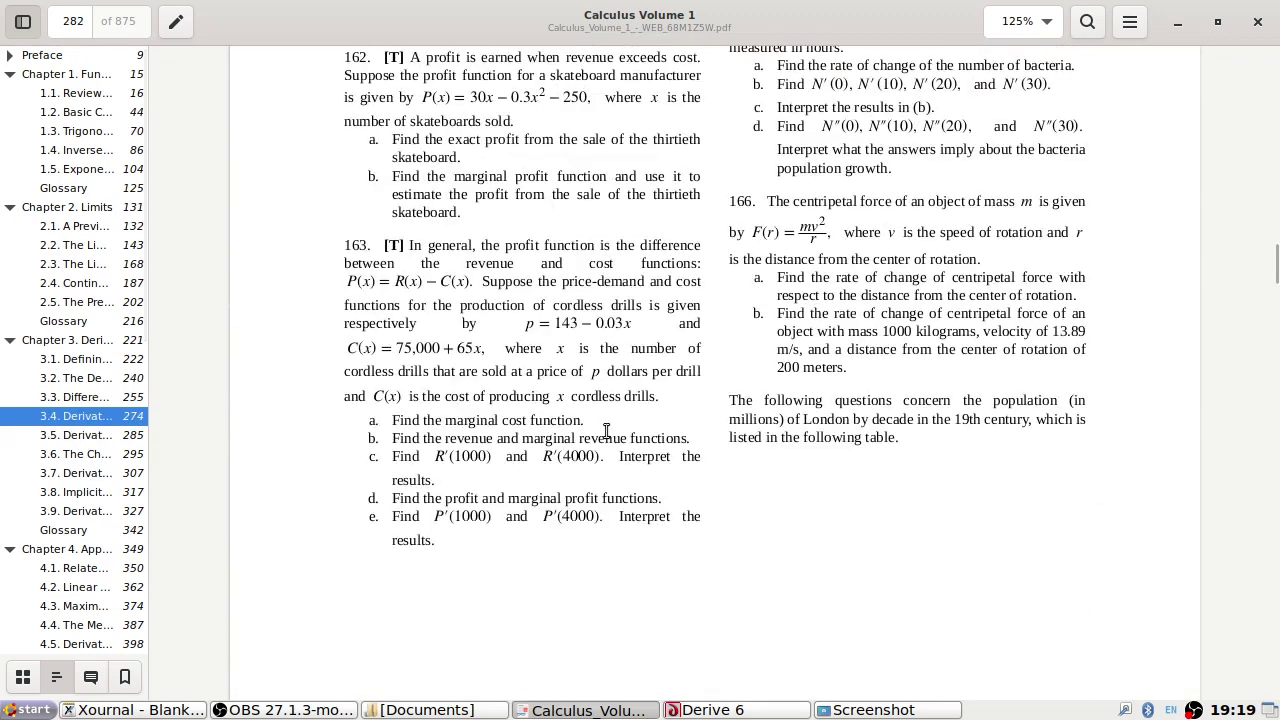
{"action": "scroll", "coordinate": [604, 437], "scroll_direction": "up", "scroll_amount": 9}
- Scroll through the Chapter 3 exercise pages, close the textbook PDF and bring OBS Studio forward
{"action": "scroll", "coordinate": [604, 430], "scroll_direction": "down", "scroll_amount": 4}
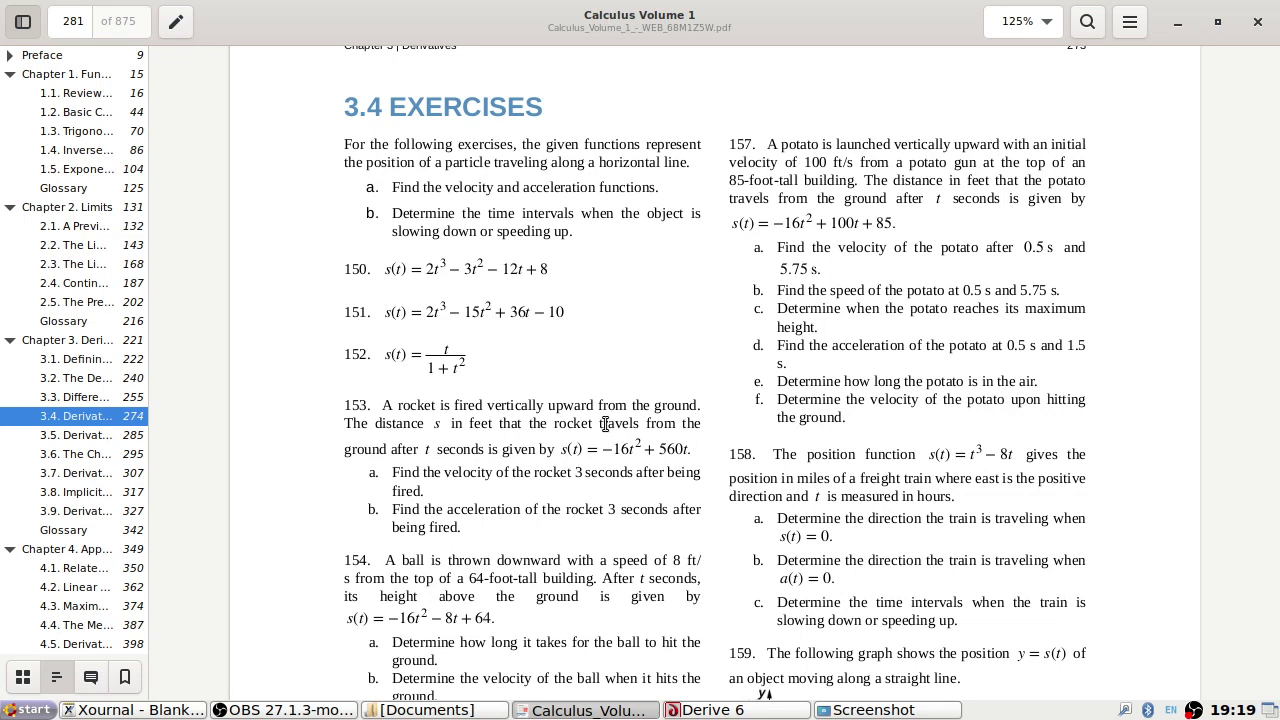
{"action": "scroll", "coordinate": [604, 424], "scroll_direction": "down", "scroll_amount": 10}
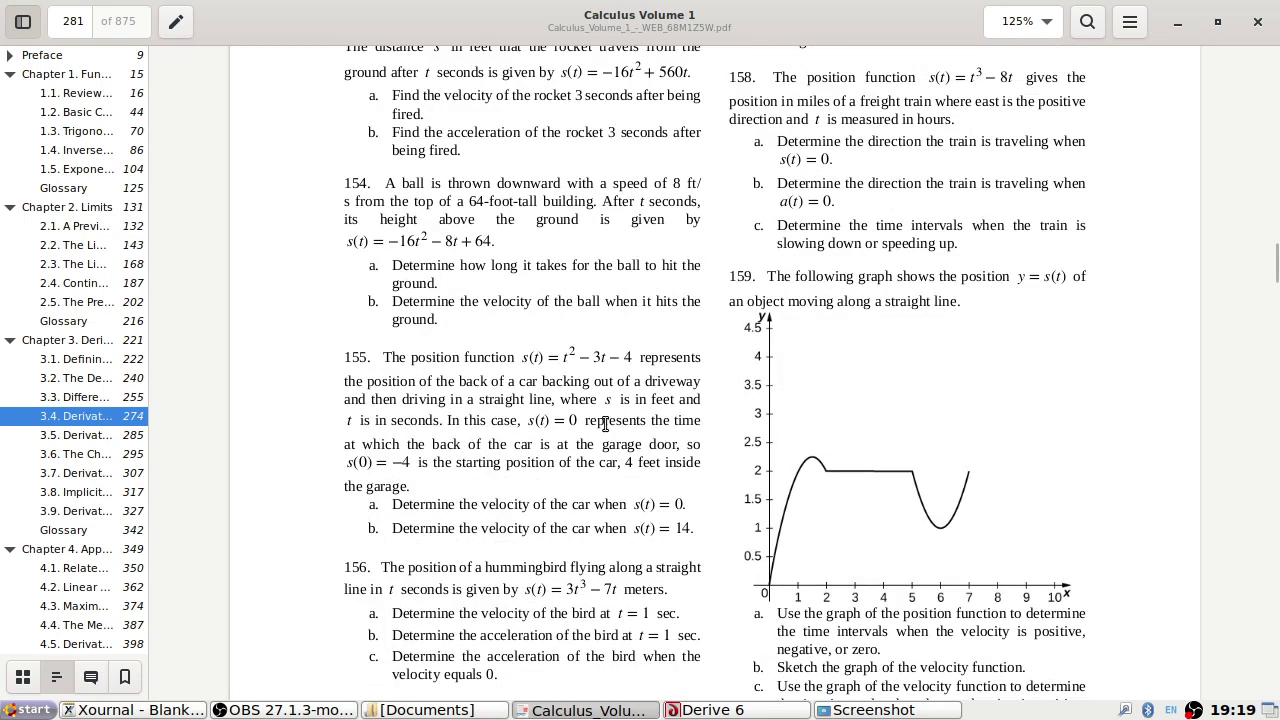
{"action": "scroll", "coordinate": [603, 422], "scroll_direction": "down", "scroll_amount": 5}
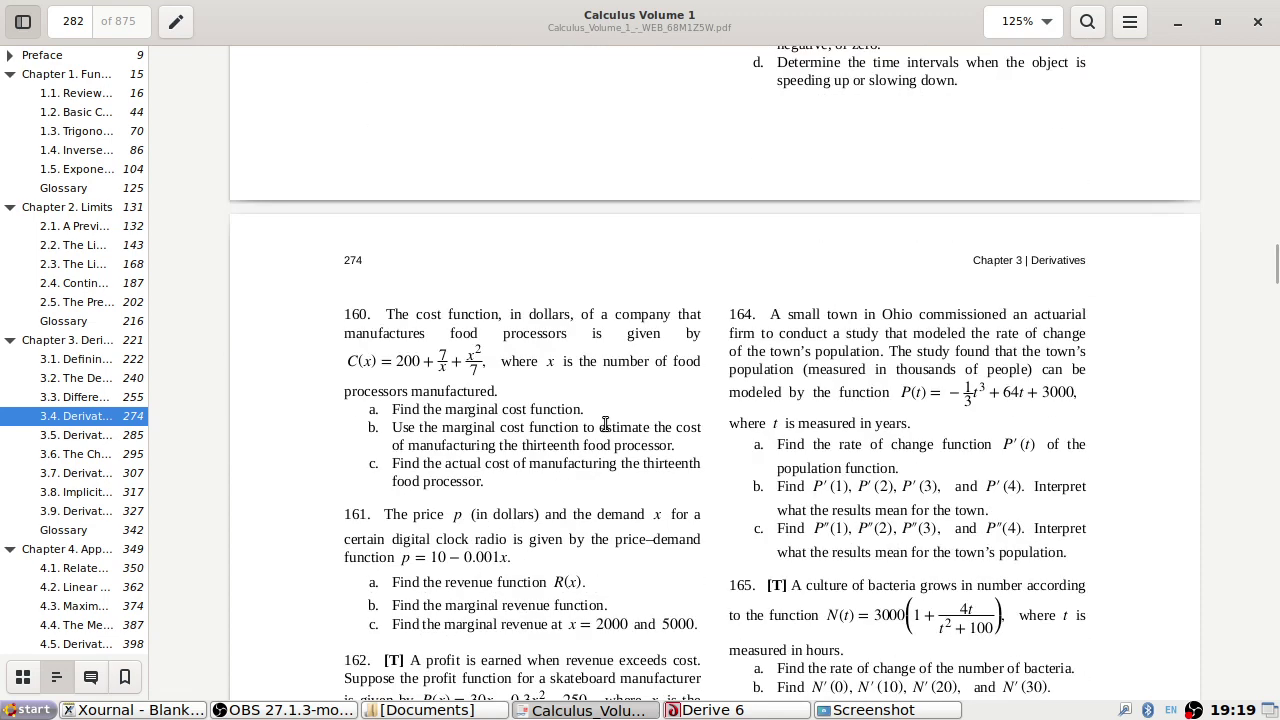
{"action": "scroll", "coordinate": [605, 425], "scroll_direction": "down", "scroll_amount": 15}
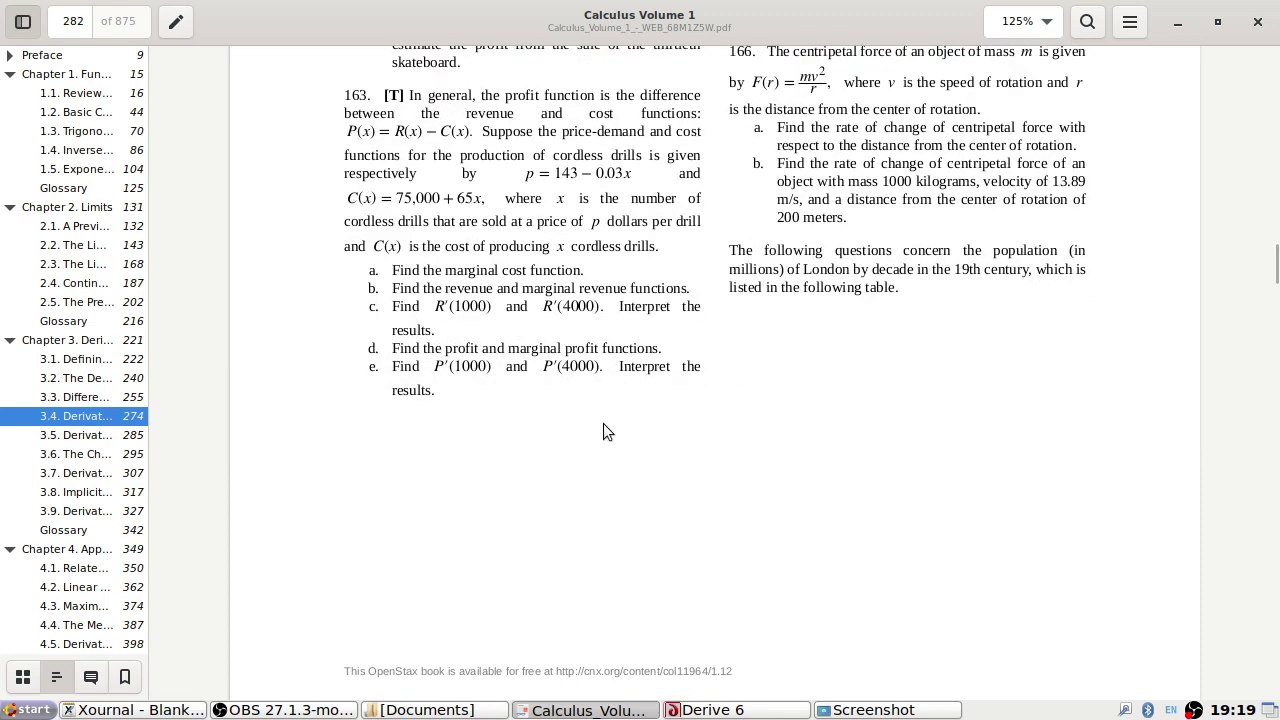
{"action": "scroll", "coordinate": [603, 425], "scroll_direction": "down", "scroll_amount": 10}
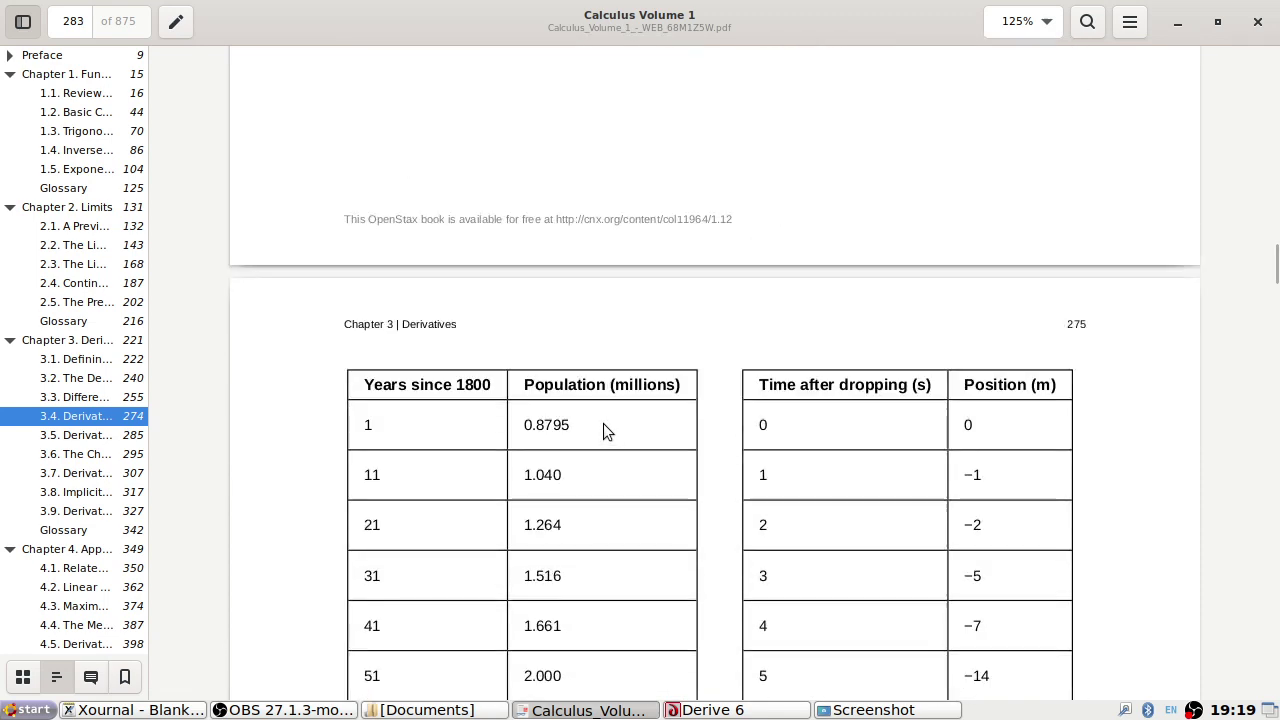
{"action": "scroll", "coordinate": [603, 425], "scroll_direction": "down", "scroll_amount": 11}
{"action": "scroll", "coordinate": [603, 423], "scroll_direction": "down", "scroll_amount": 5}
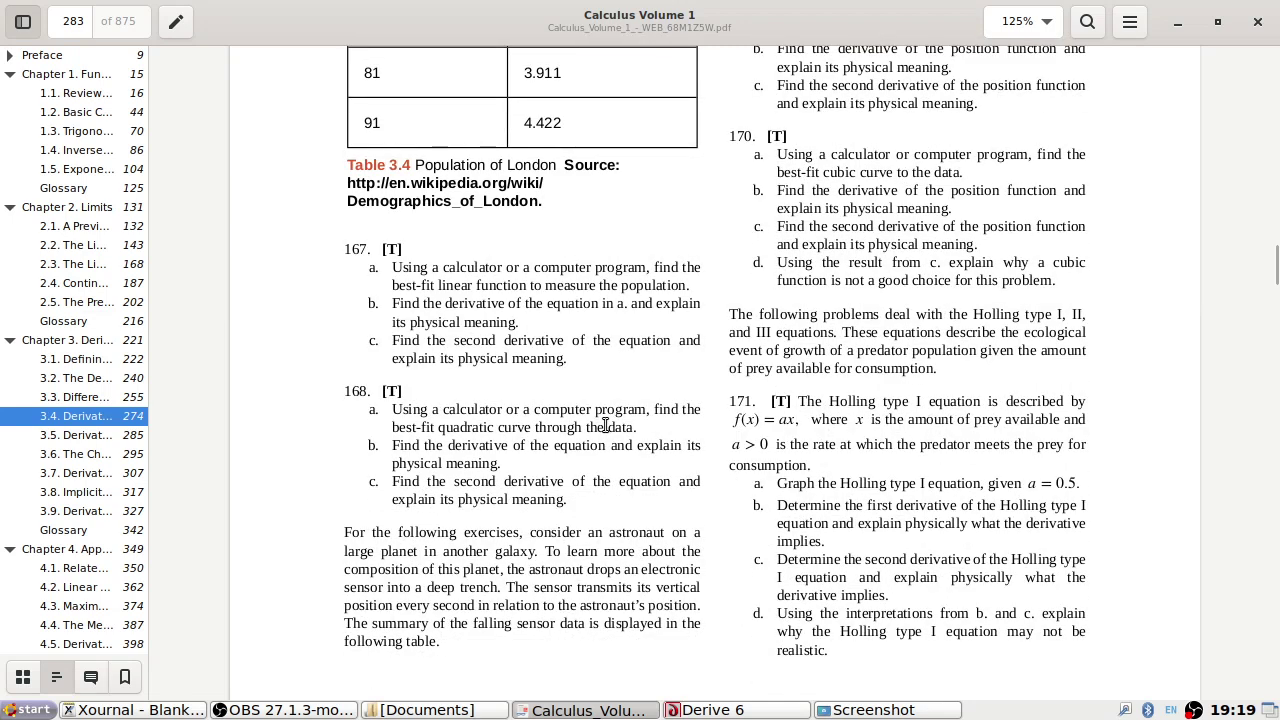
{"action": "scroll", "coordinate": [605, 425], "scroll_direction": "down", "scroll_amount": 20}
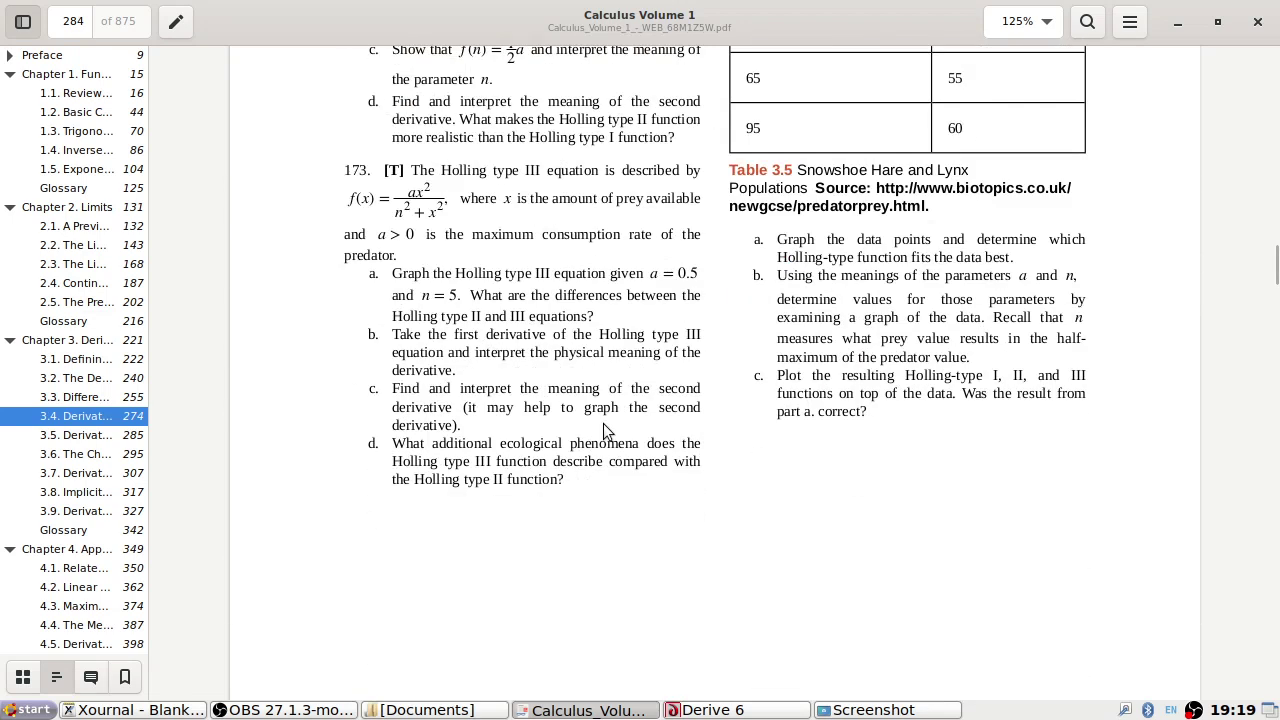
{"action": "scroll", "coordinate": [603, 425], "scroll_direction": "down", "scroll_amount": 8}
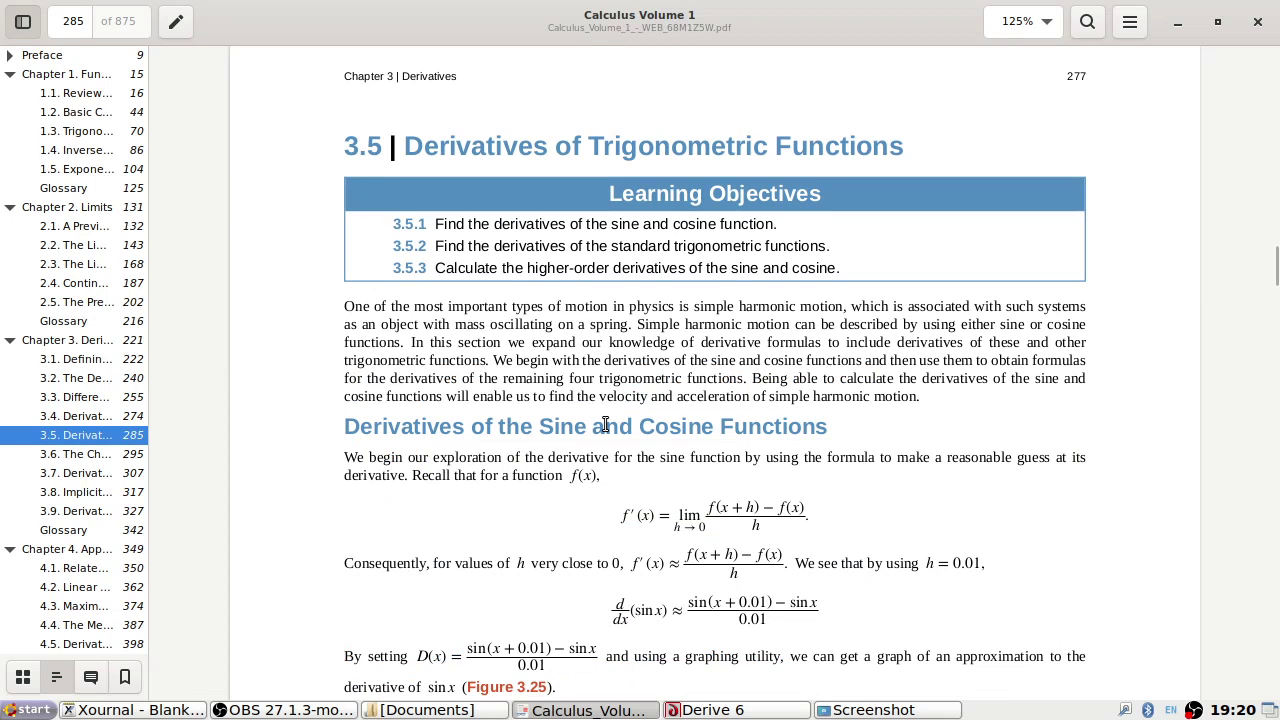
{"action": "left_click", "coordinate": [1257, 21]}
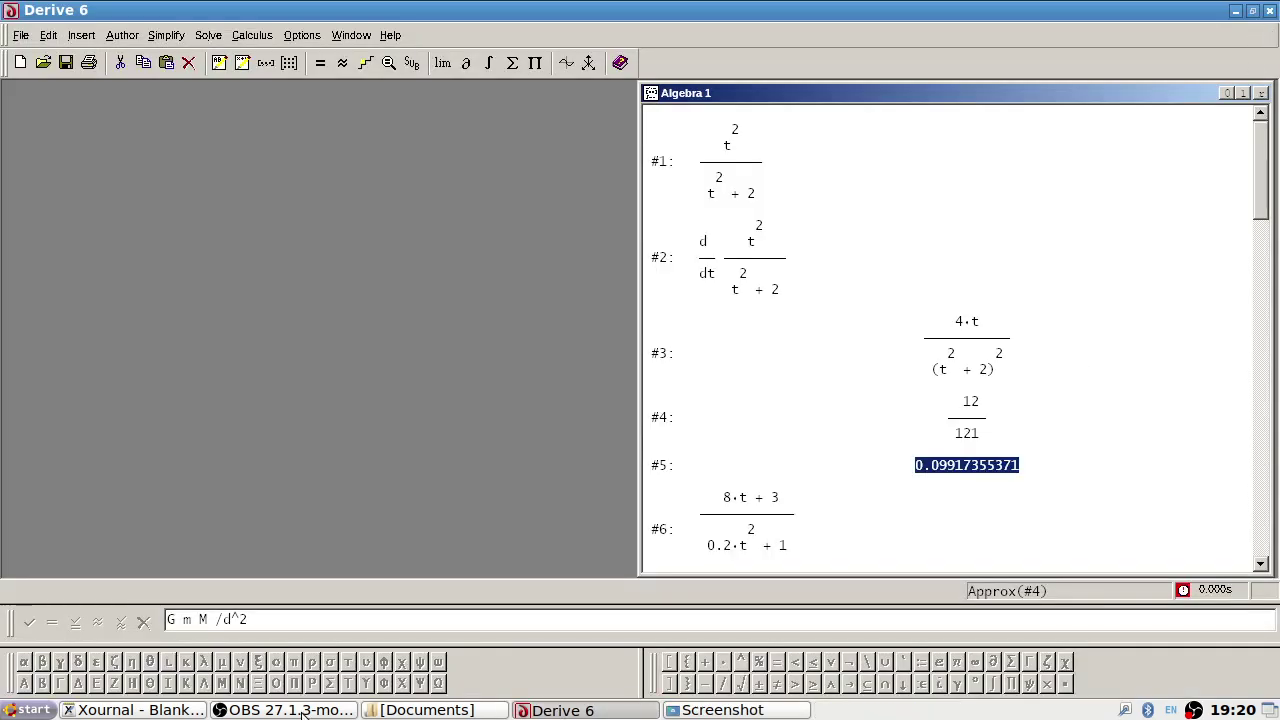
{"action": "left_click", "coordinate": [305, 711]}
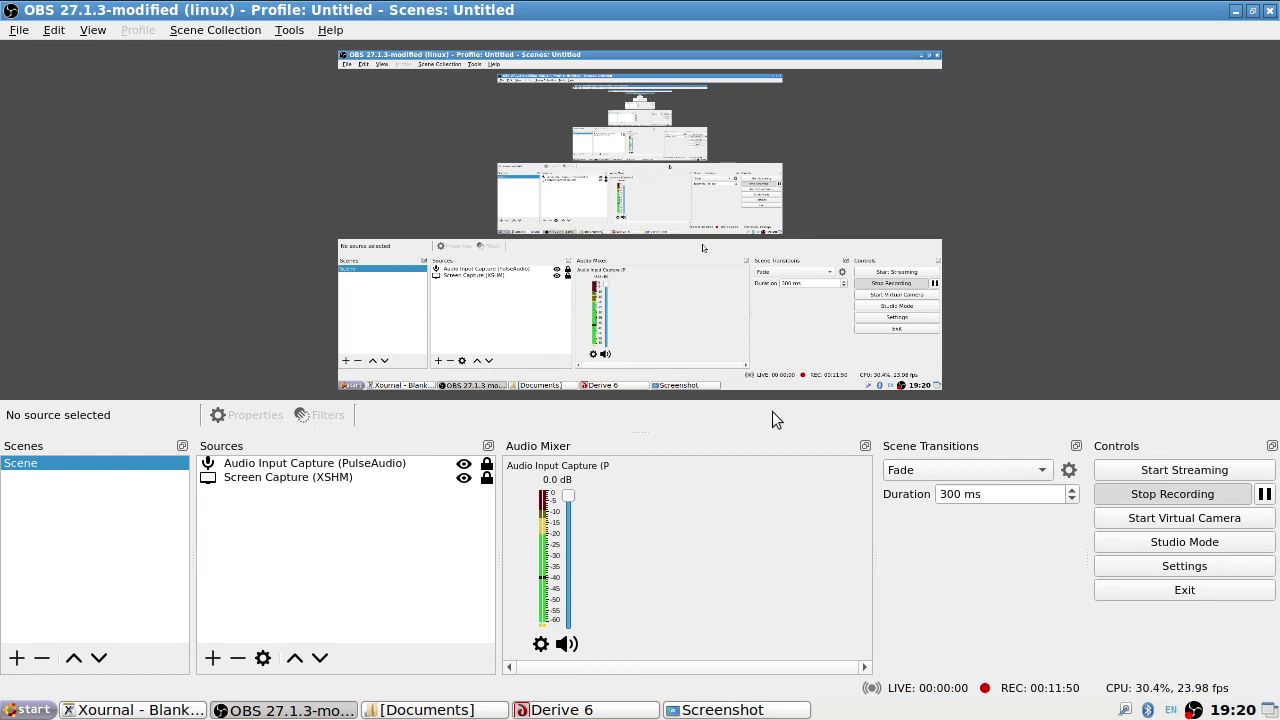